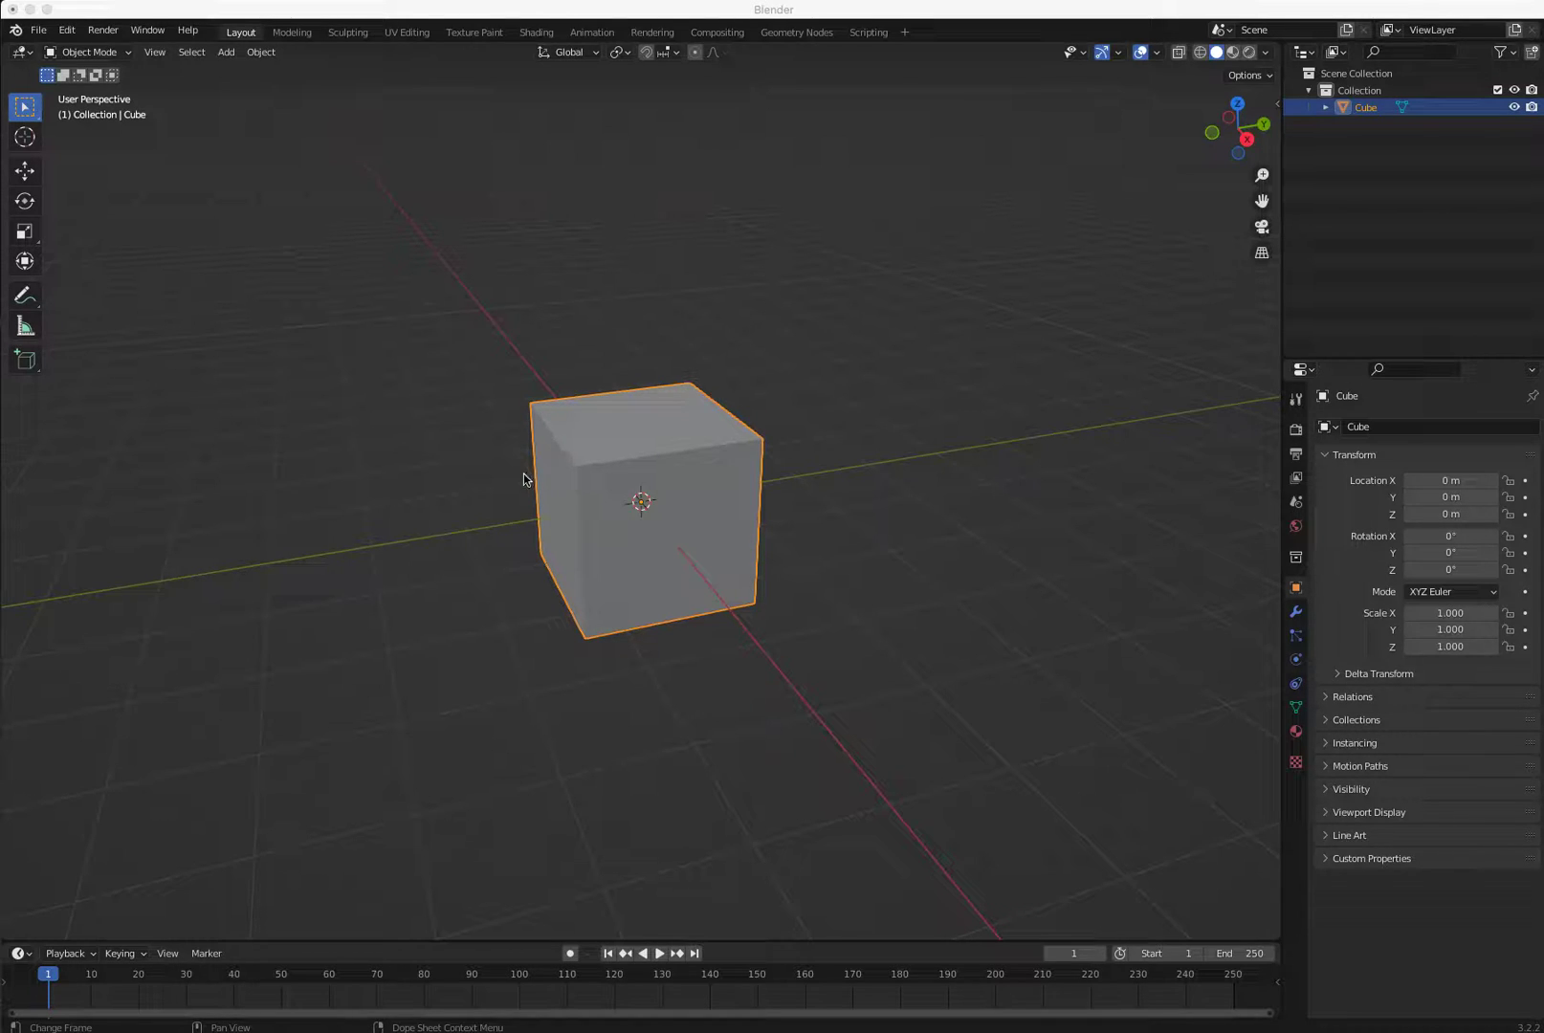
Flatten the cube into a thin slab with a Z scale of -0.190.
{"action": "left_click", "coordinate": [470, 469]}
{"action": "left_click", "coordinate": [564, 503]}
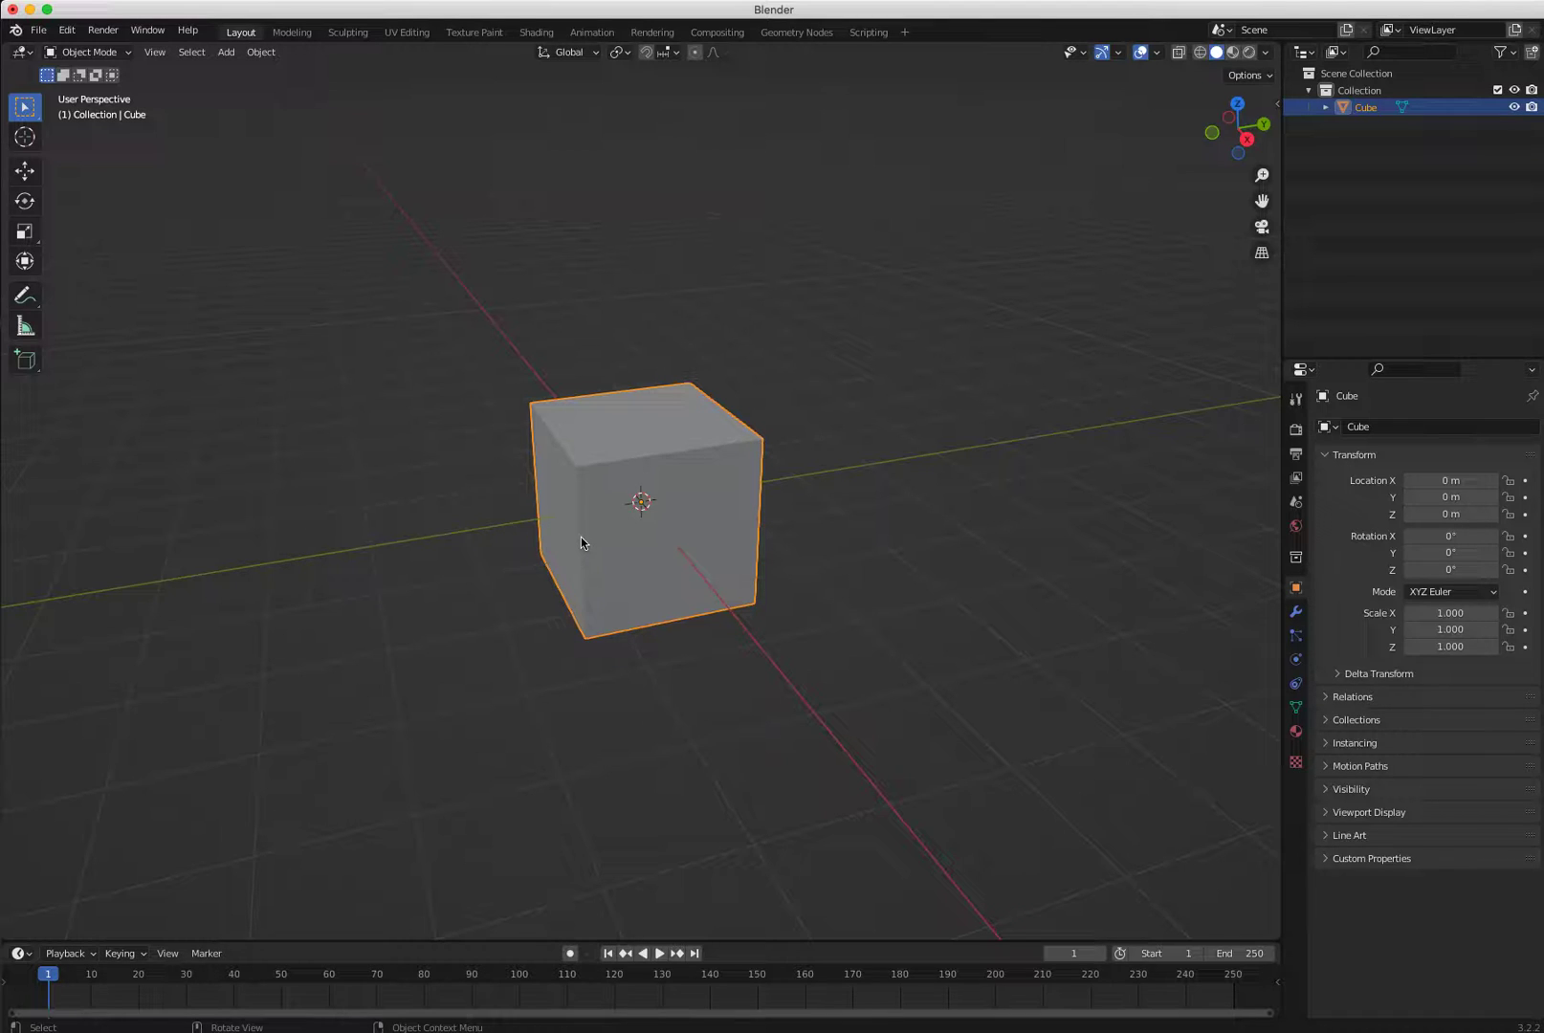
{"action": "key", "text": "shift+space"}
{"action": "key", "text": "s"}
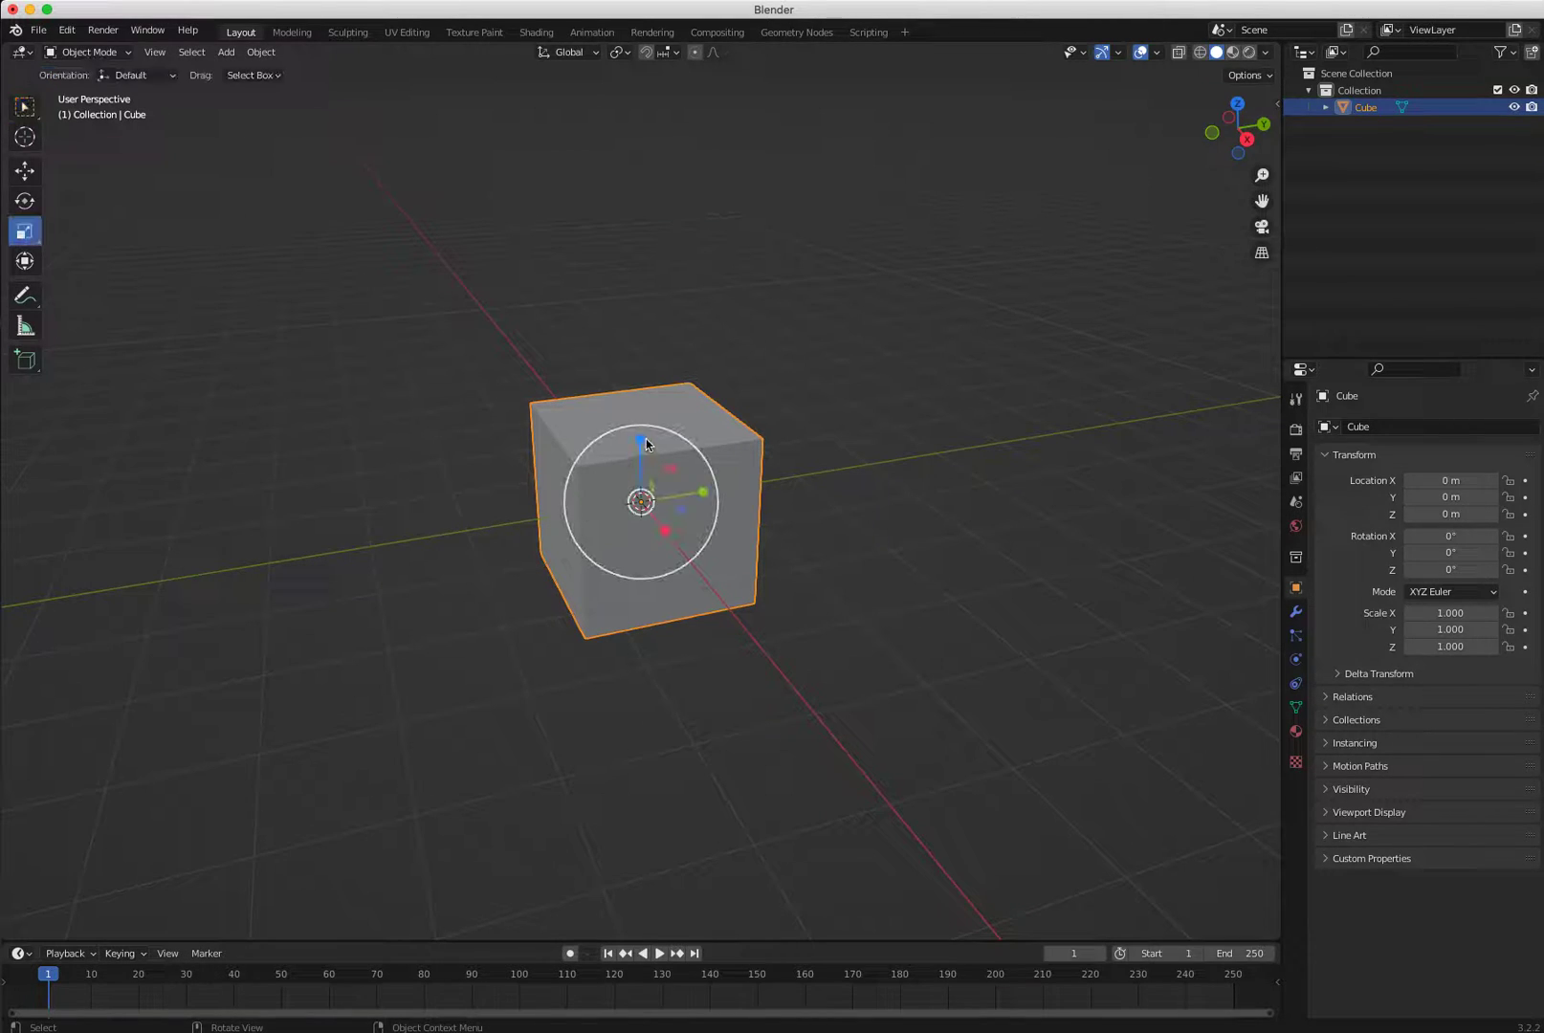
{"action": "left_click_drag", "start_coordinate": [646, 440], "coordinate": [639, 504]}
{"action": "key", "text": "KP_1"}
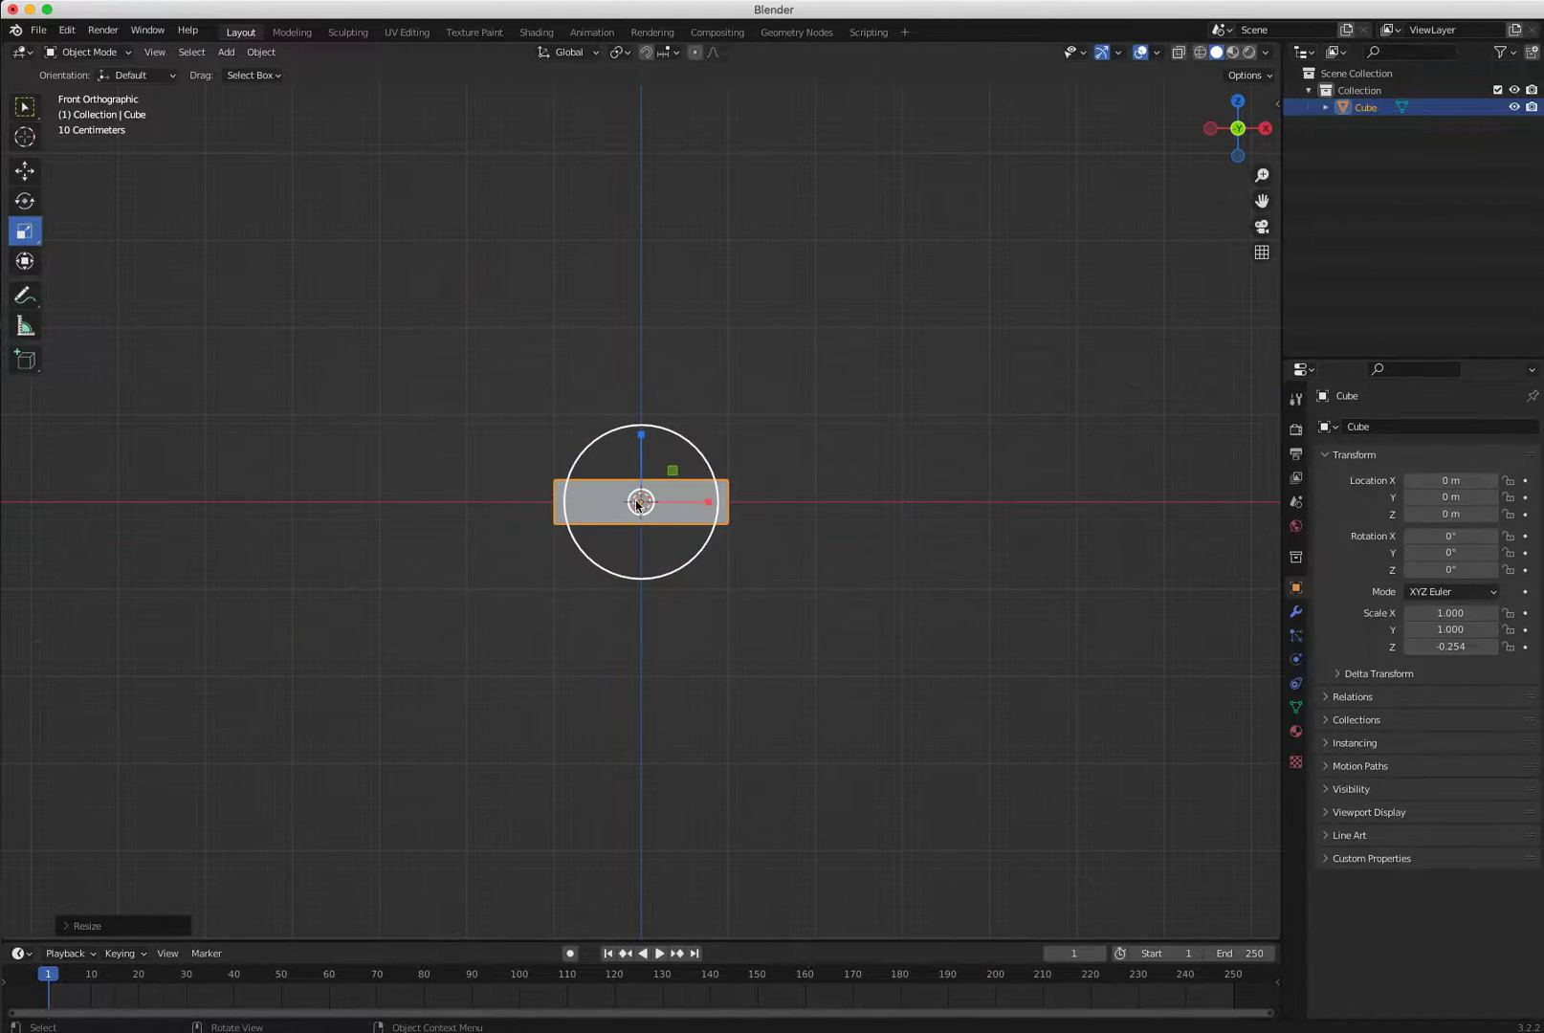
Raise the slab along Z to 0.19614 m.
{"action": "key", "text": "shift+space"}
{"action": "key", "text": "g"}
{"action": "mouse_move", "coordinate": [627, 437]}
{"action": "left_mouse_down"}
{"action": "mouse_move", "coordinate": [640, 396]}
{"action": "mouse_move", "coordinate": [633, 436]}
{"action": "left_mouse_up"}
{"action": "key", "text": "shift+space"}
{"action": "key", "text": "s"}
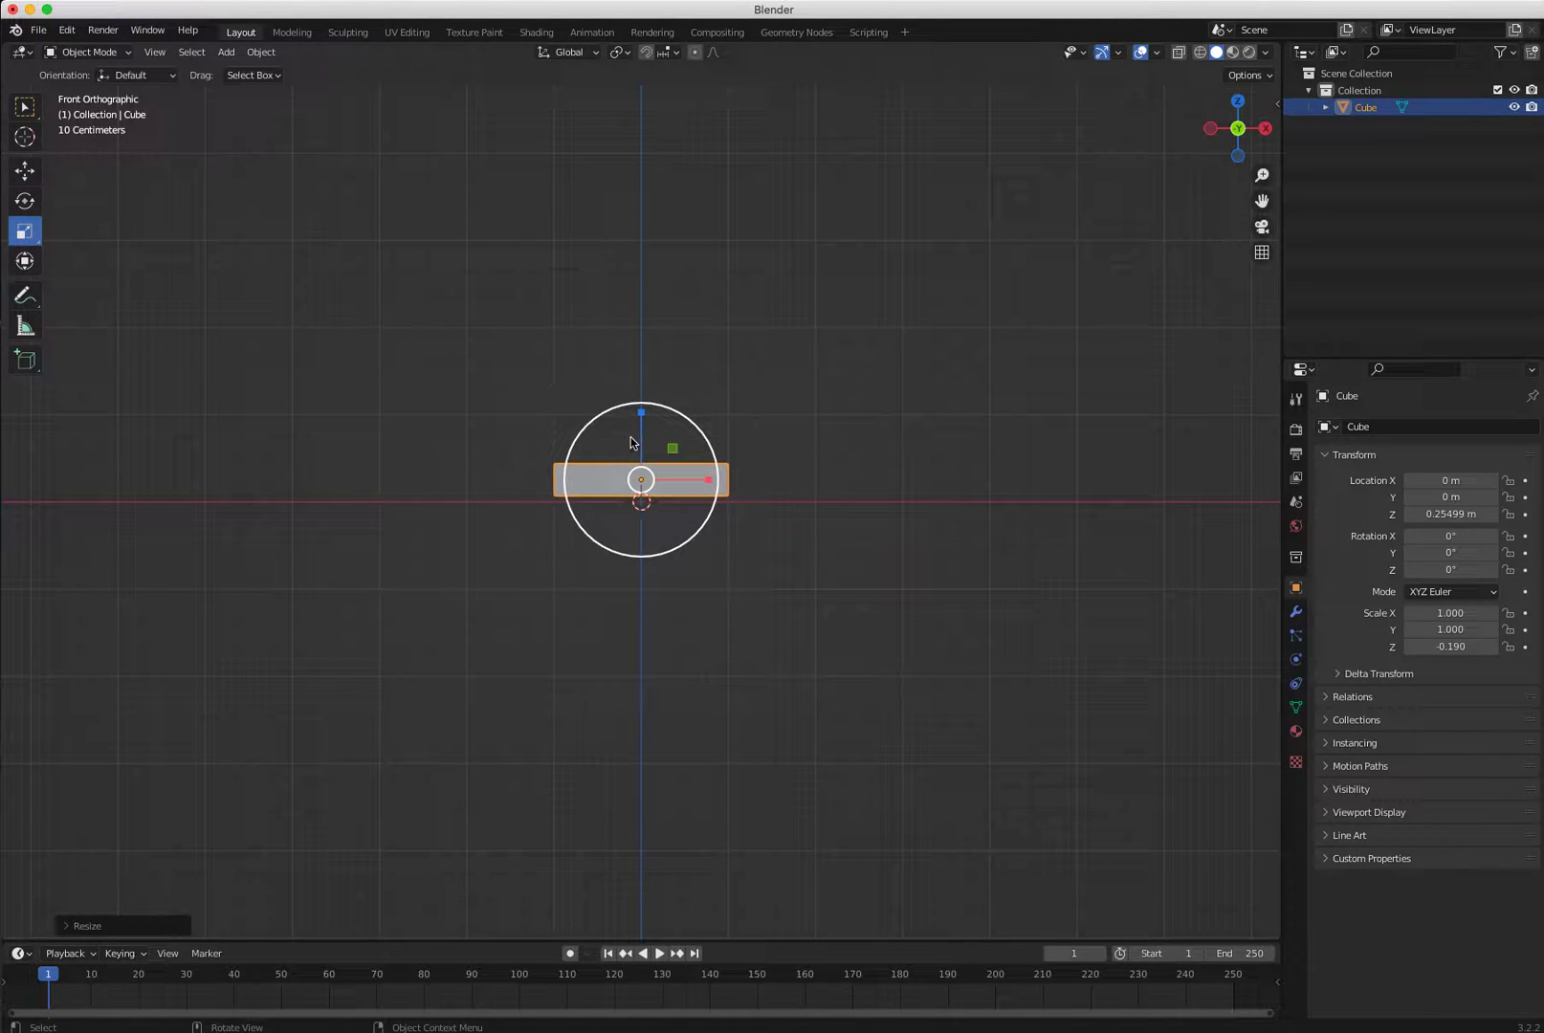
{"action": "key", "text": "shift+space"}
{"action": "key", "text": "g"}
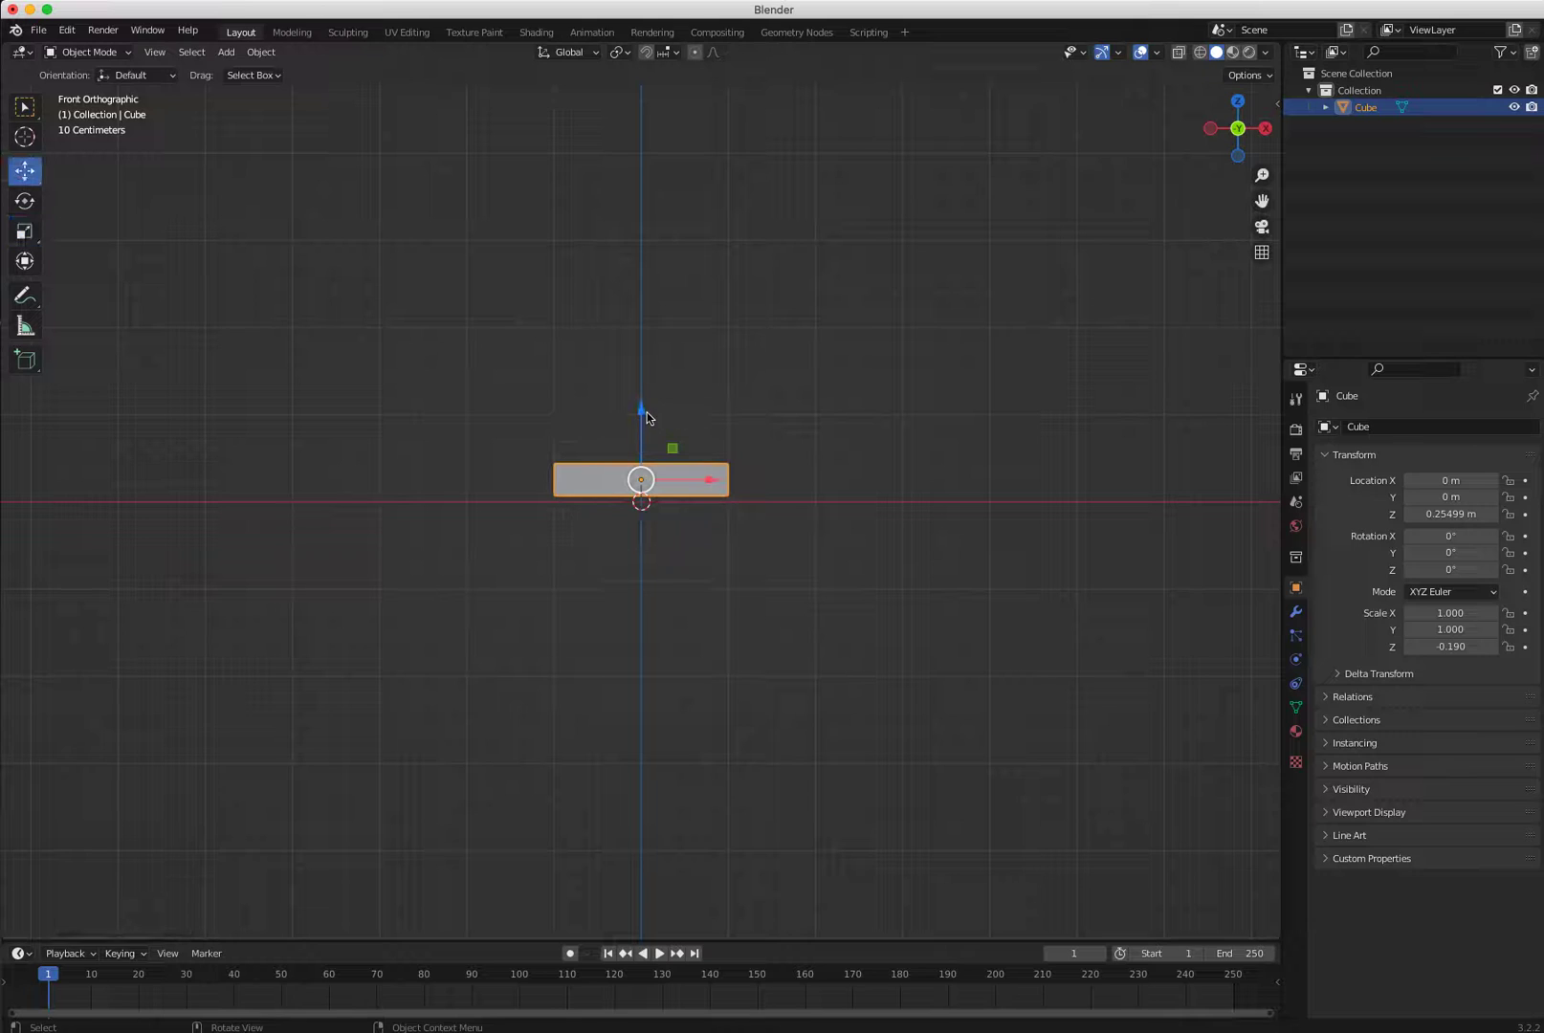
{"action": "left_click_drag", "start_coordinate": [641, 416], "coordinate": [642, 423]}
{"action": "middle_click_drag", "start_coordinate": [641, 423], "coordinate": [517, 616]}
{"action": "scroll", "coordinate": [517, 616], "scroll_direction": "up", "scroll_amount": 5}
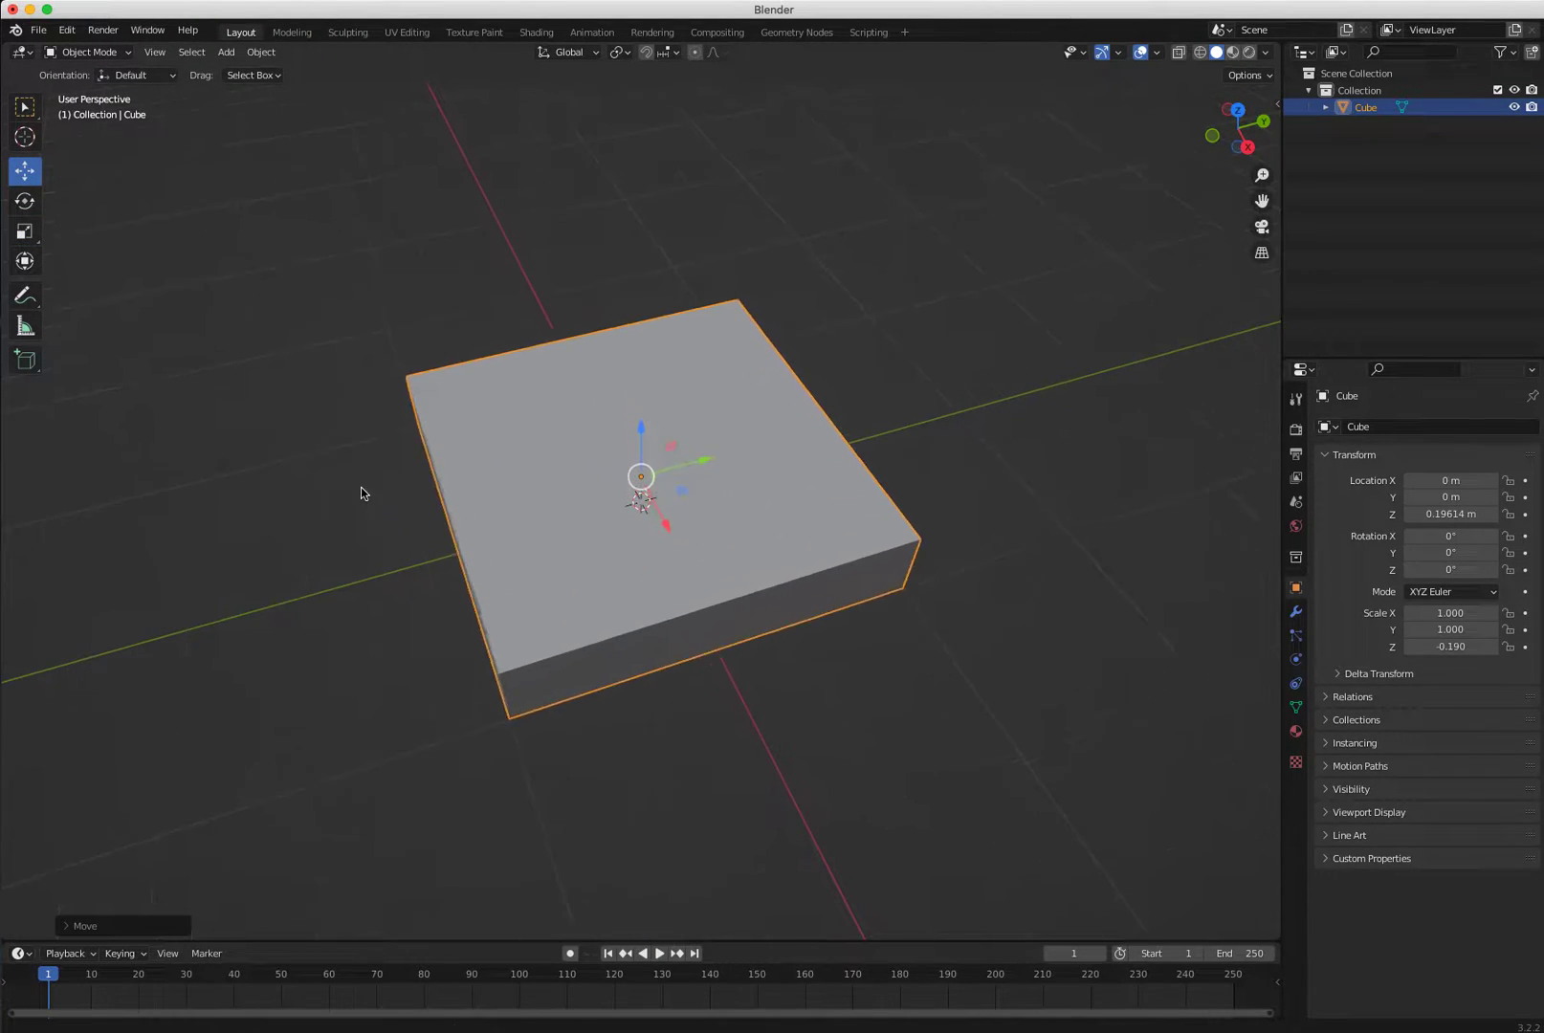
{"action": "mouse_move", "coordinate": [534, 551]}
{"action": "middle_mouse_down"}
{"action": "mouse_move", "coordinate": [503, 514]}
{"action": "mouse_move", "coordinate": [531, 538]}
{"action": "middle_mouse_up"}
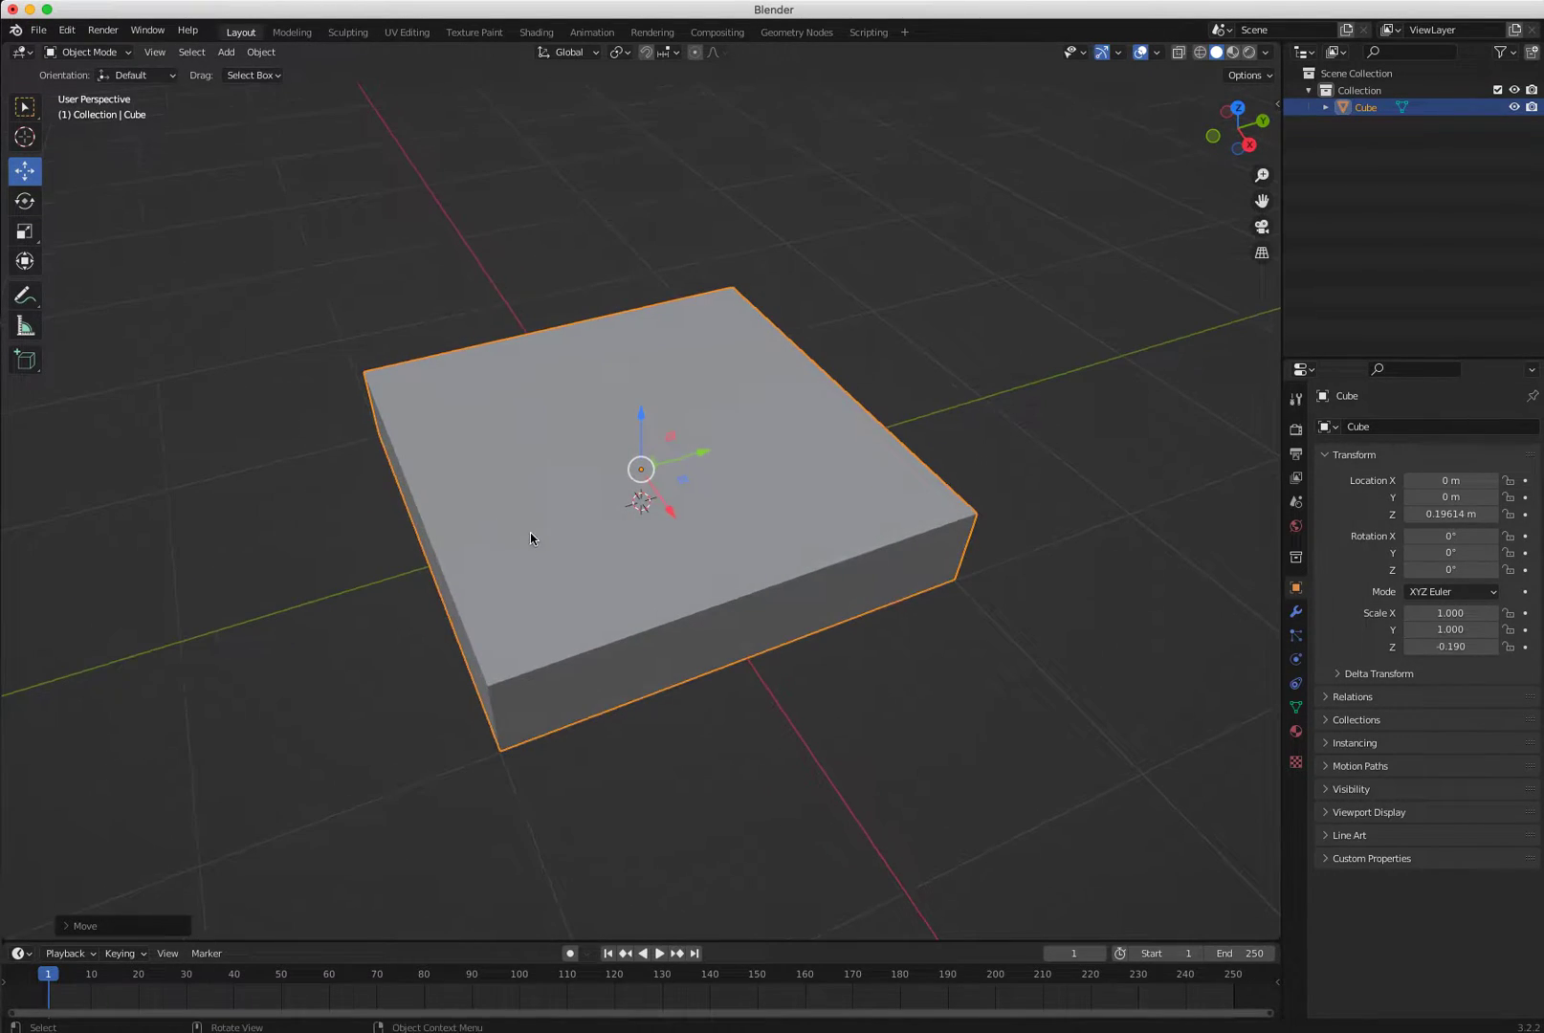
Rename the cube to 'Low Poly Tile' in the Outliner.
{"action": "double_click", "coordinate": [1364, 107]}
{"action": "type", "text": "Lo"}
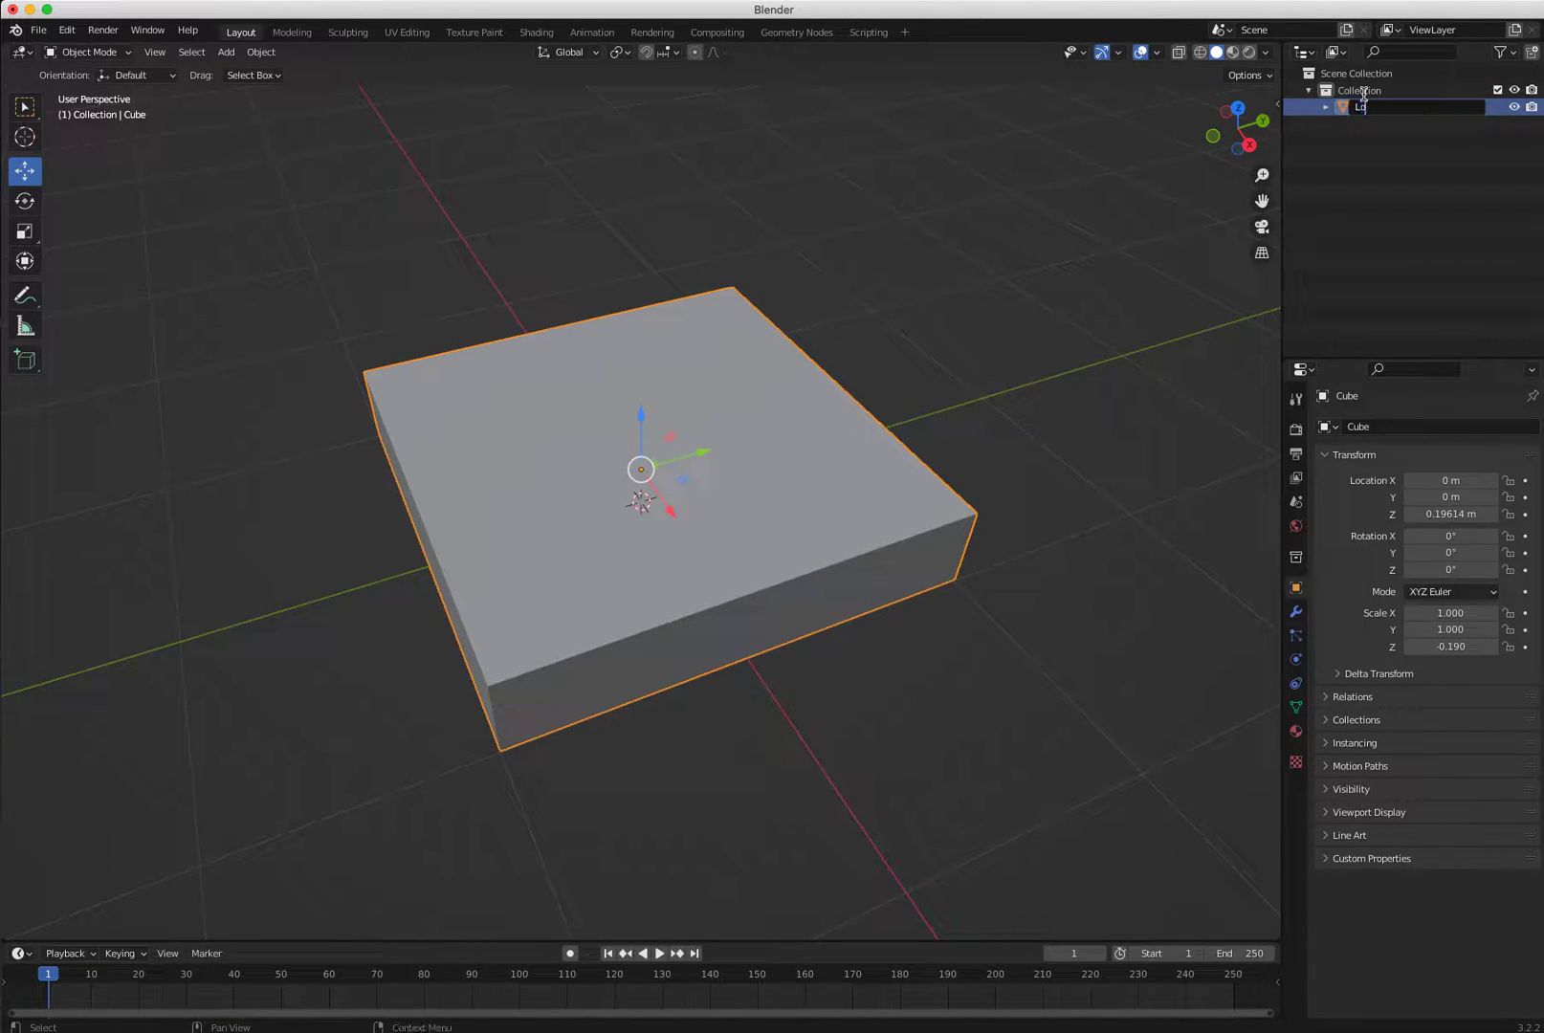
{"action": "type", "text": "w Poly Tile"}
{"action": "key", "text": "Return"}
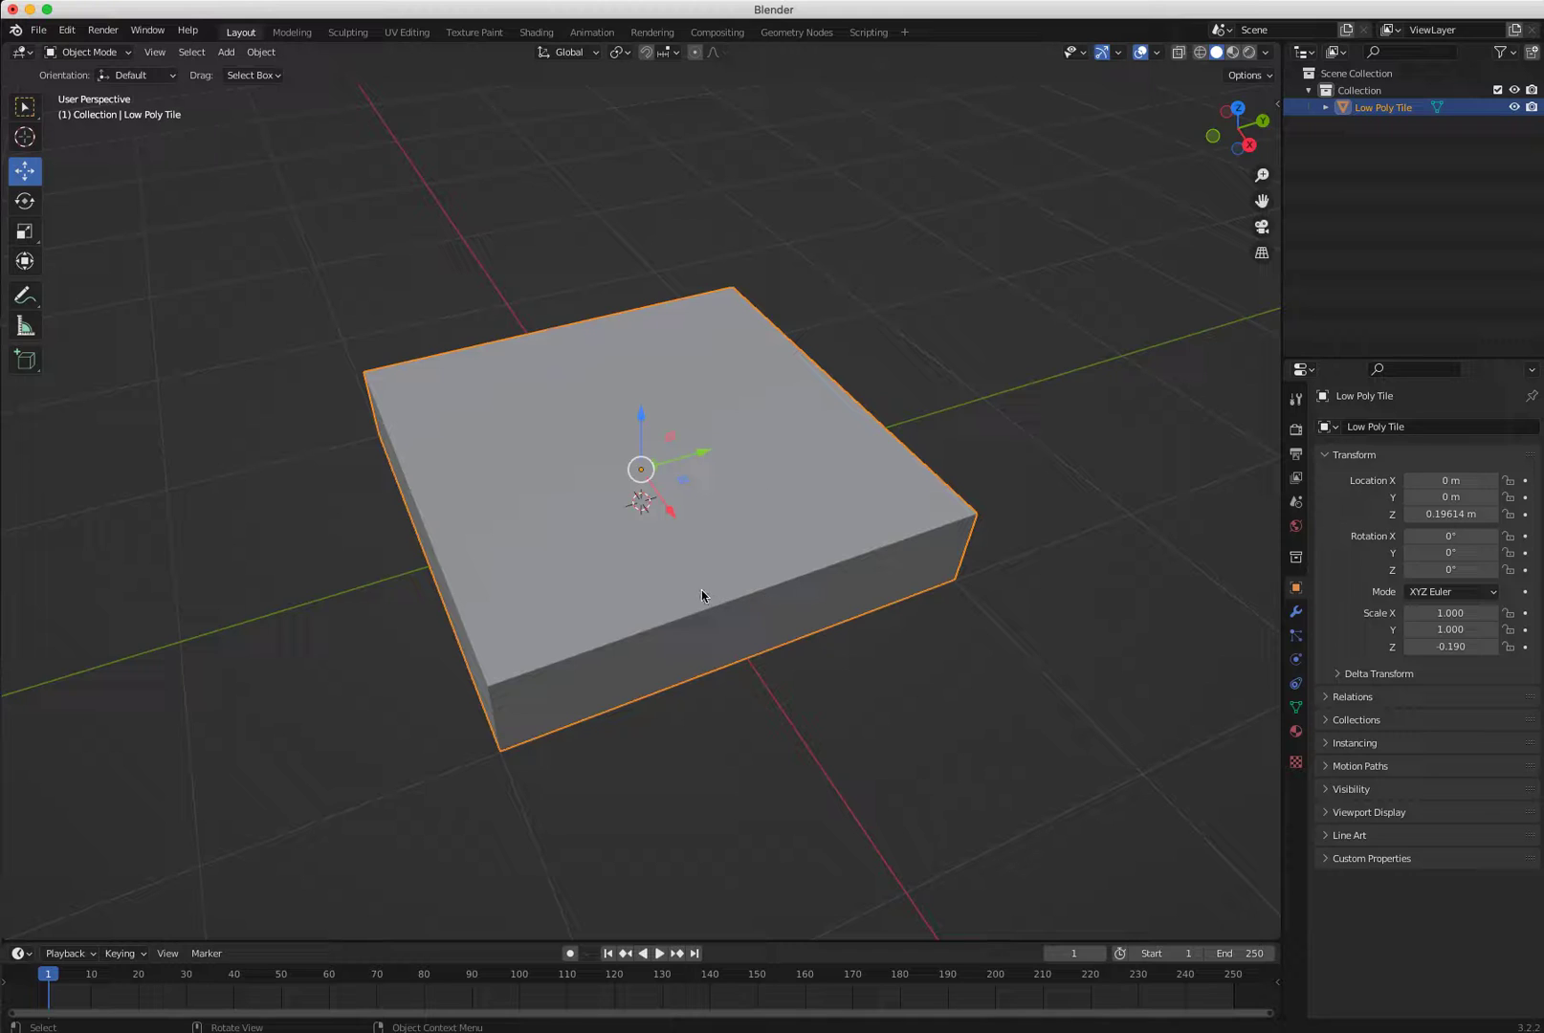
{"action": "scroll", "coordinate": [842, 689], "scroll_direction": "down", "scroll_amount": 2}
{"action": "middle_click_drag", "start_coordinate": [919, 747], "coordinate": [789, 639]}
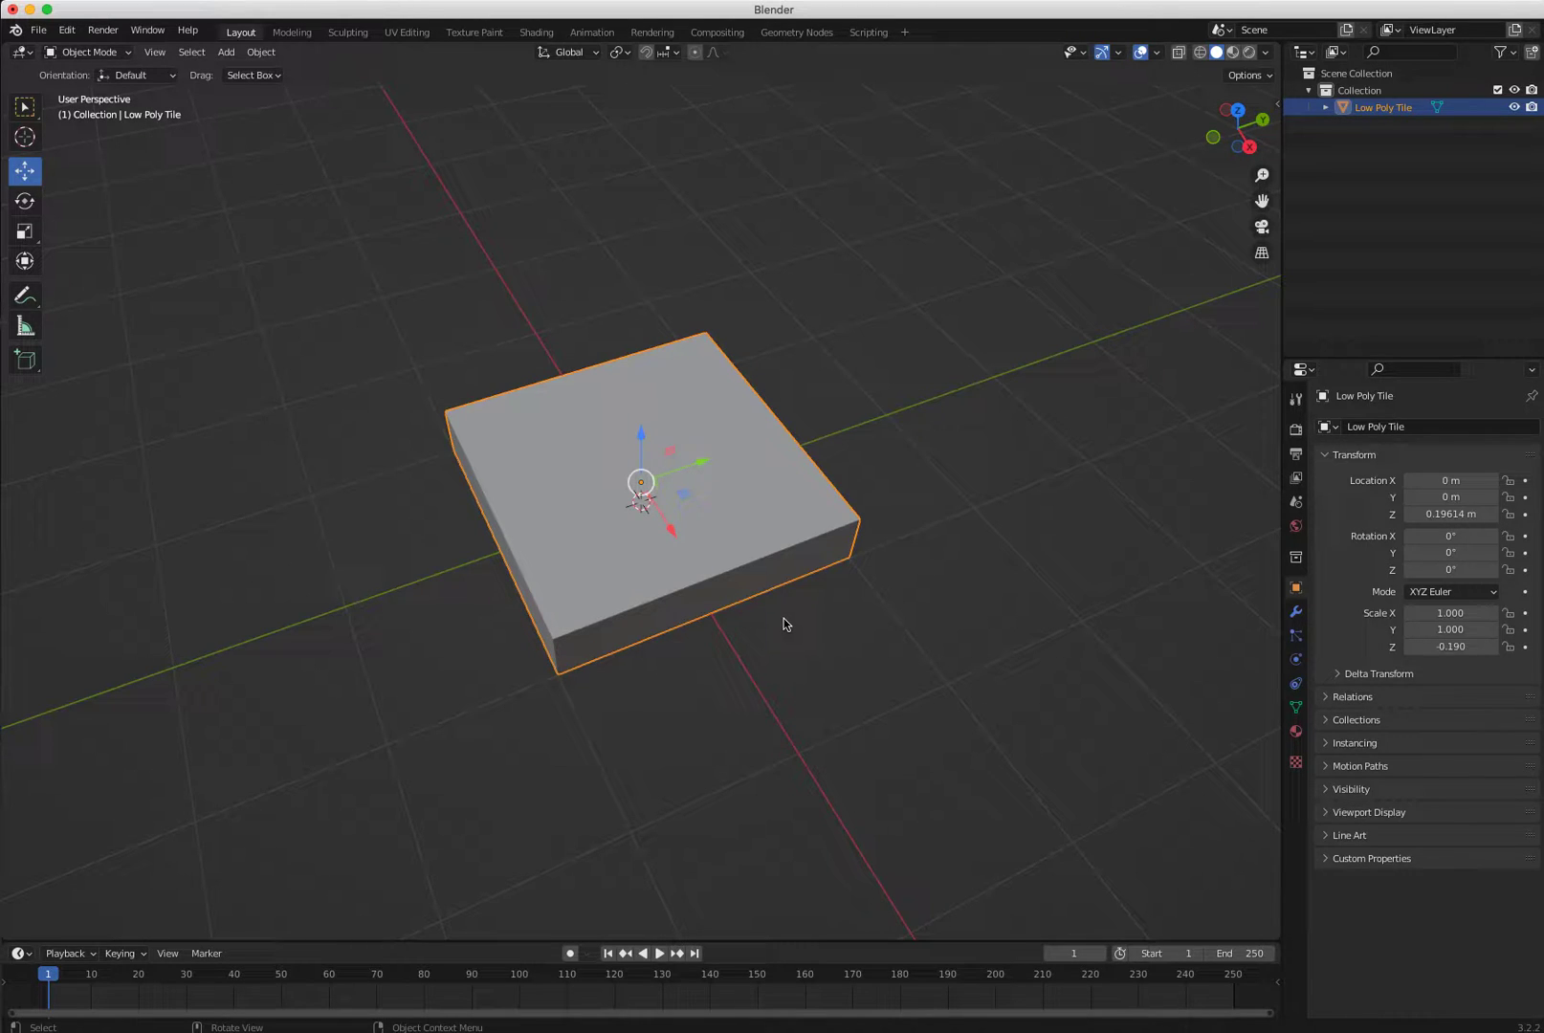
Duplicate the tile in place with Shift+D.
{"action": "left_click", "coordinate": [347, 33]}
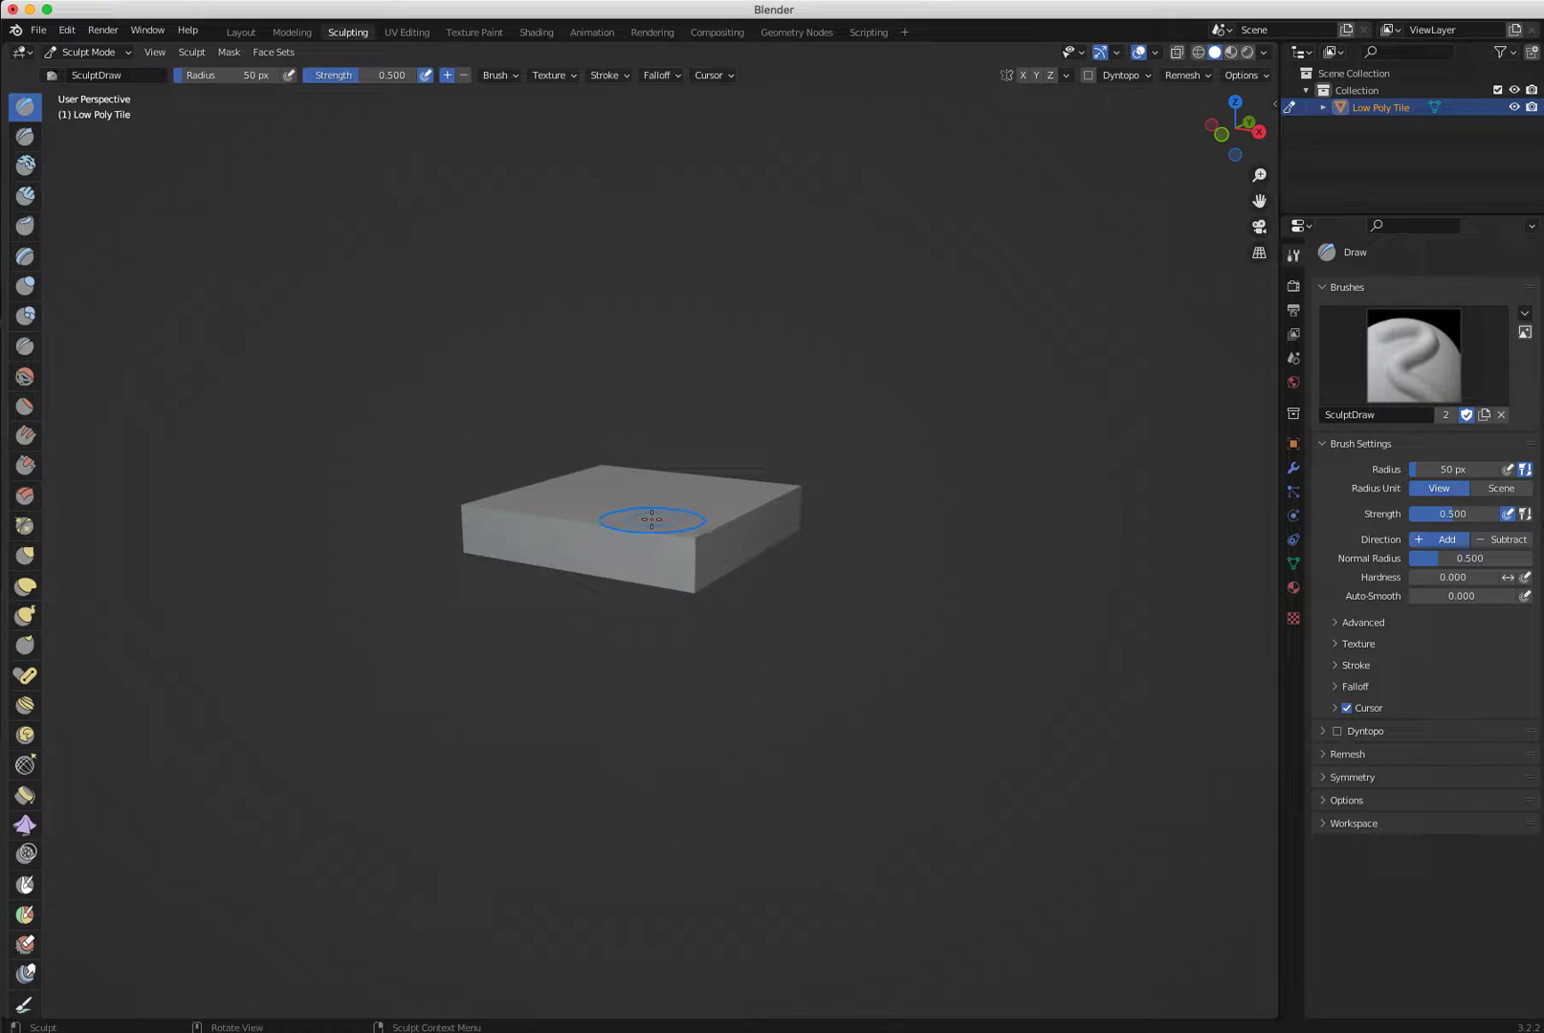
{"action": "left_click", "coordinate": [241, 32]}
{"action": "key", "text": "shift+d"}
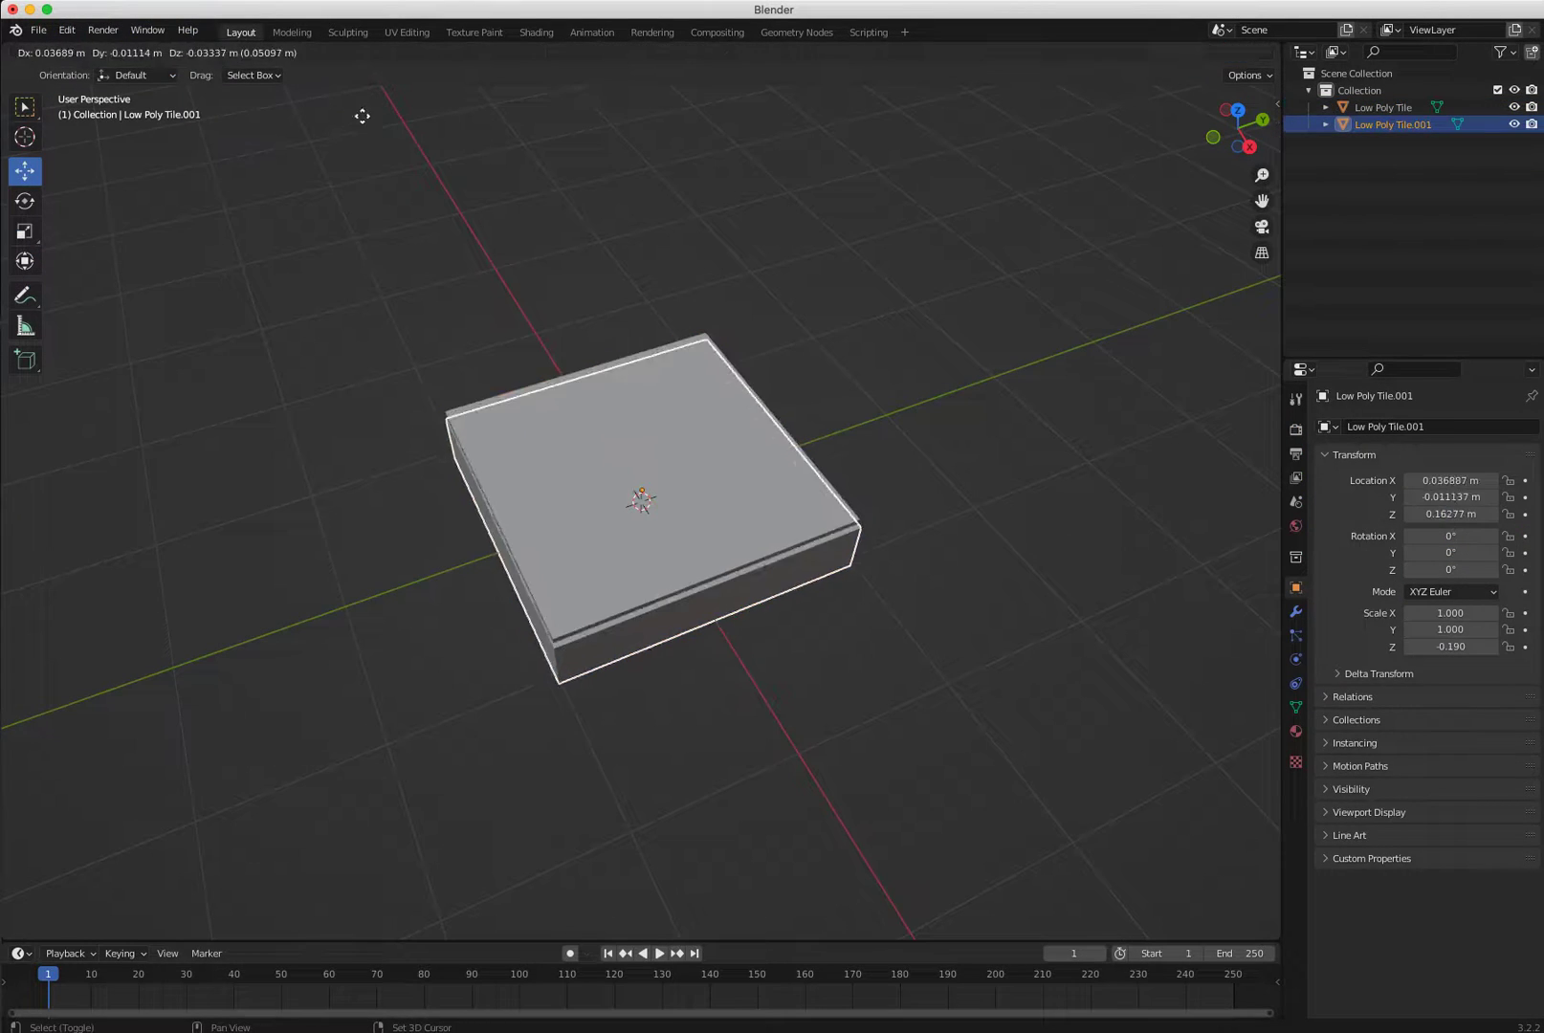
{"action": "right_click", "coordinate": [427, 258]}
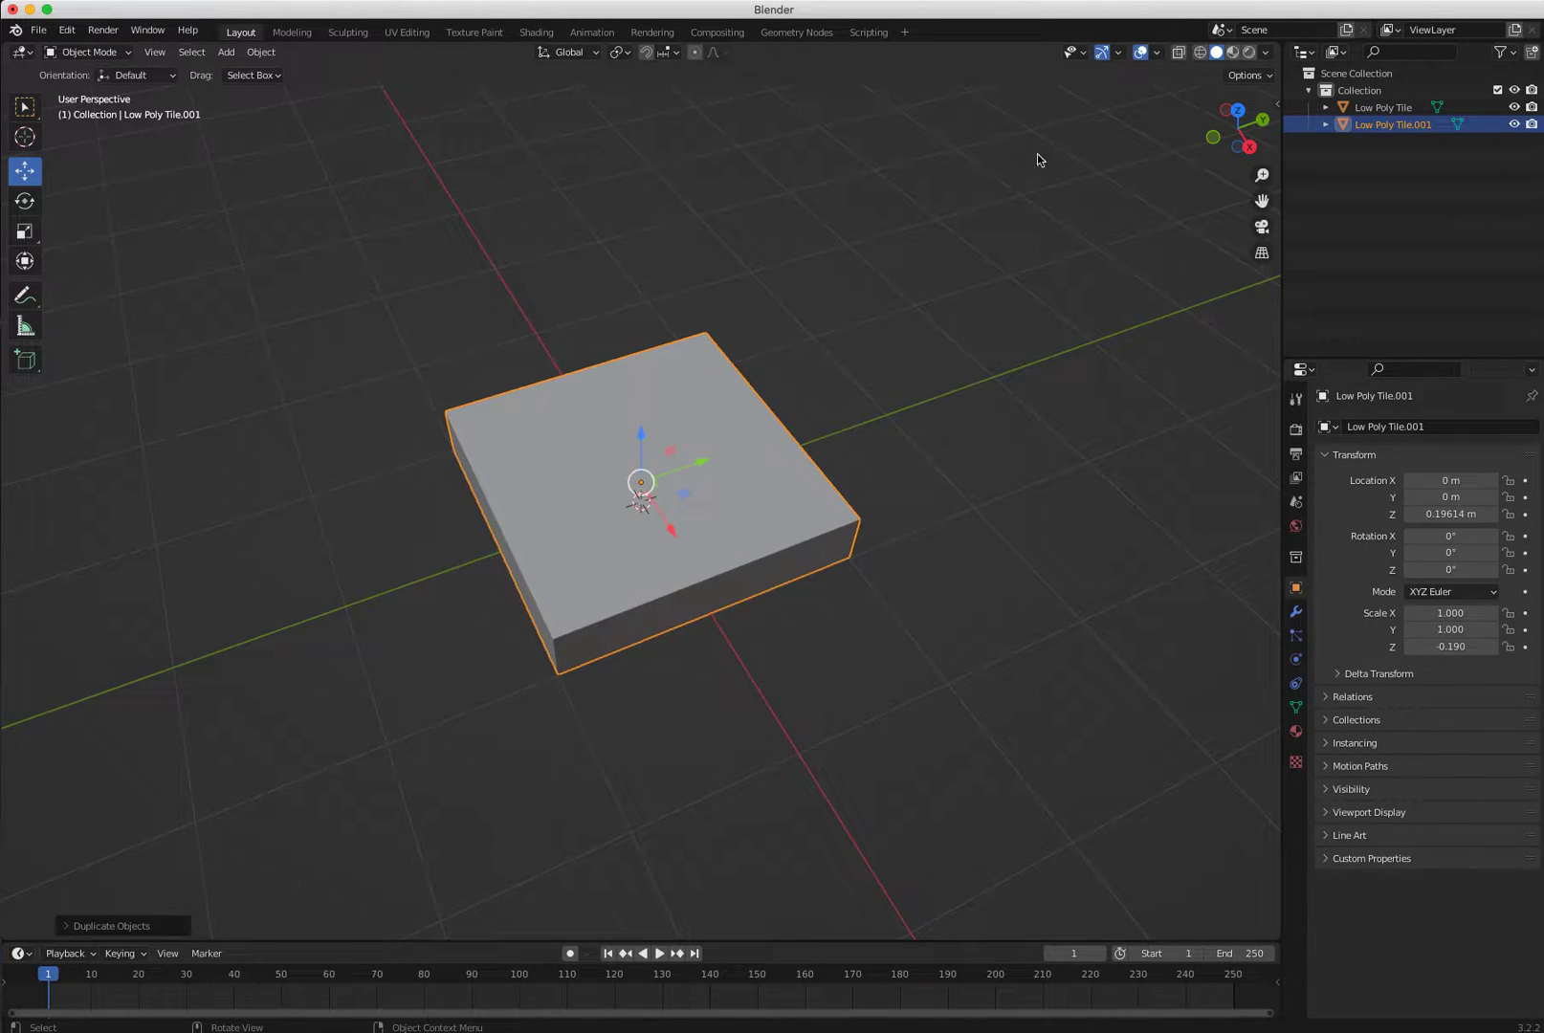
Rename the duplicate to 'HiPolyTile'.
{"action": "double_click", "coordinate": [1422, 125]}
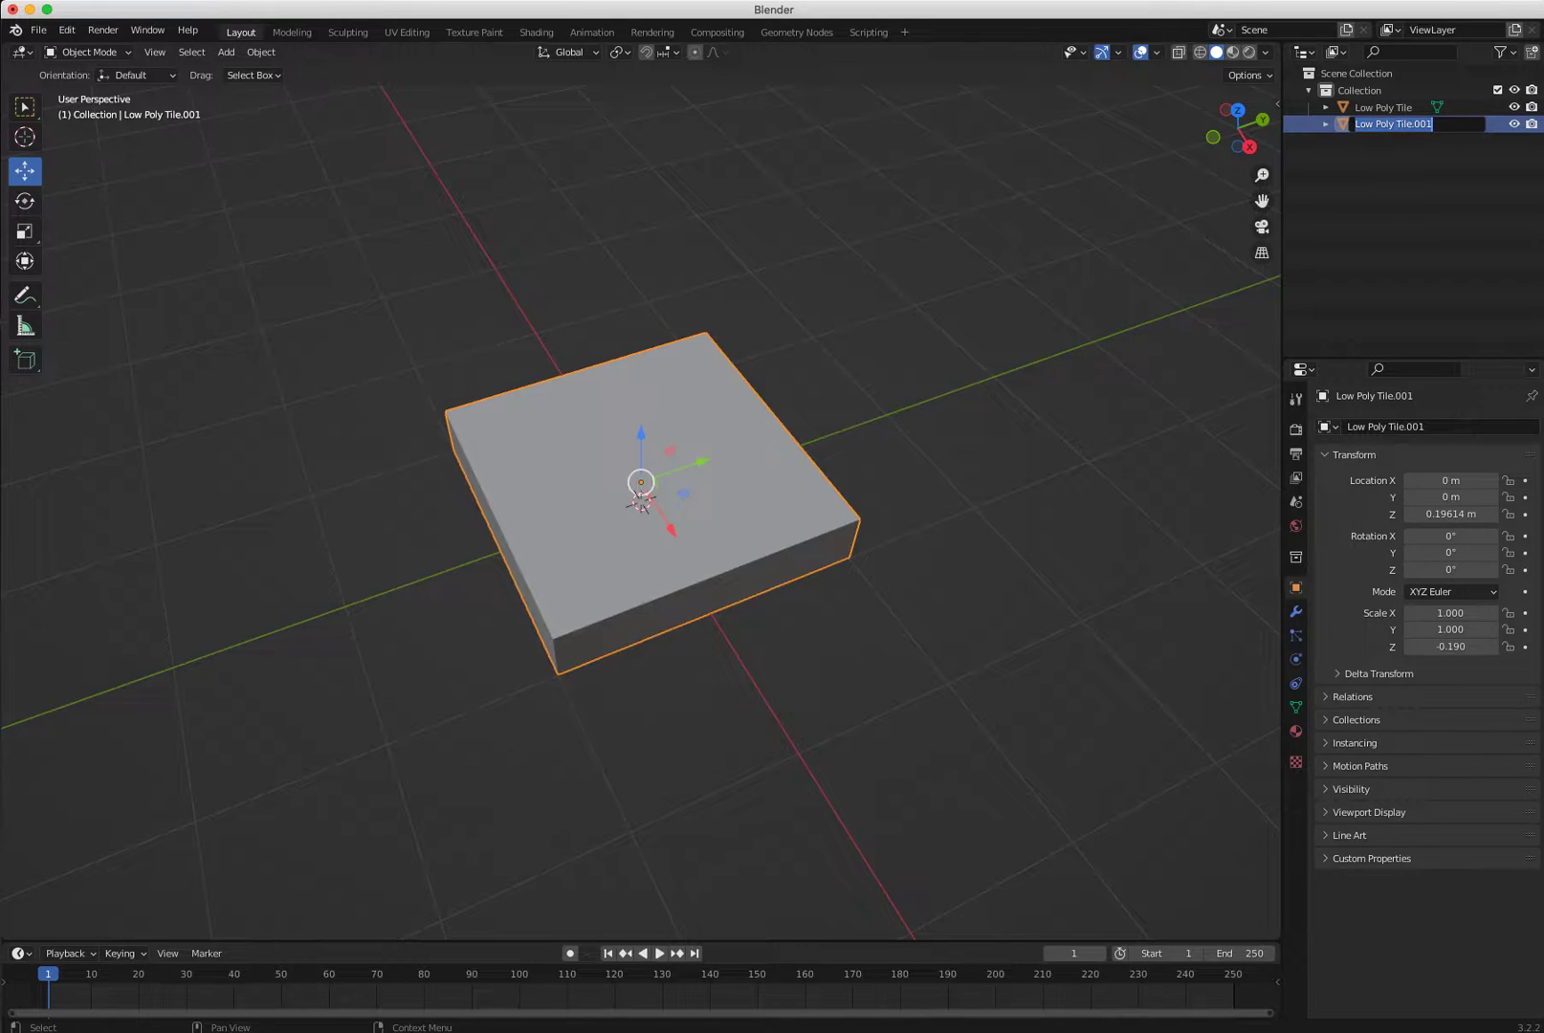
{"action": "type", "text": "H"}
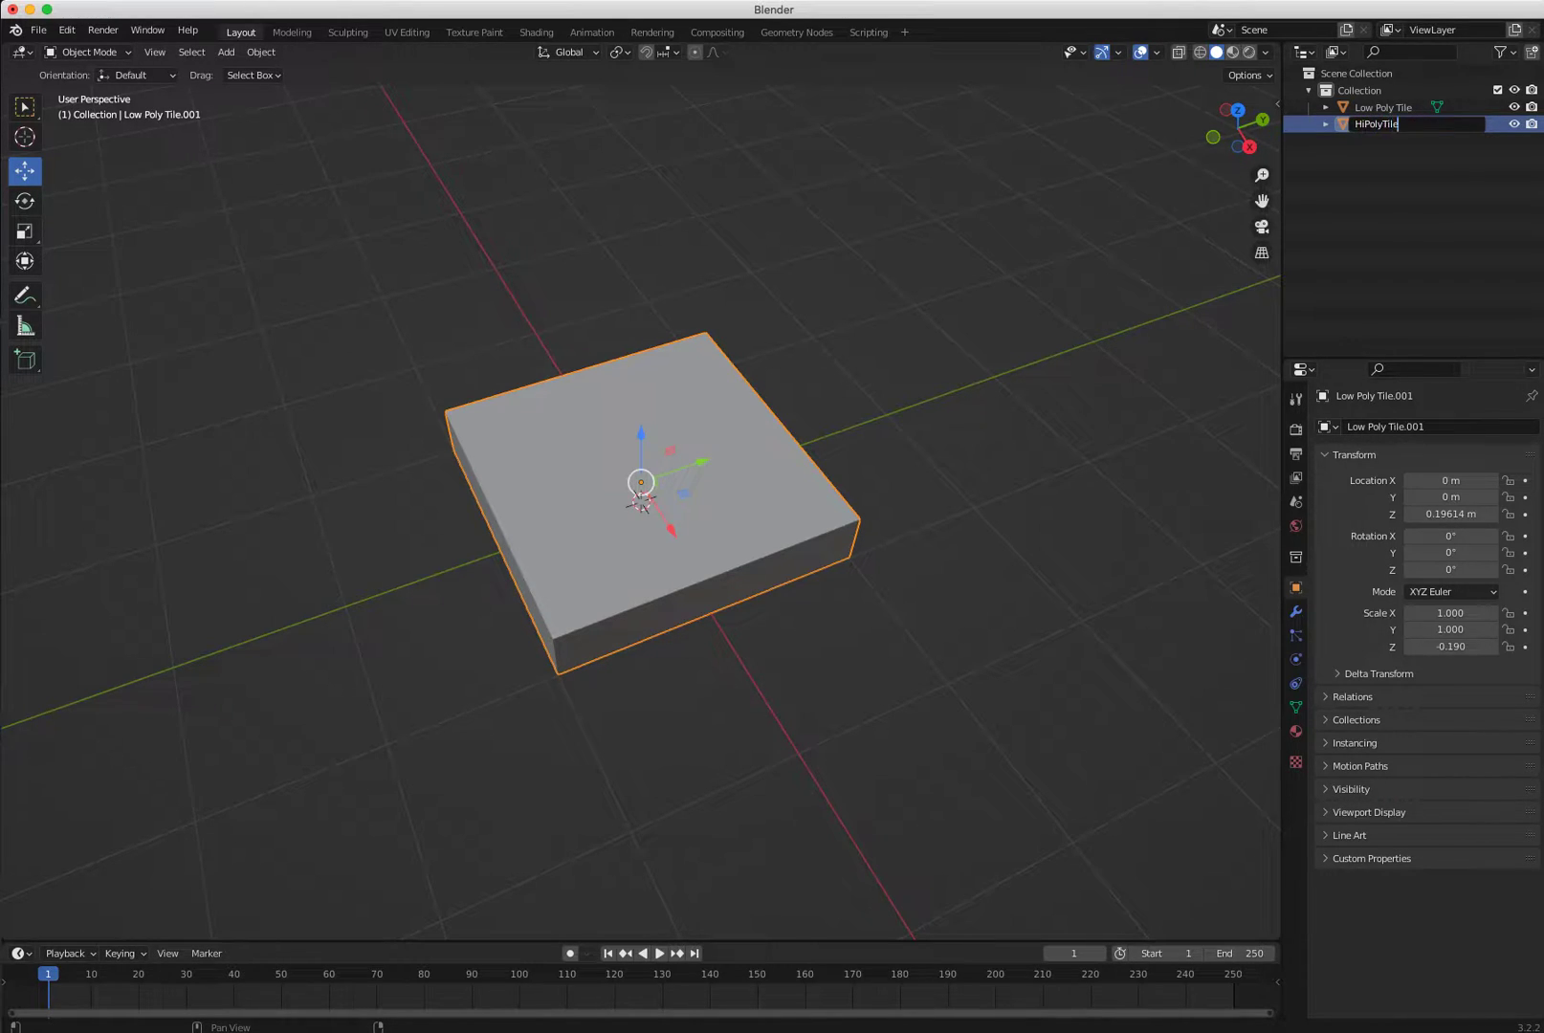
{"action": "type", "text": "iPolyTile"}
{"action": "key", "text": "Return"}
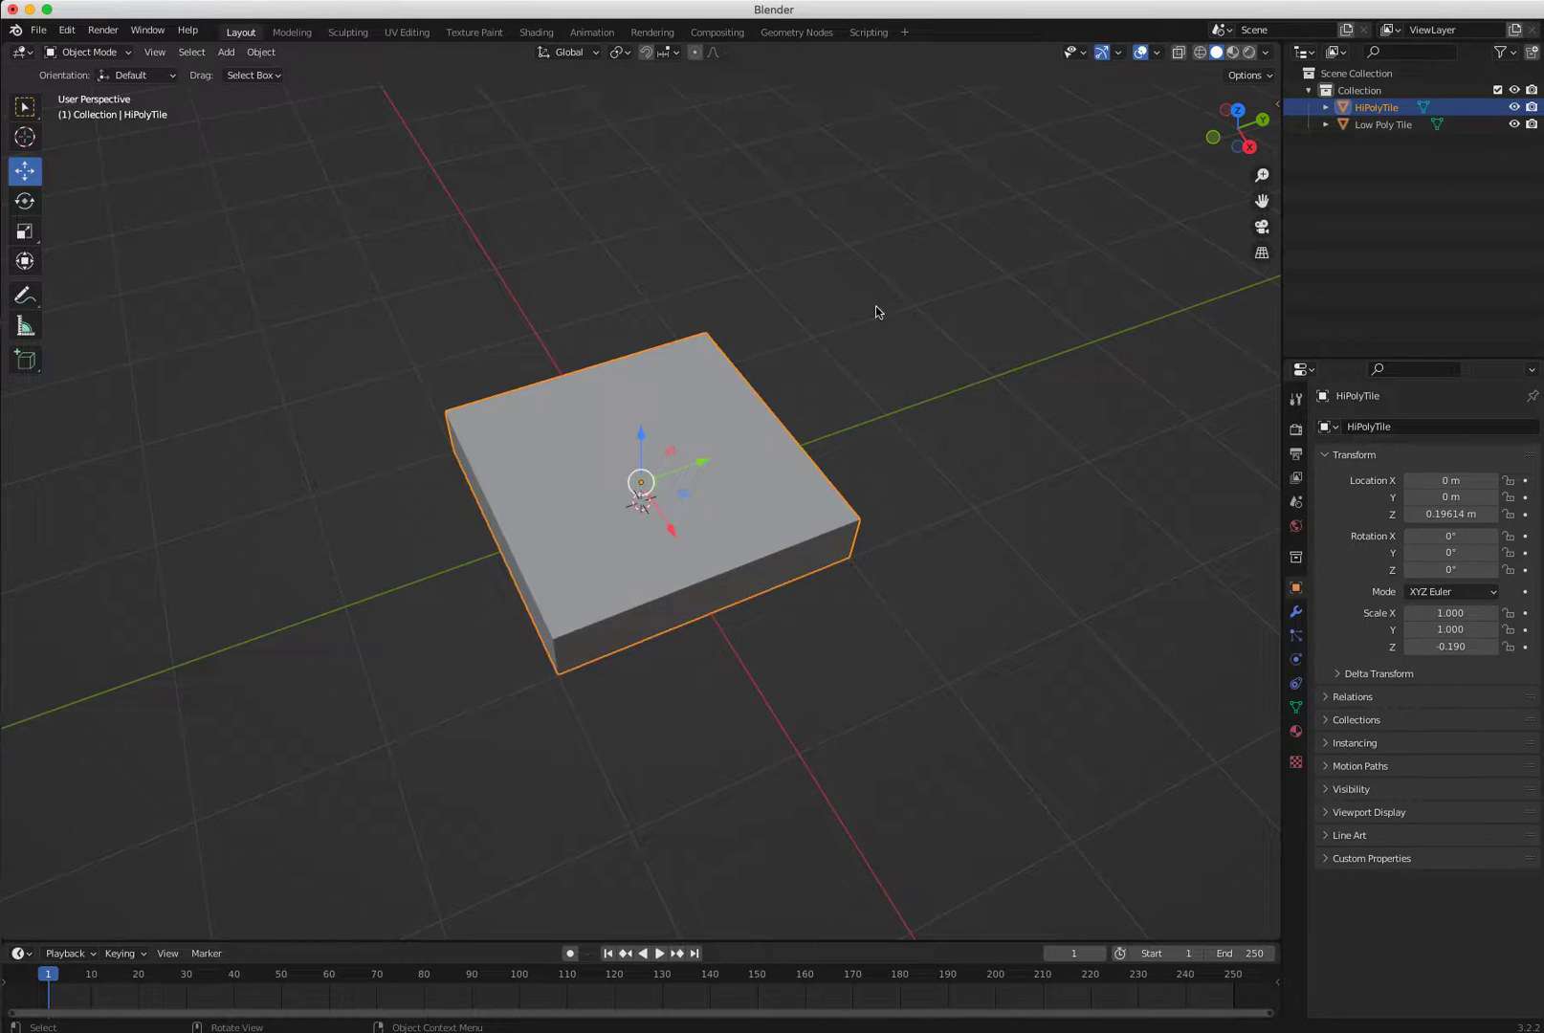
Hide Low Poly Tile and keep HiPolyTile selected.
{"action": "left_click", "coordinate": [1514, 125]}
{"action": "left_click", "coordinate": [310, 391]}
{"action": "left_click", "coordinate": [492, 502]}
{"action": "left_click", "coordinate": [1157, 53]}
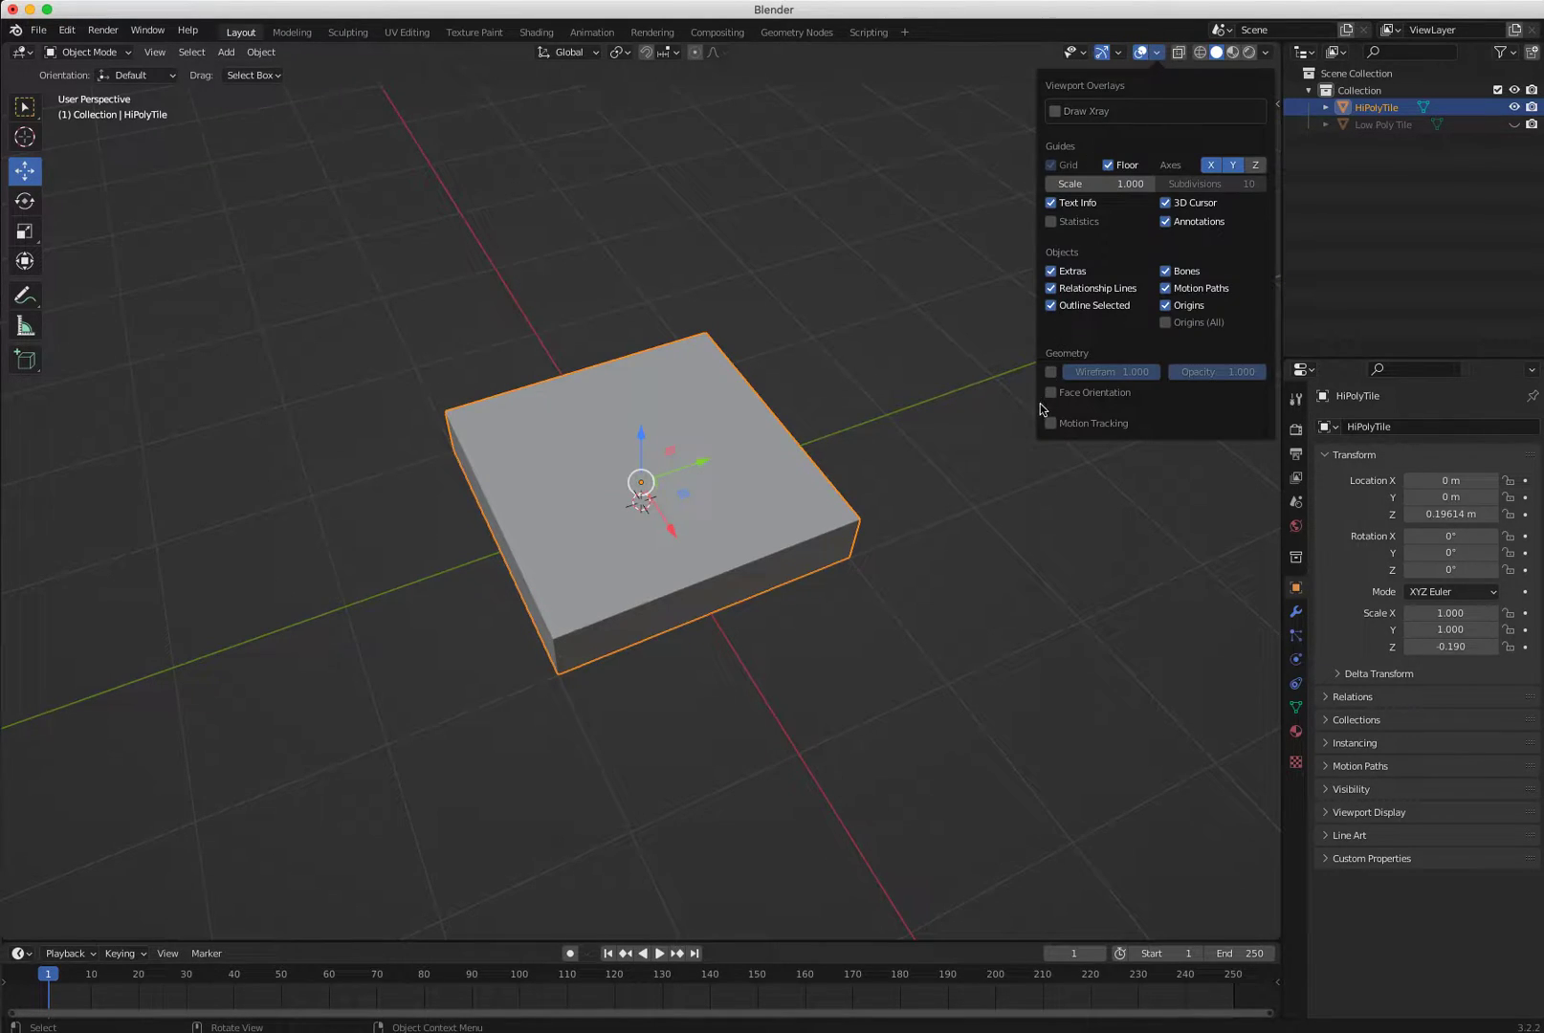
Put HiPolyTile into Edit Mode.
{"action": "key", "text": "alt+a"}
{"action": "left_click", "coordinate": [91, 53]}
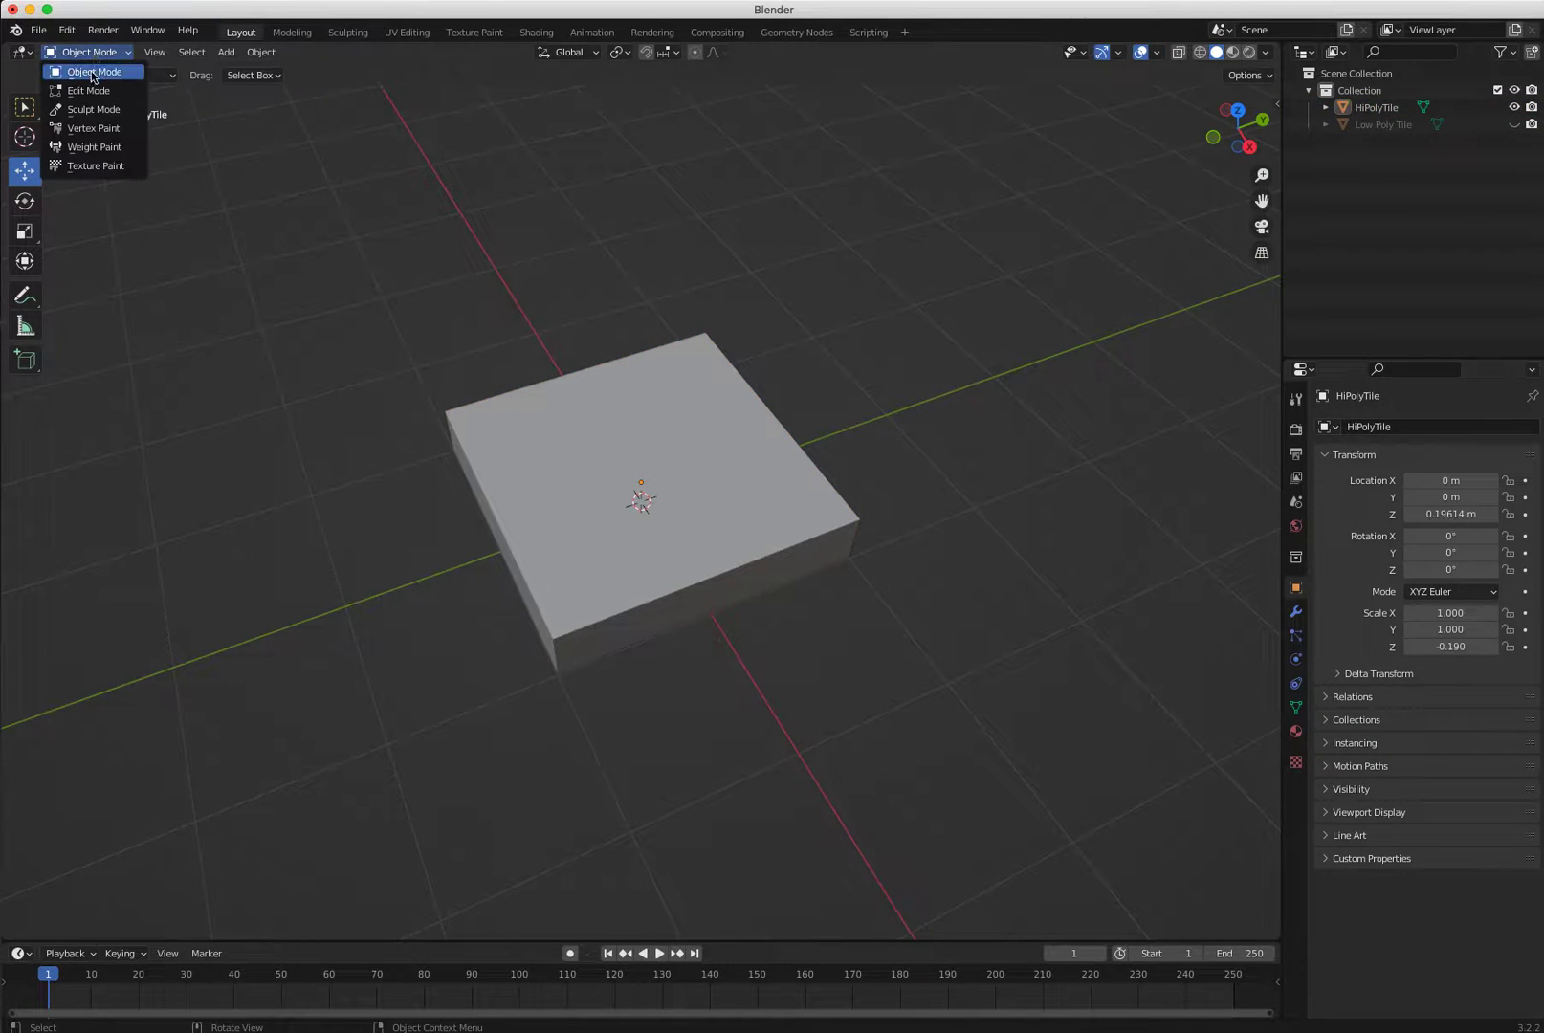
{"action": "left_click", "coordinate": [90, 92]}
Enable Statistics in the viewport overlays, then move to the Sculpting workspace.
{"action": "left_click", "coordinate": [1156, 53]}
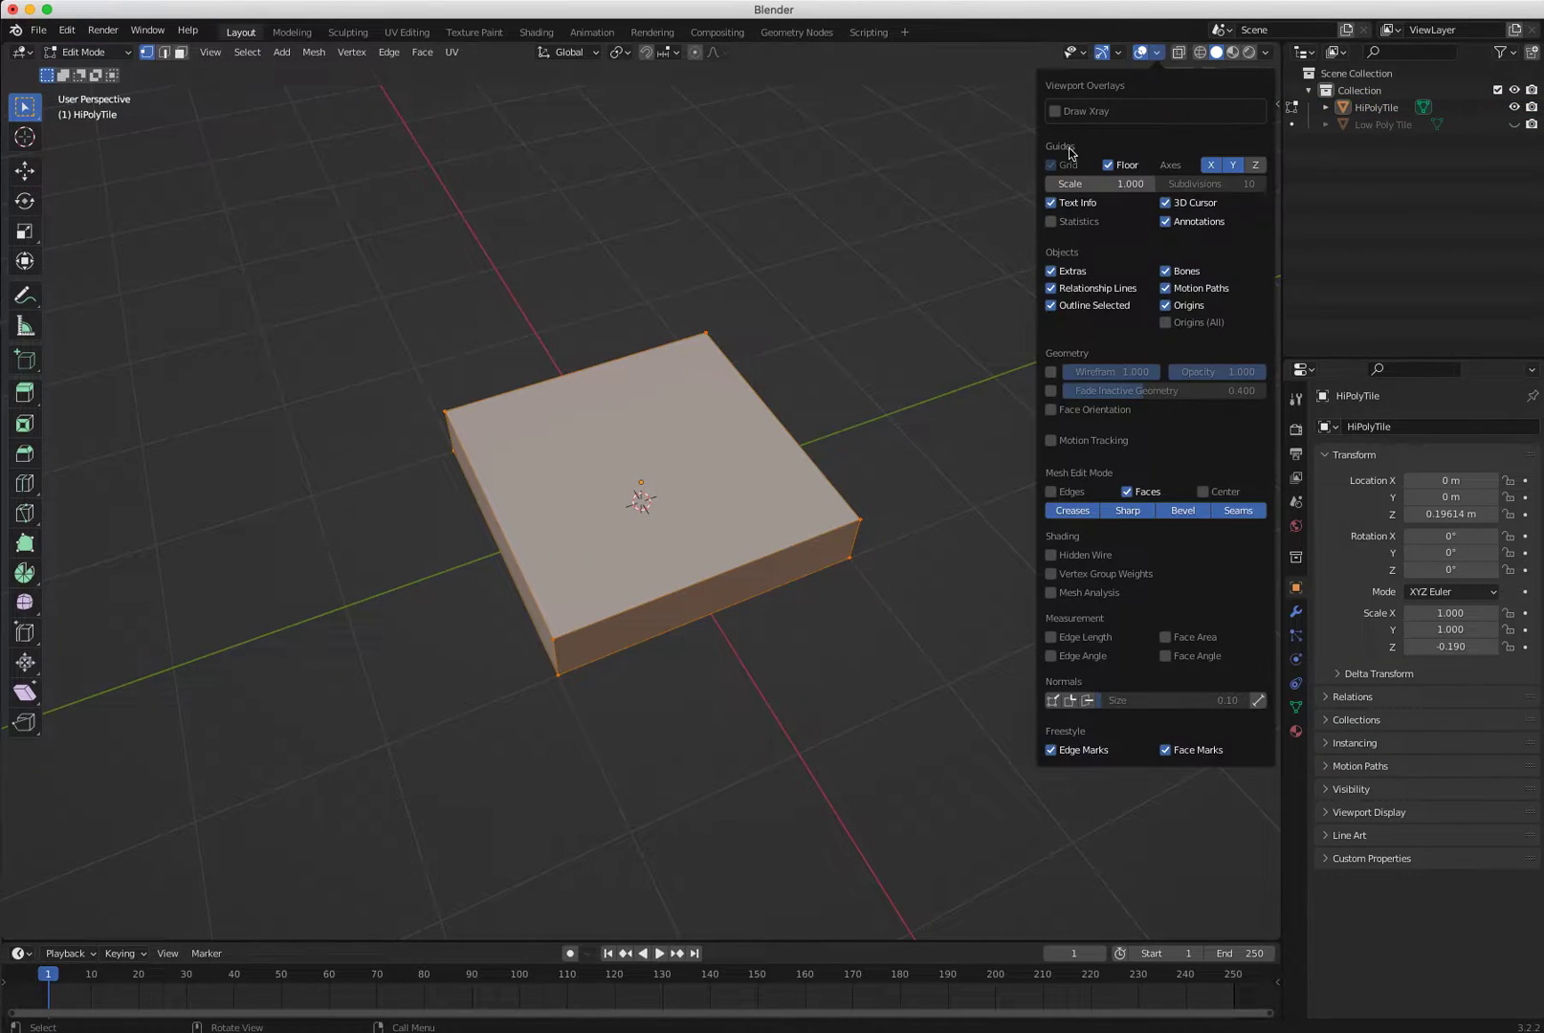
{"action": "left_click", "coordinate": [1050, 307]}
{"action": "left_click", "coordinate": [1050, 307]}
{"action": "left_click", "coordinate": [1050, 221]}
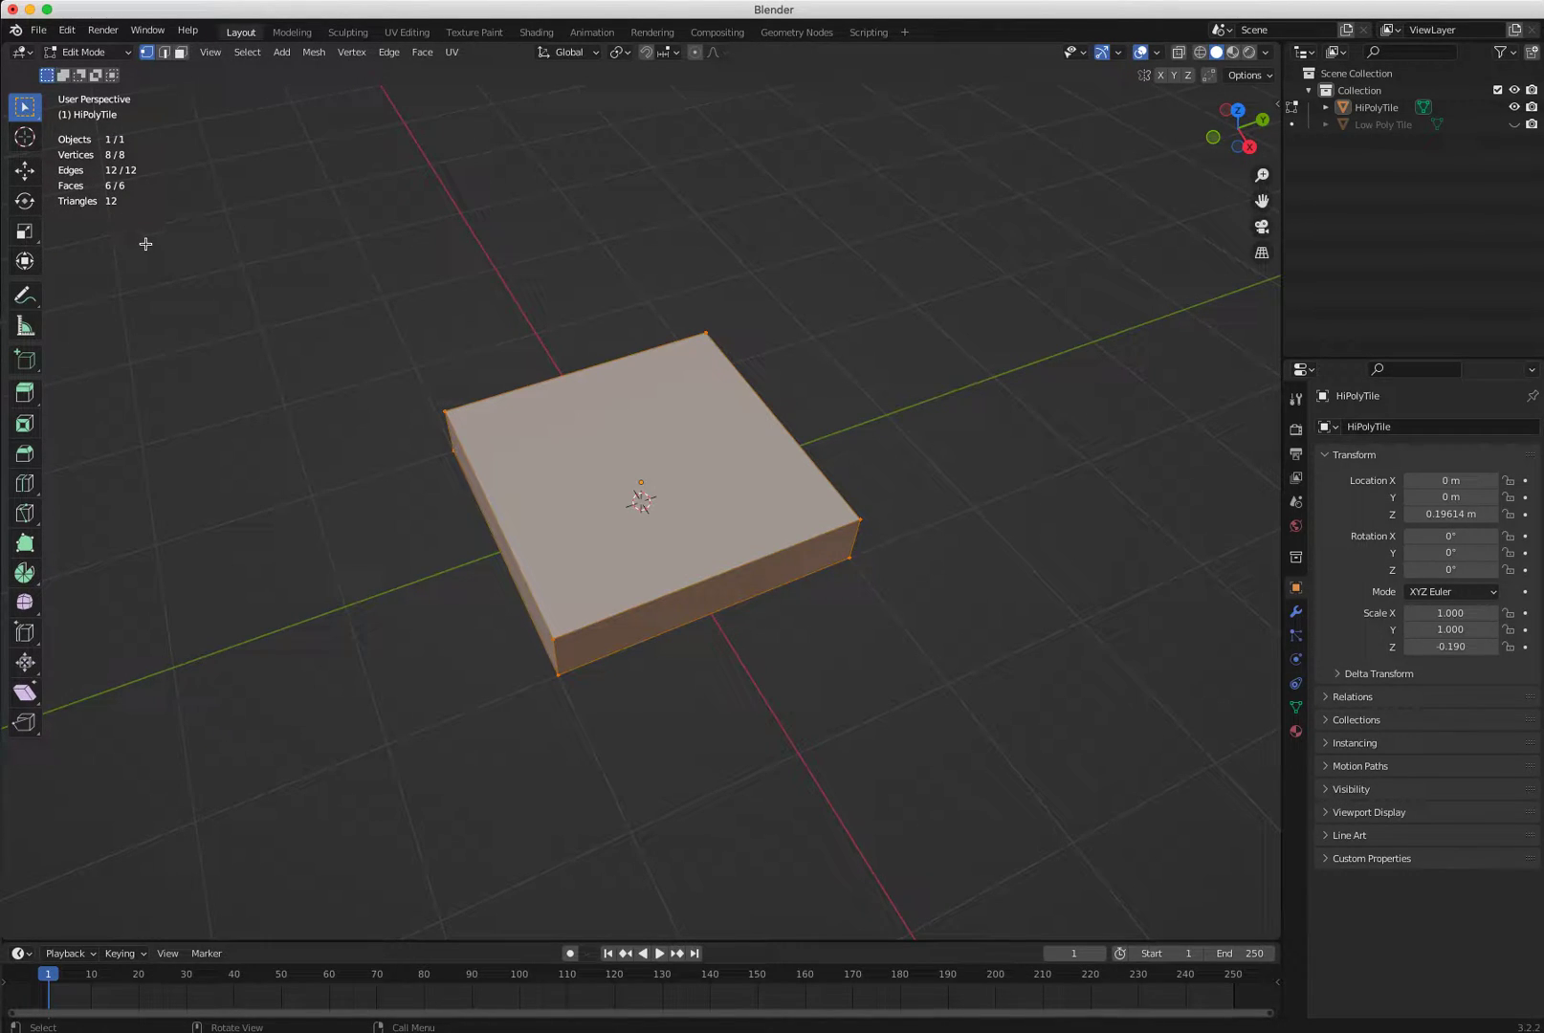
{"action": "mouse_move", "coordinate": [412, 296]}
{"action": "middle_mouse_down"}
{"action": "mouse_move", "coordinate": [358, 217]}
{"action": "mouse_move", "coordinate": [424, 316]}
{"action": "mouse_move", "coordinate": [382, 286]}
{"action": "middle_mouse_up"}
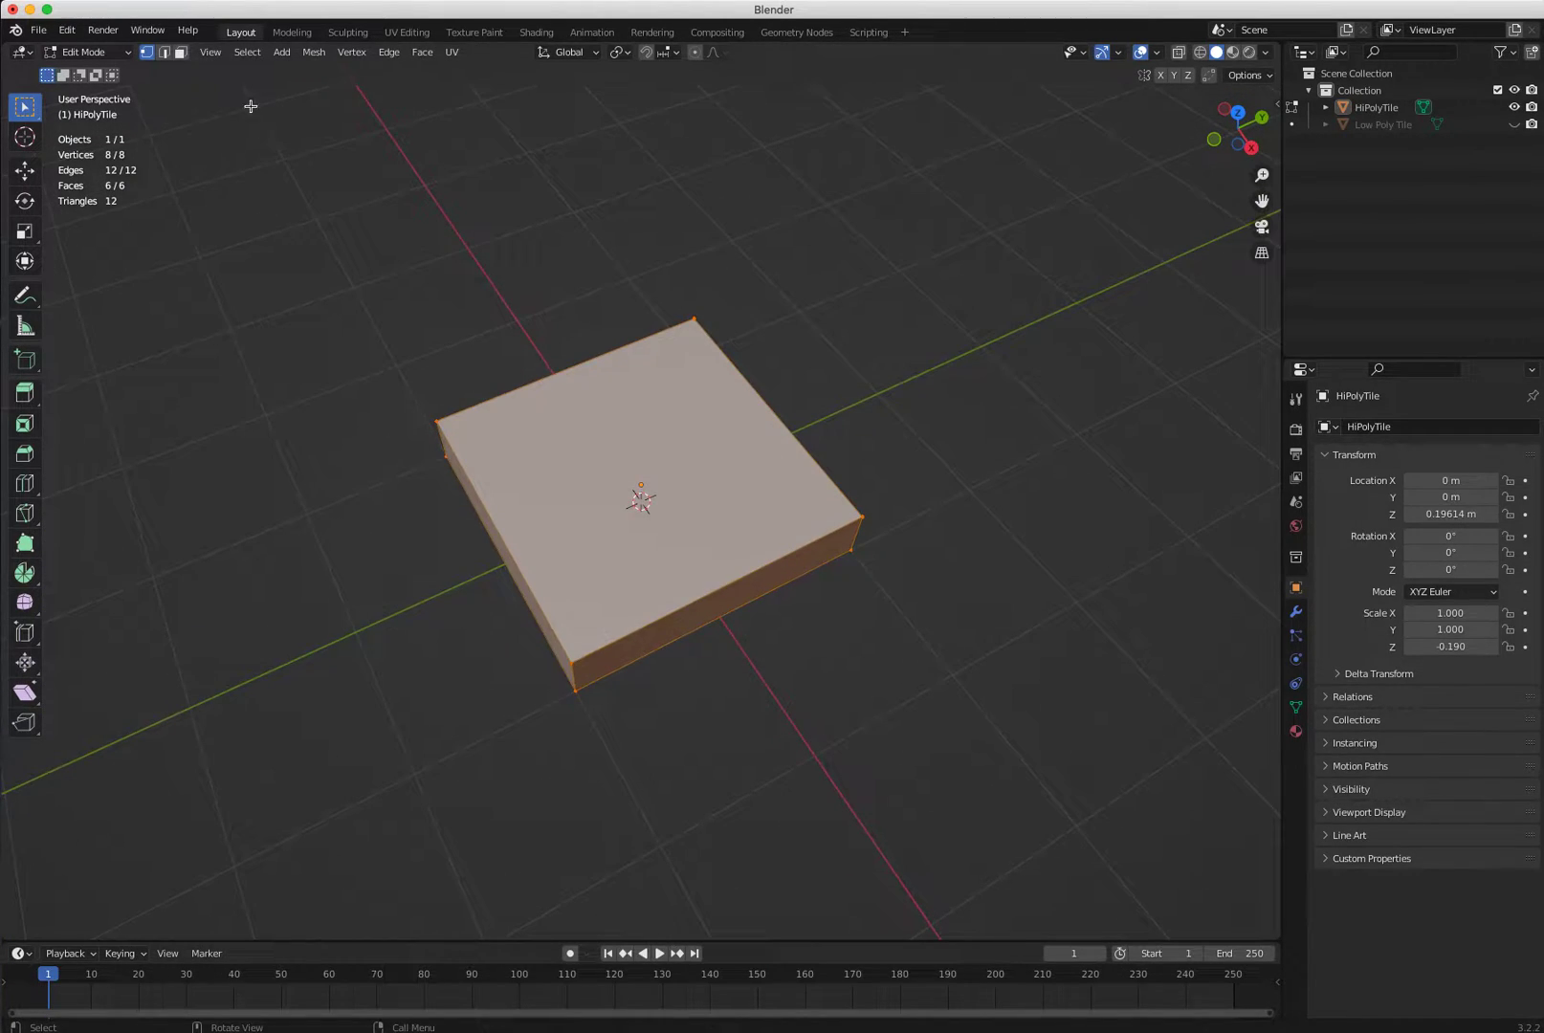
{"action": "left_click", "coordinate": [346, 33]}
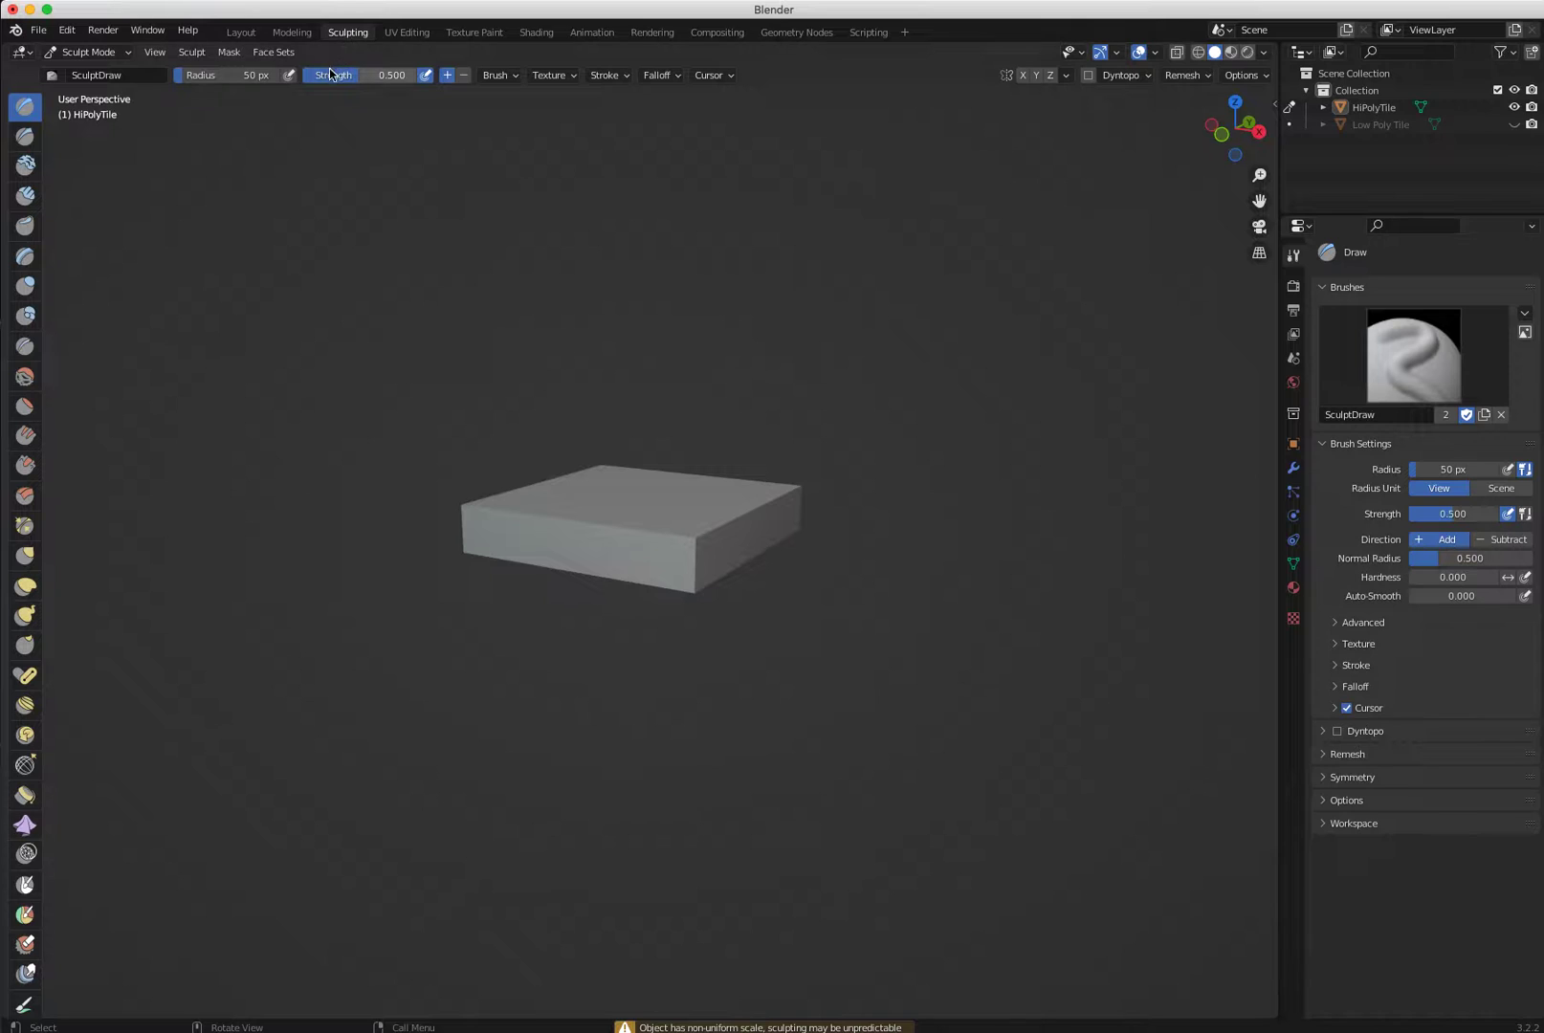
{"action": "scroll", "coordinate": [543, 460], "scroll_direction": "up", "scroll_amount": 2}
{"action": "middle_click_drag", "start_coordinate": [542, 460], "coordinate": [727, 544]}
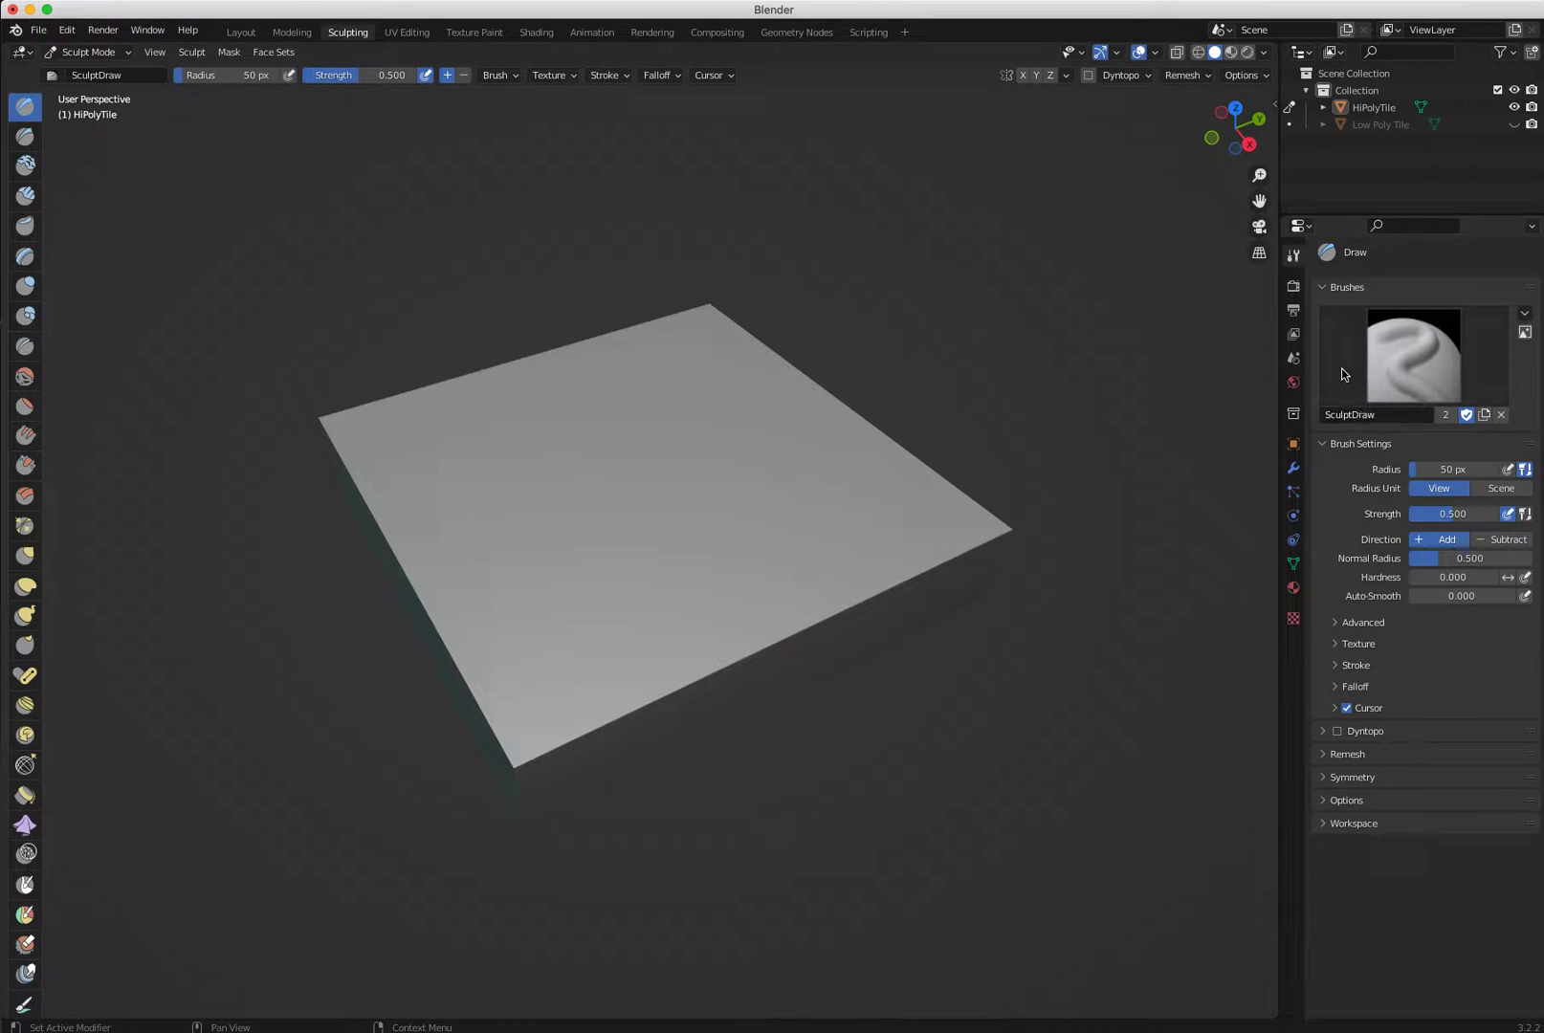
{"action": "left_click", "coordinate": [1191, 77]}
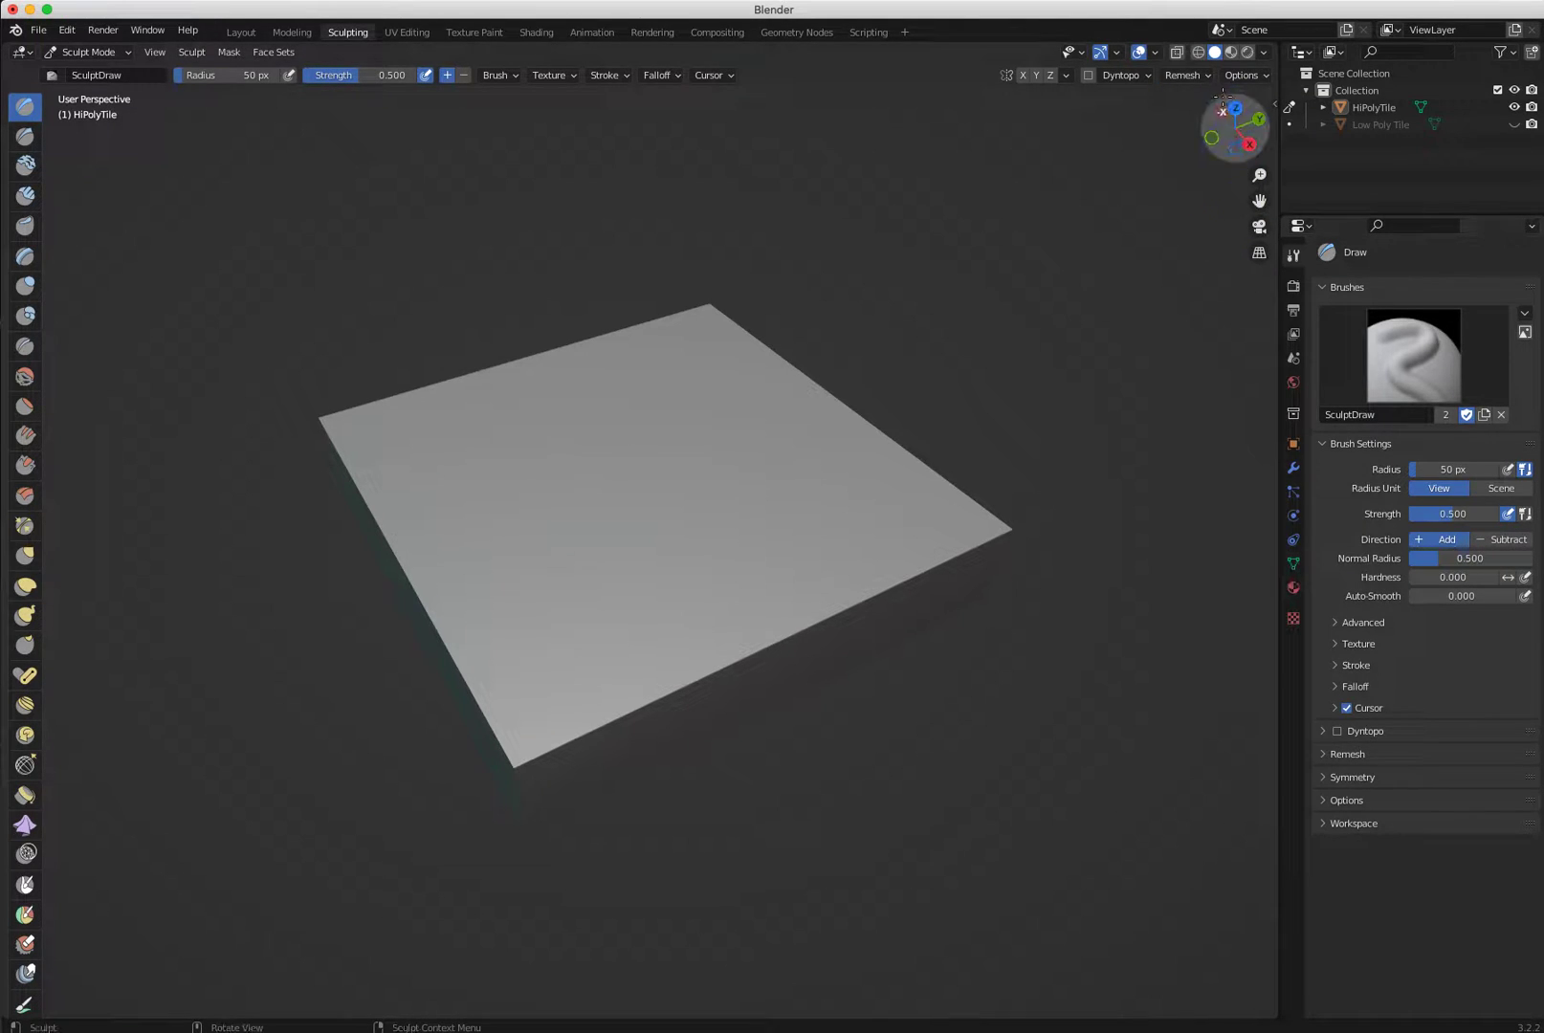
View the three MoorishOrnamentSet02 .tif images in an enlarged Preview window.
{"action": "key", "text": "super+Tab"}
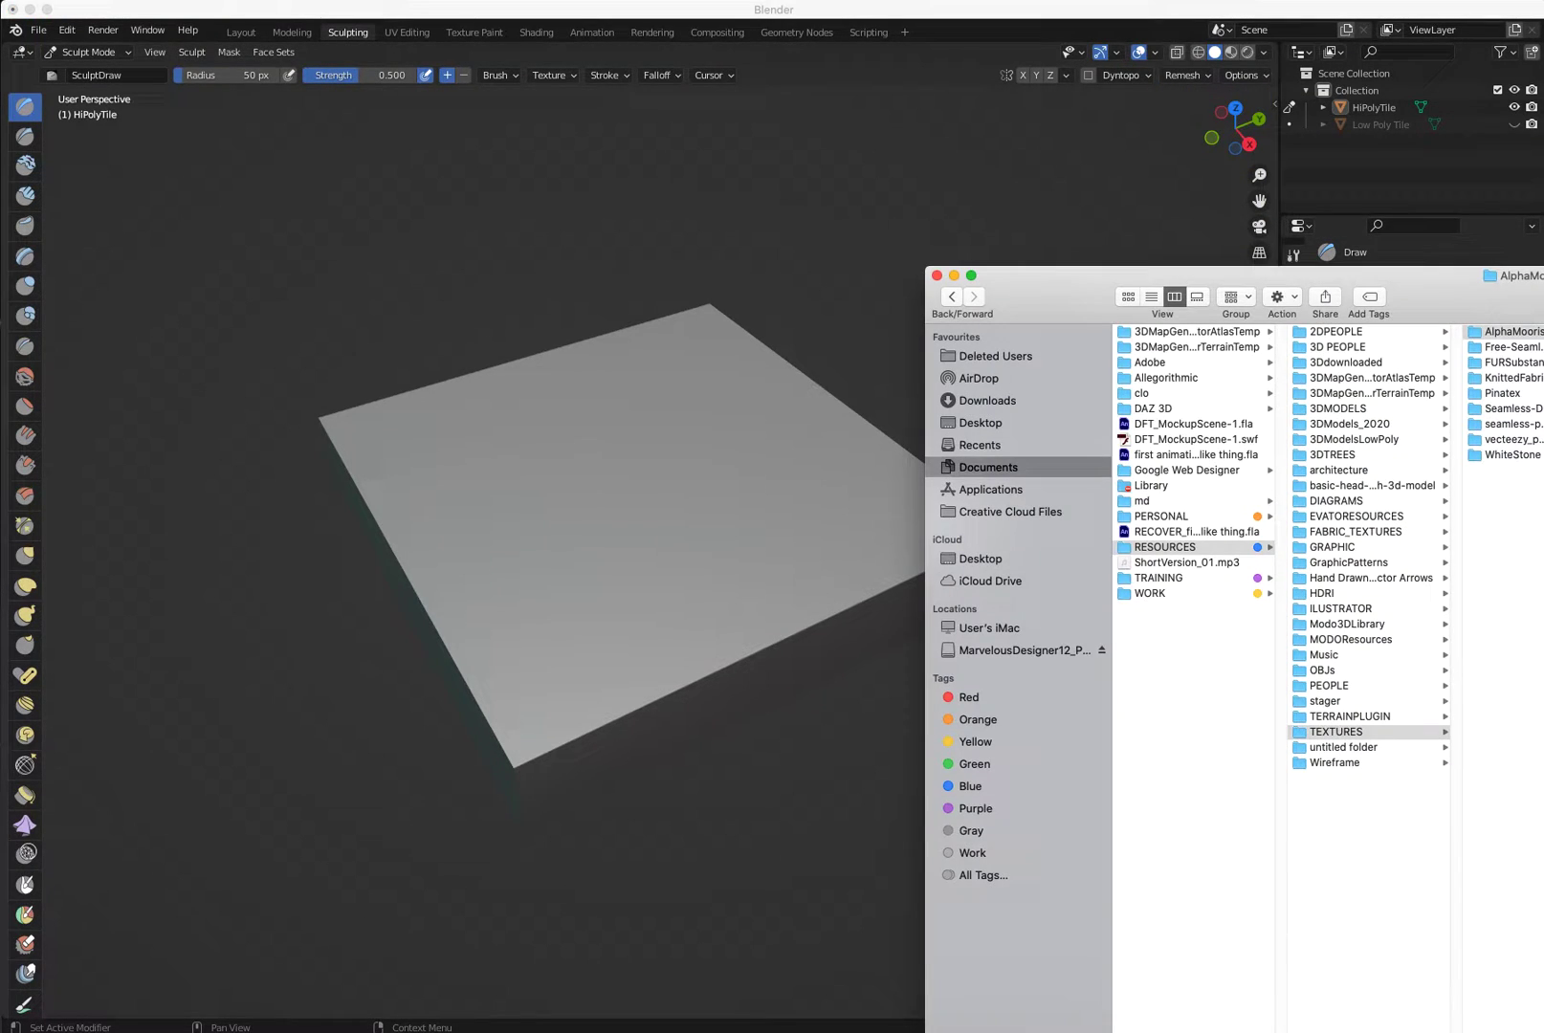
{"action": "key", "text": "super+Tab"}
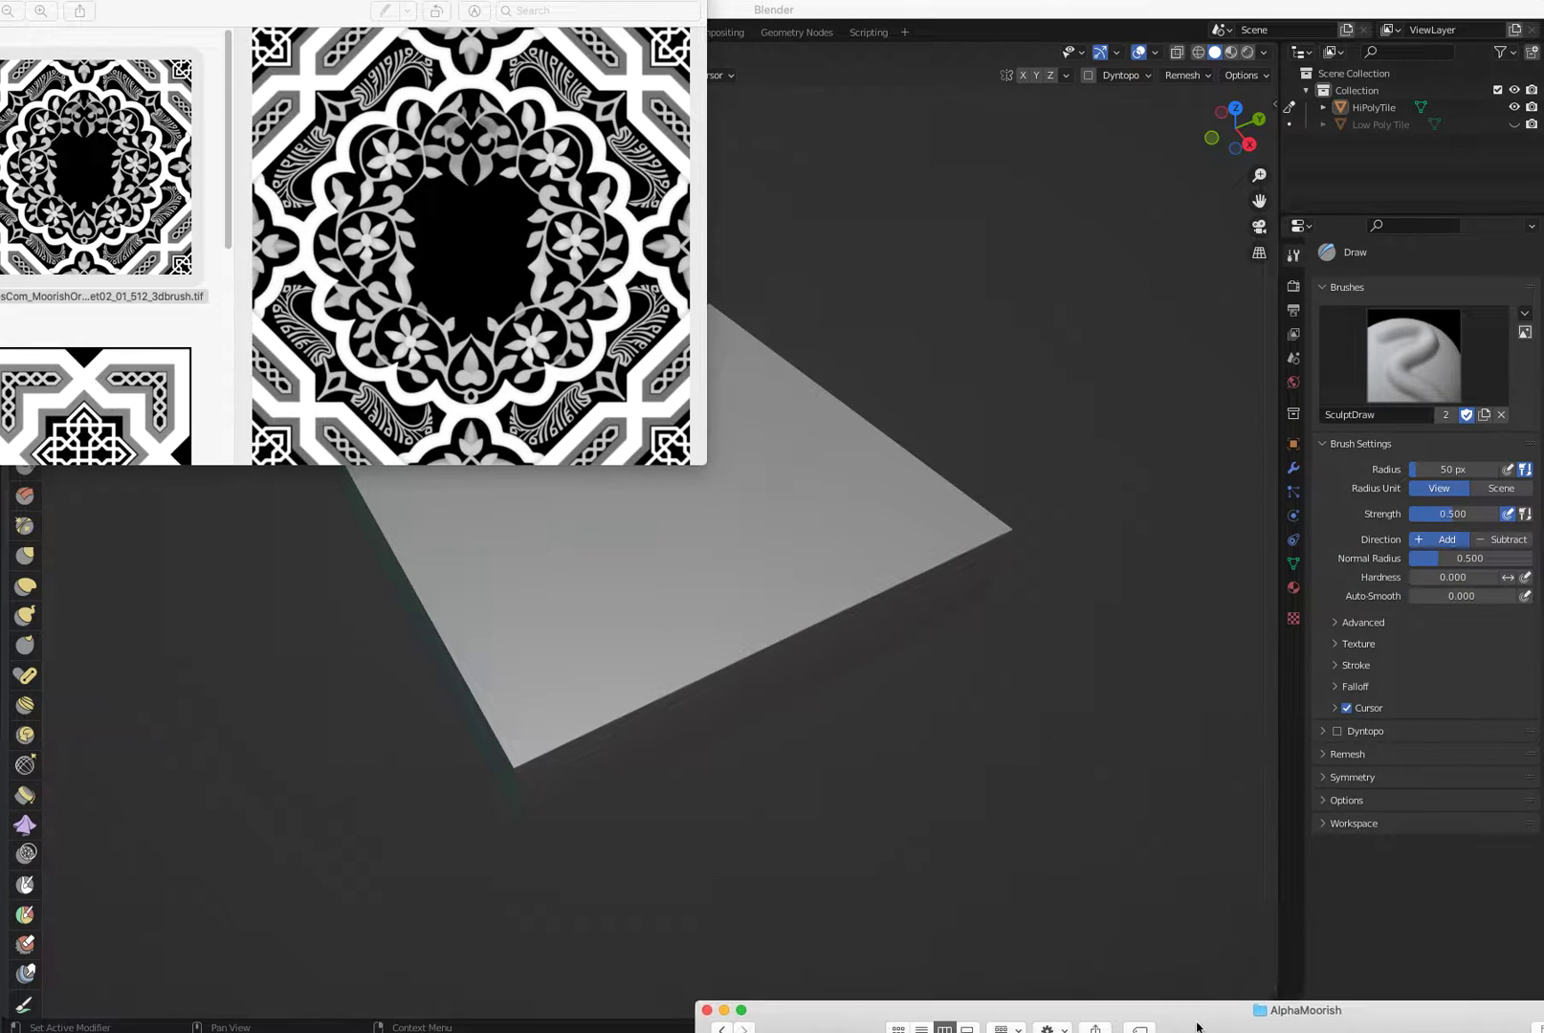
{"action": "left_click_drag", "start_coordinate": [228, 13], "coordinate": [414, 153]}
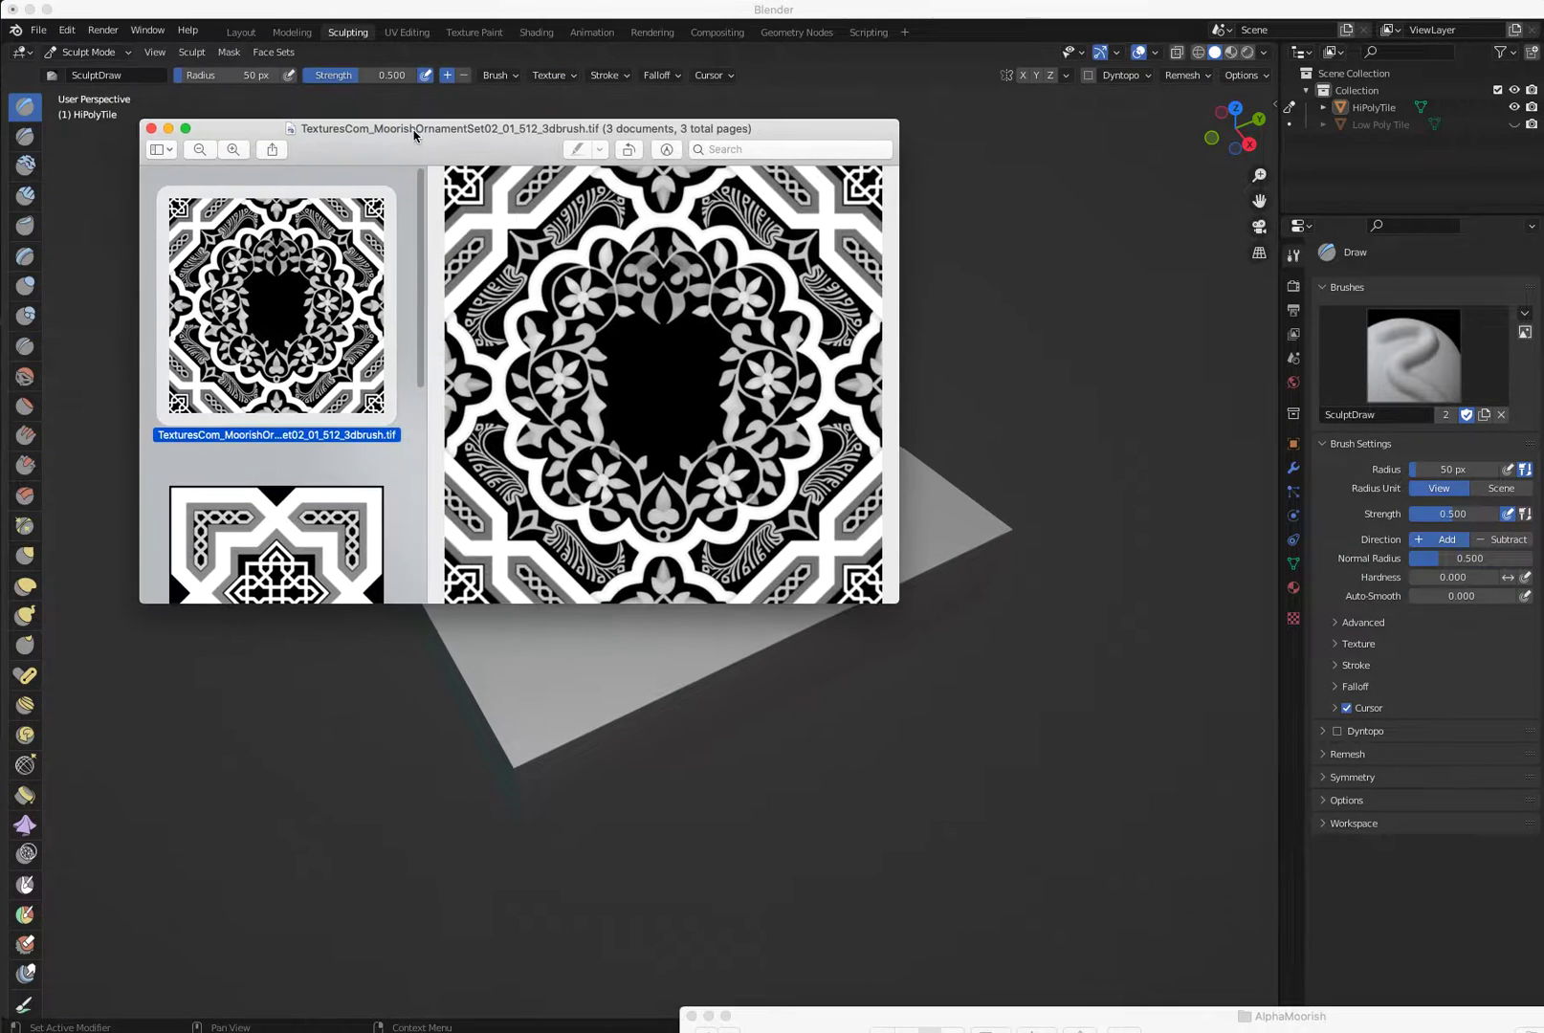
{"action": "left_click_drag", "start_coordinate": [892, 601], "coordinate": [936, 1007]}
{"action": "scroll", "coordinate": [420, 382], "scroll_direction": "down", "scroll_amount": 1}
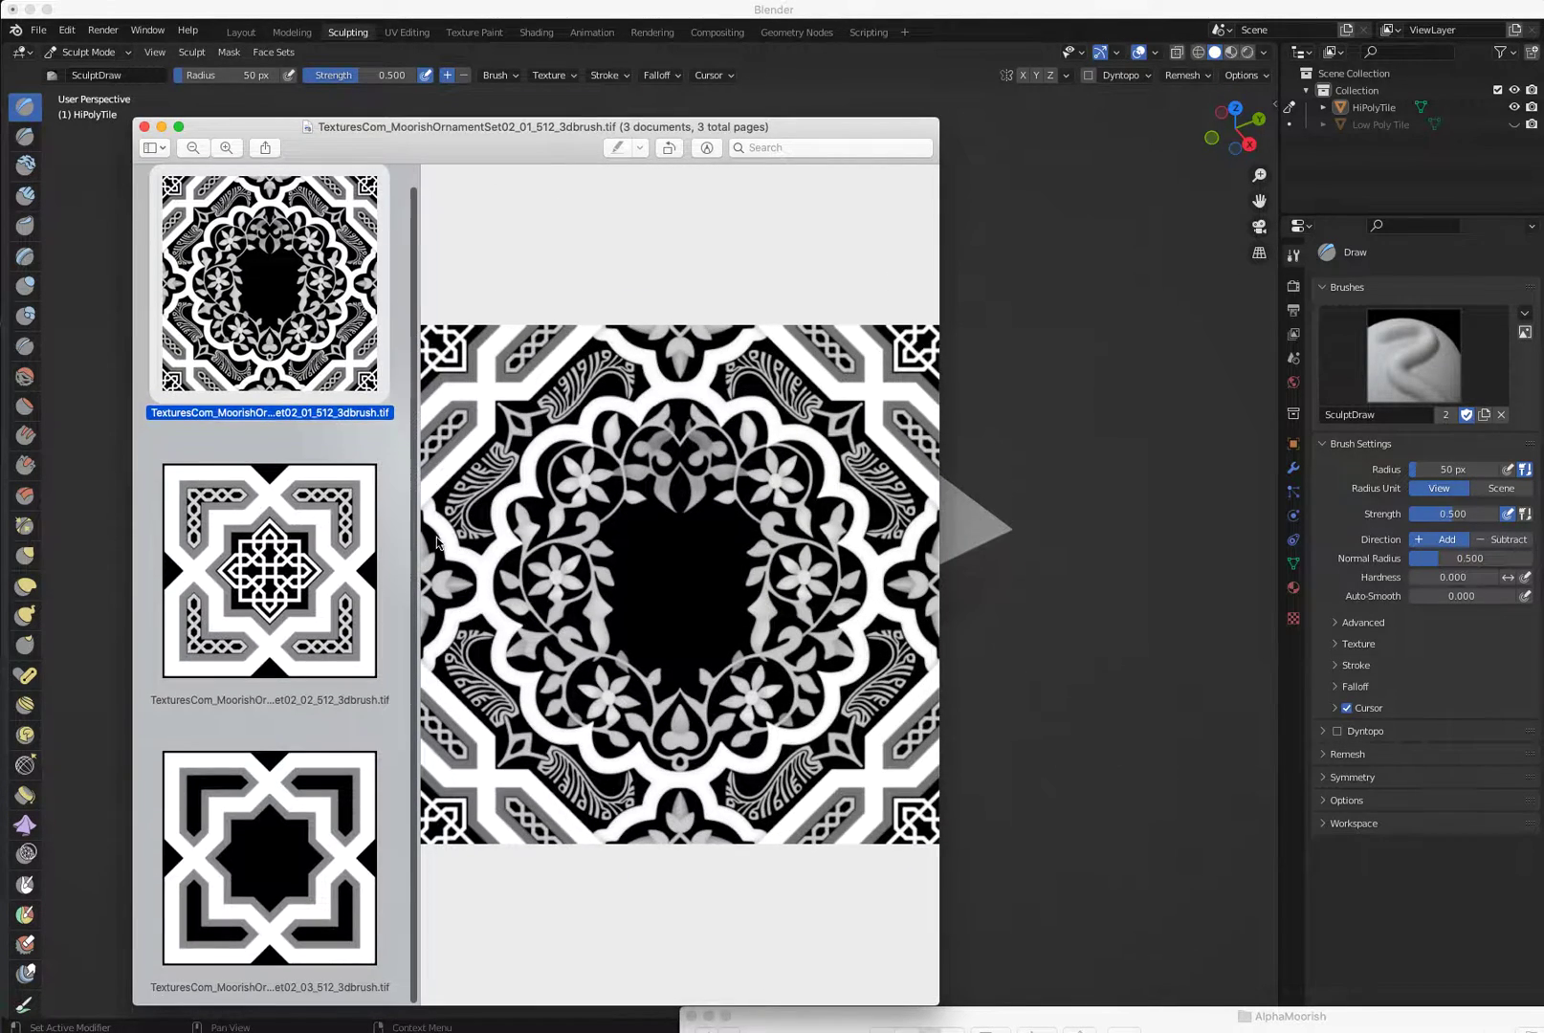
{"action": "scroll", "coordinate": [417, 340], "scroll_direction": "up", "scroll_amount": 1}
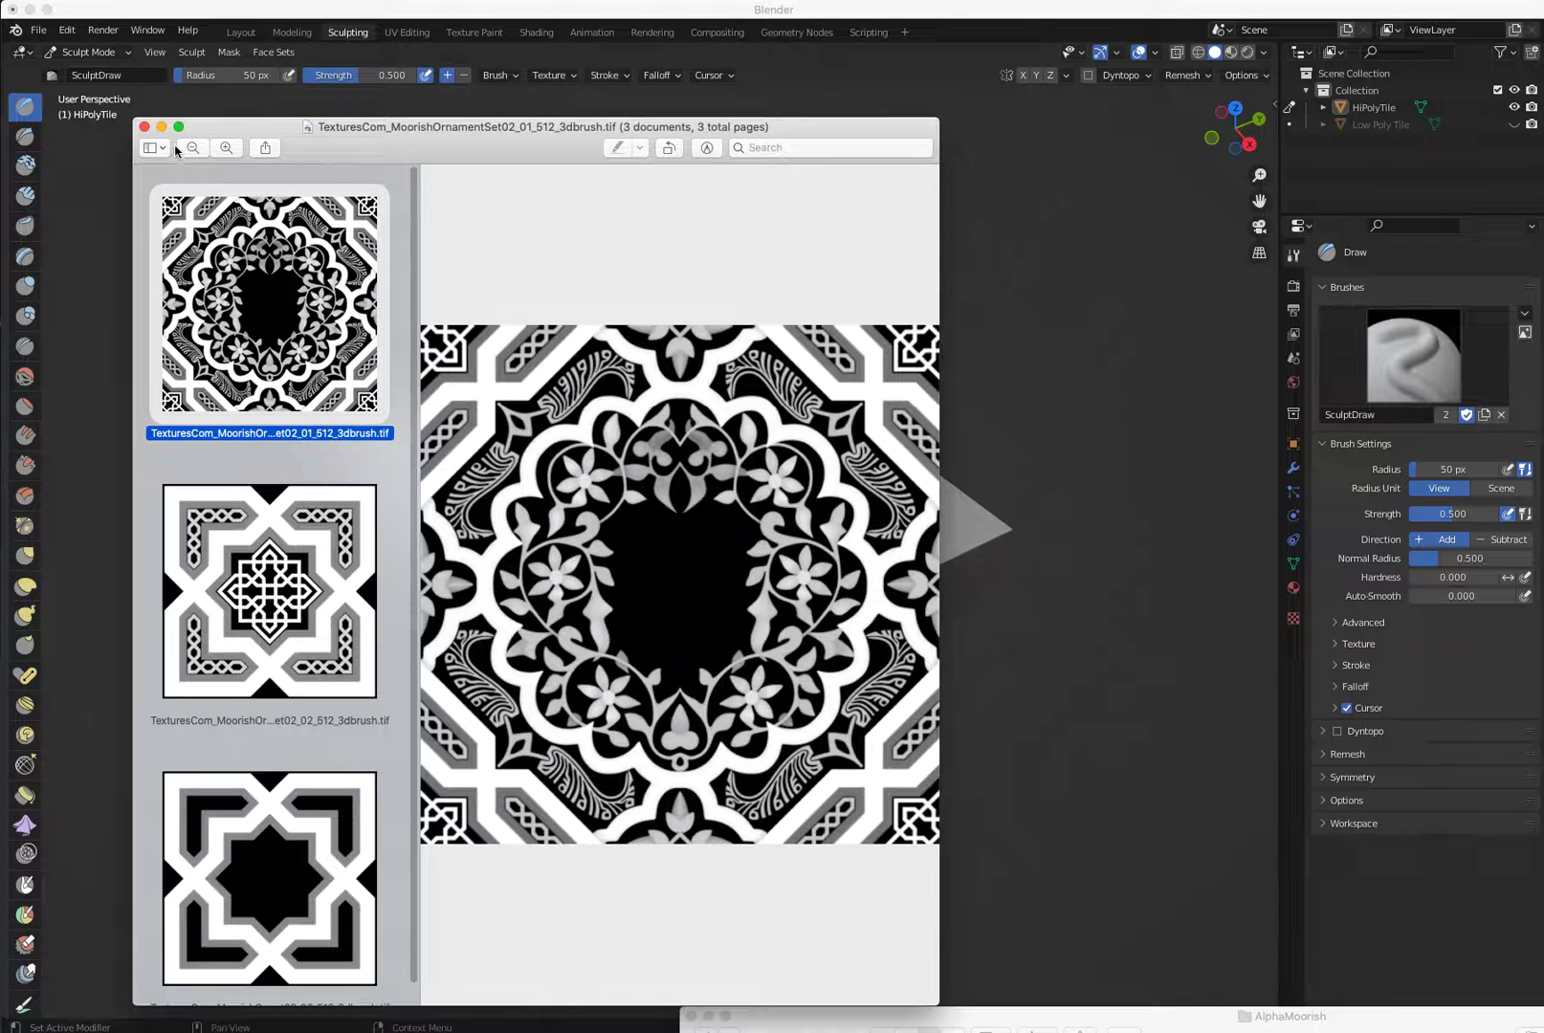
Remesh HiPolyTile with a voxel size of 0.01 m.
{"action": "left_click", "coordinate": [144, 127]}
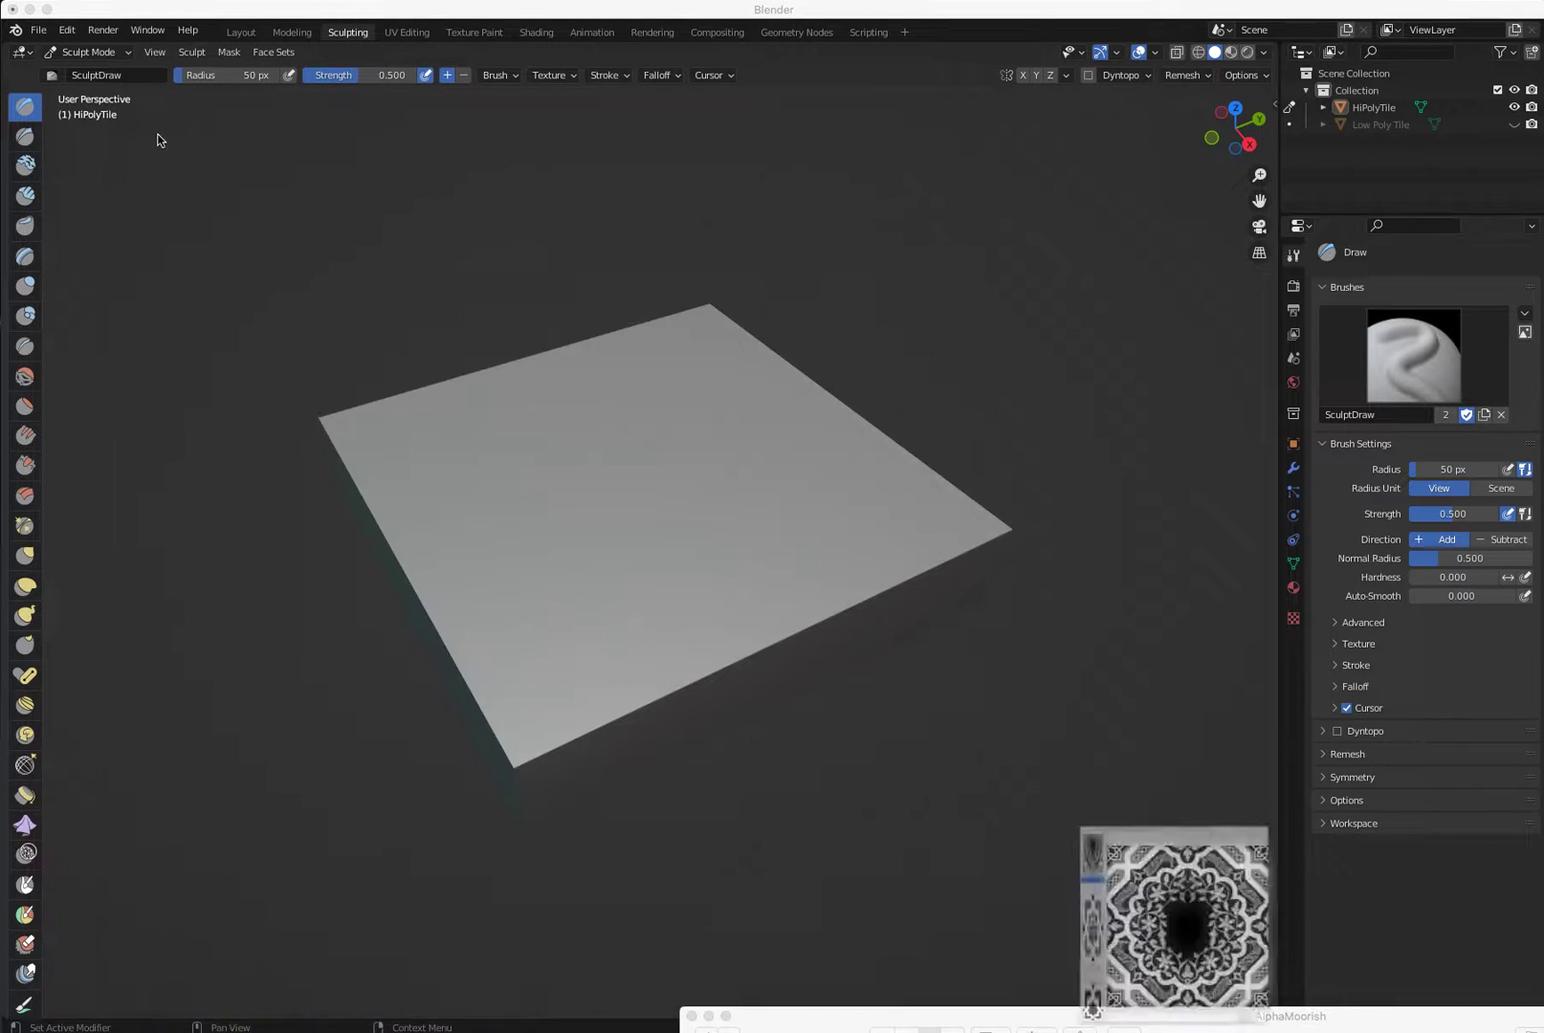
{"action": "left_click", "coordinate": [1184, 78]}
{"action": "left_click", "coordinate": [1216, 108]}
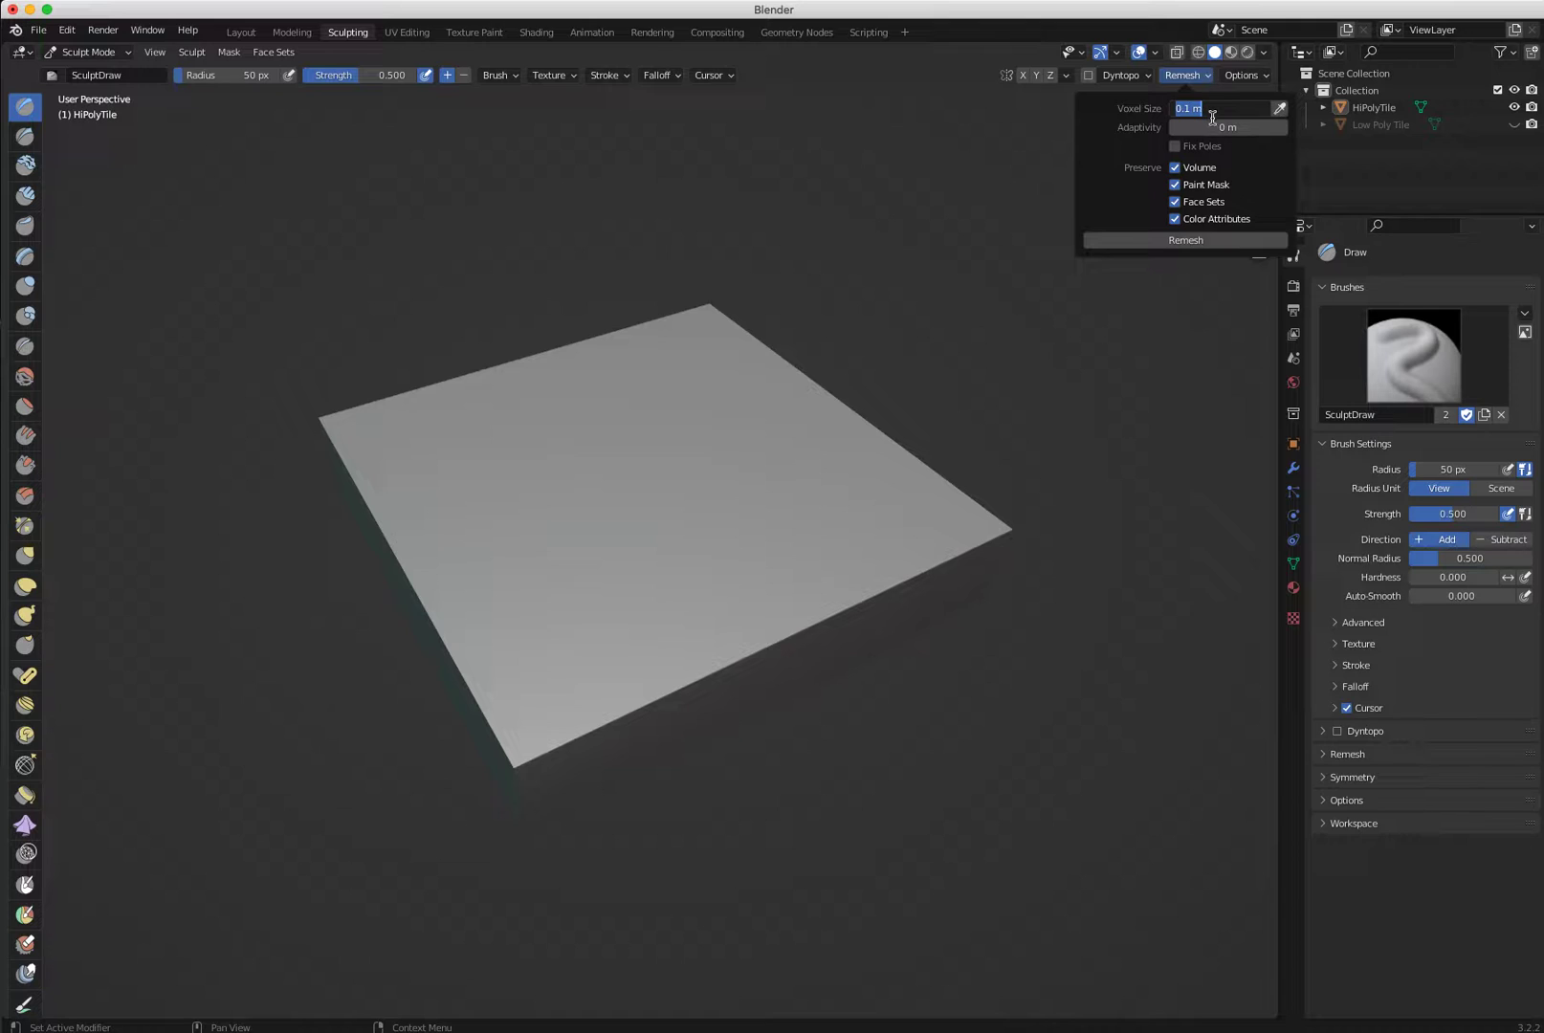
{"action": "type", "text": "0.01"}
{"action": "left_click", "coordinate": [1179, 242]}
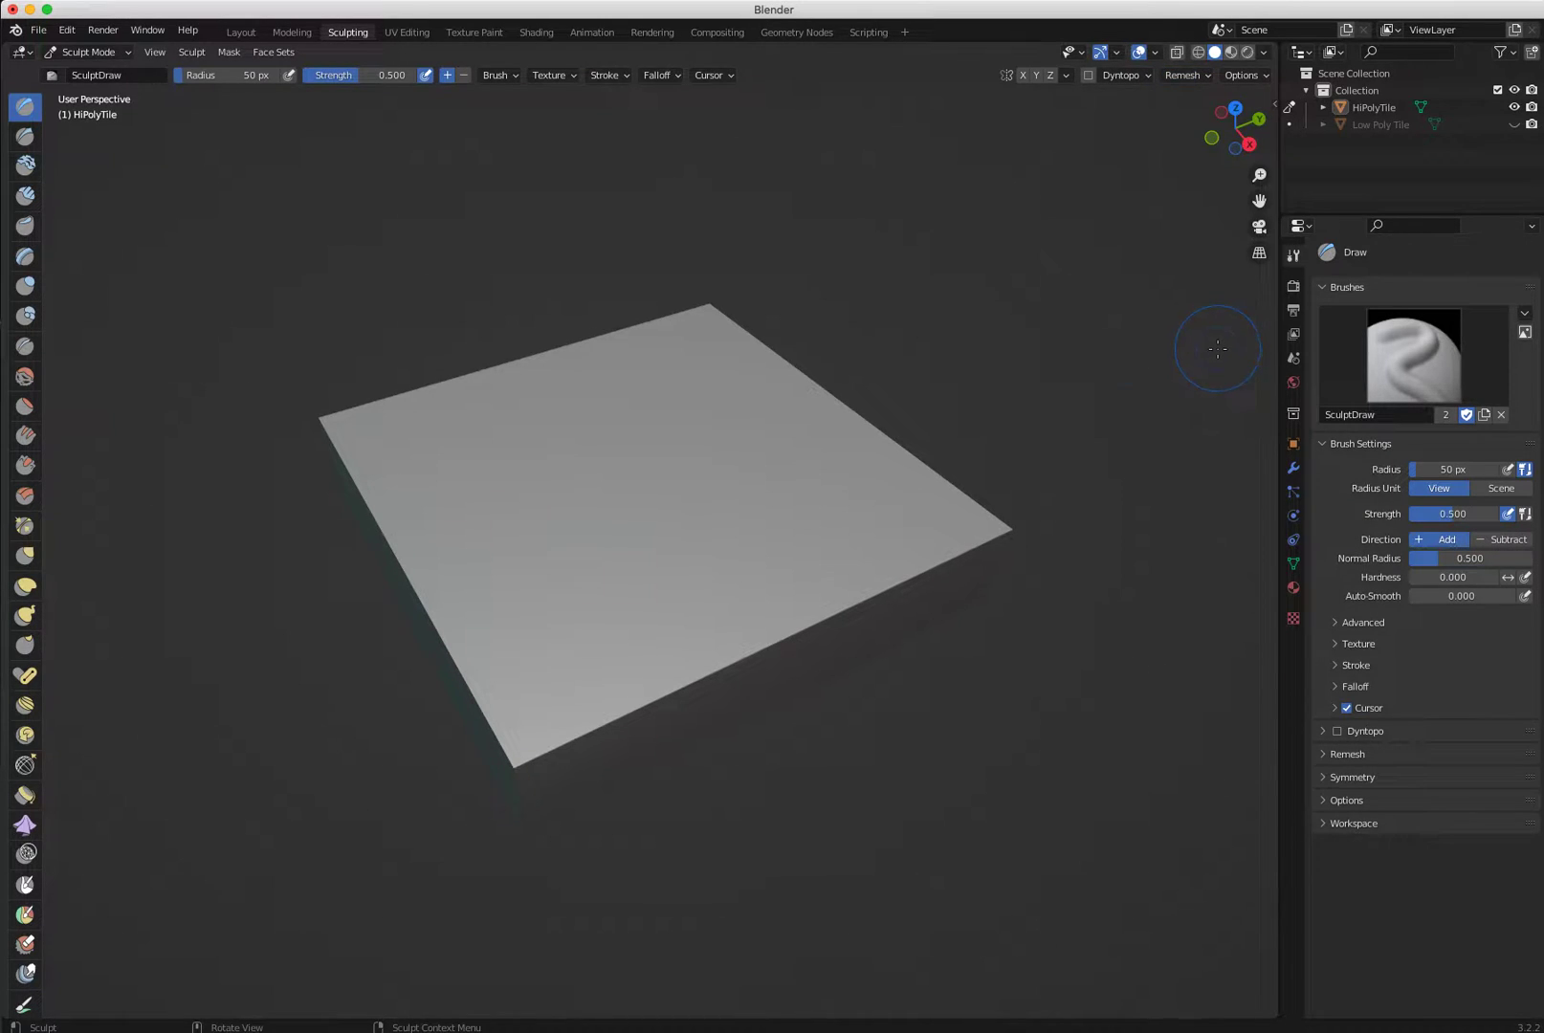
Check the 242,408-vertex mesh density in Edit Mode and return to Layout.
{"action": "left_click", "coordinate": [91, 52]}
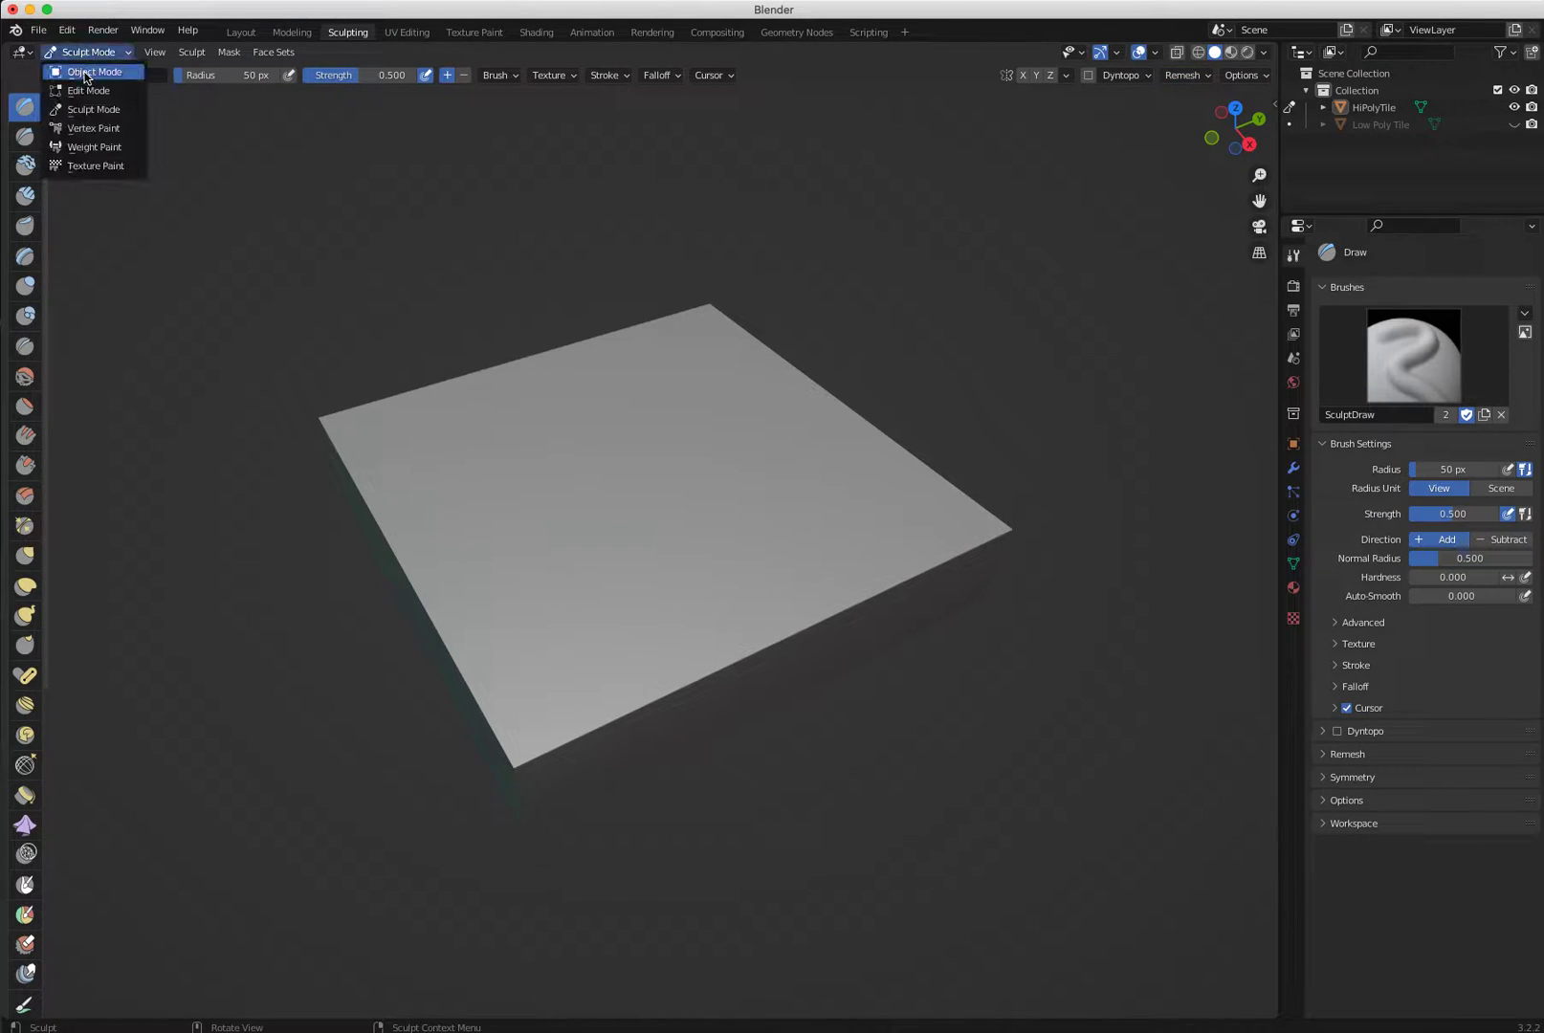
{"action": "left_click", "coordinate": [87, 91]}
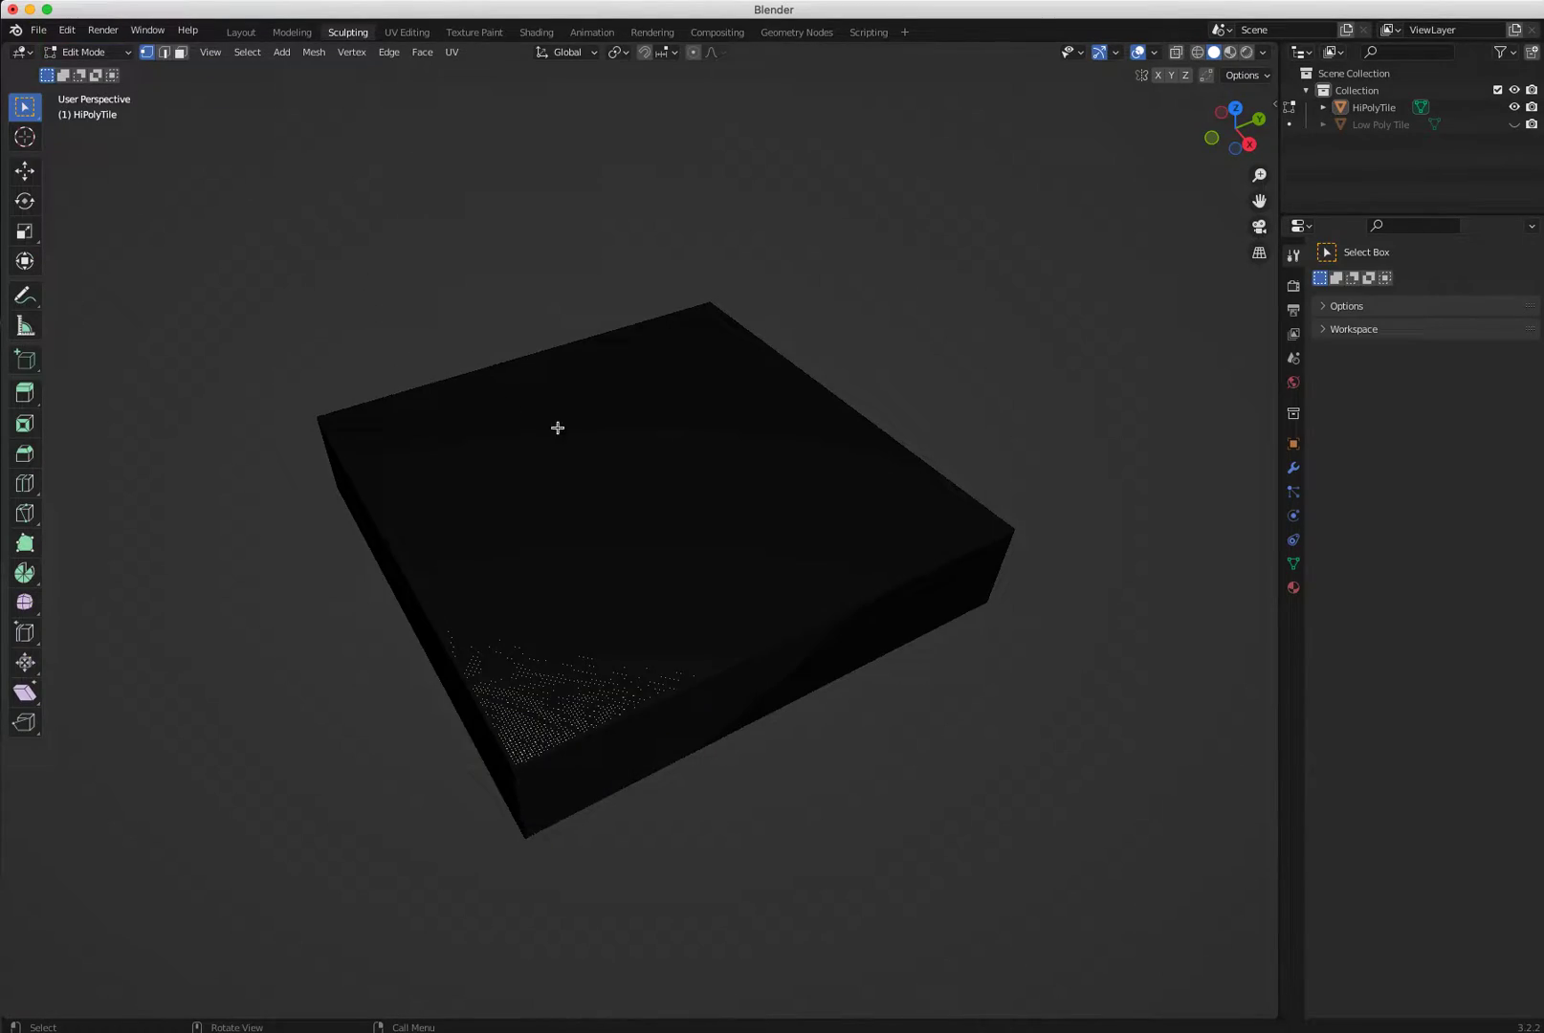
{"action": "scroll", "coordinate": [662, 540], "scroll_direction": "up", "scroll_amount": 8}
{"action": "scroll", "coordinate": [485, 402], "scroll_direction": "down", "scroll_amount": 8}
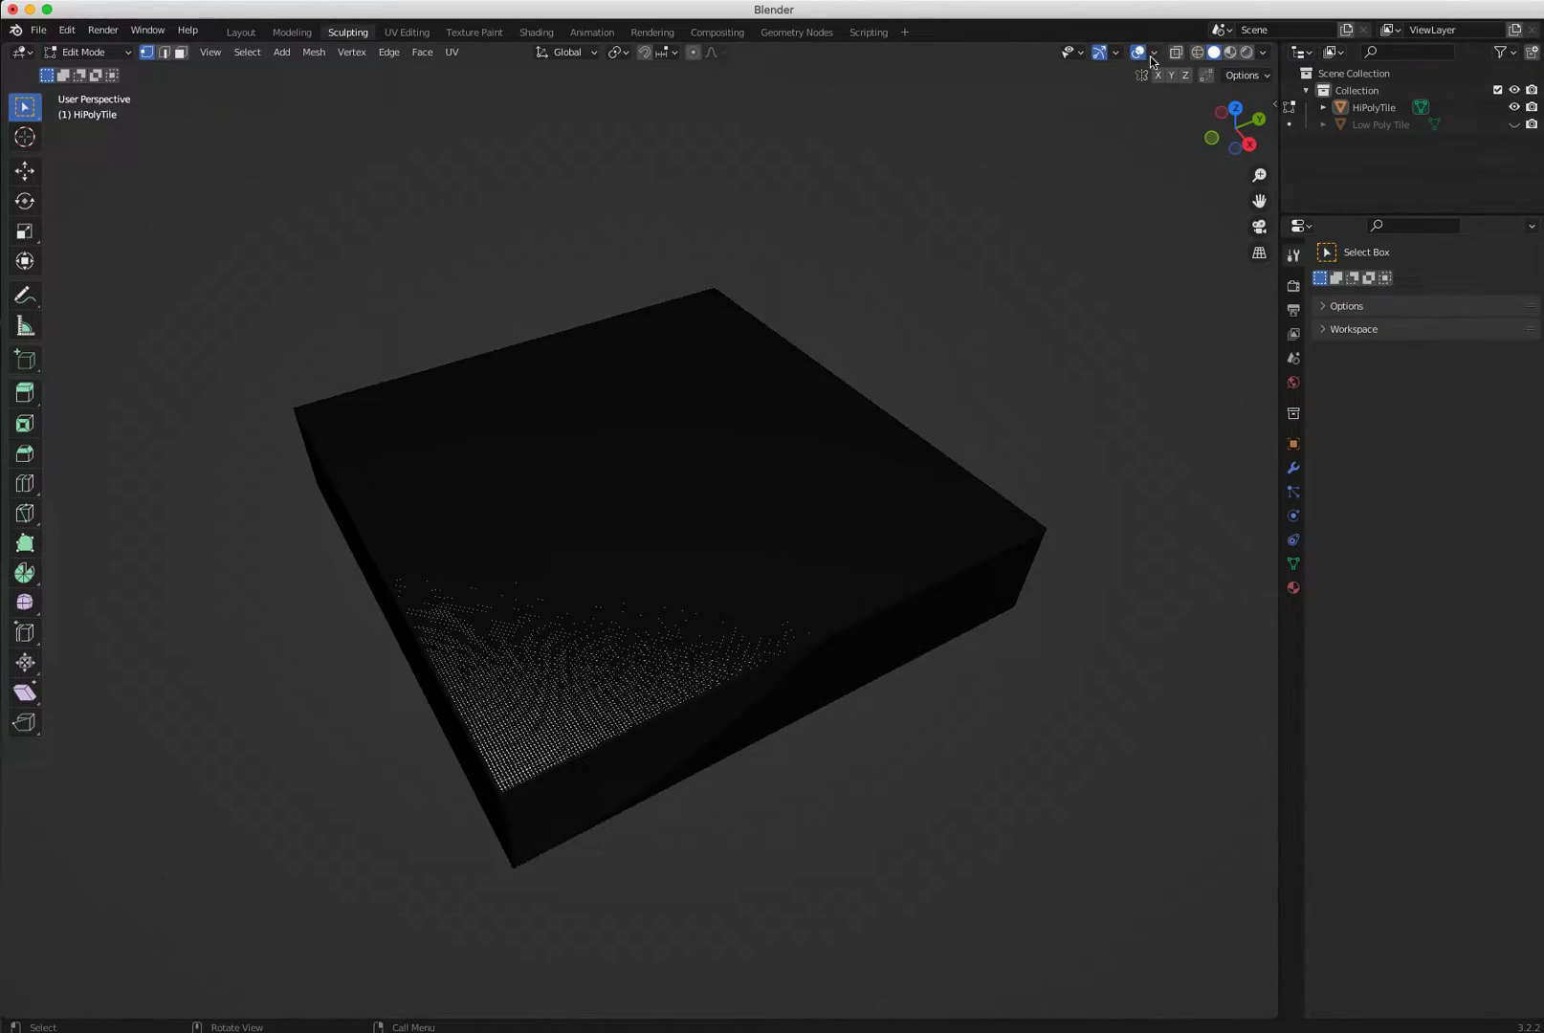
{"action": "left_click", "coordinate": [240, 33]}
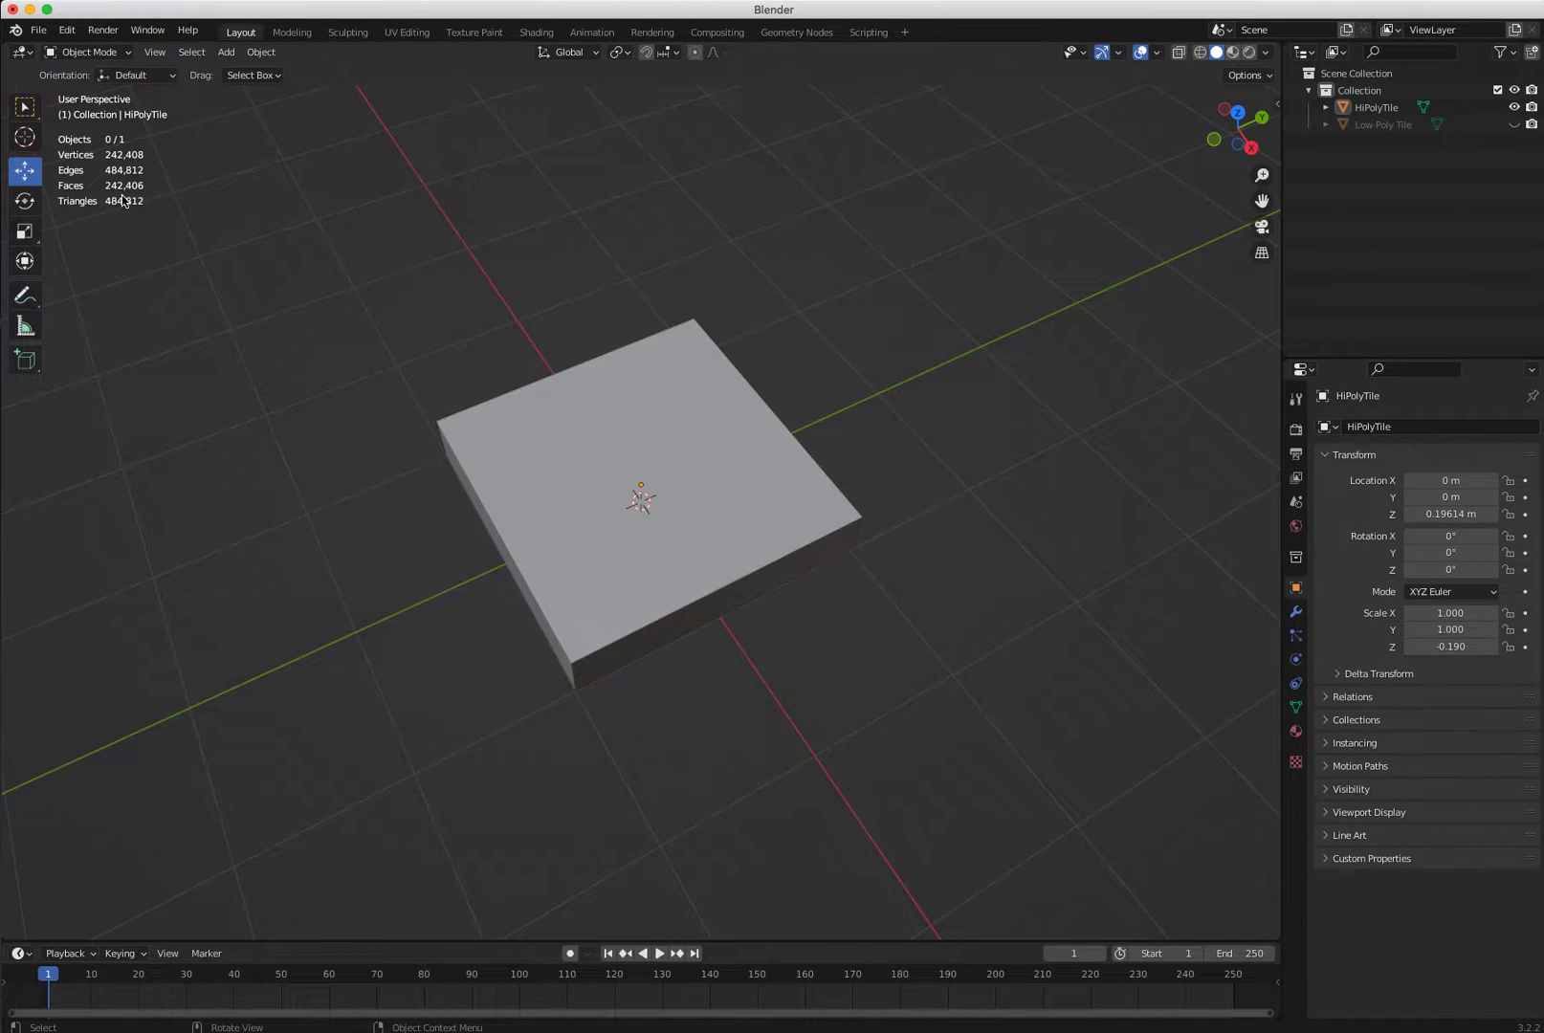
Return to Sculpting and frame the remeshed HiPolyTile slab from the front.
{"action": "left_click", "coordinate": [346, 32]}
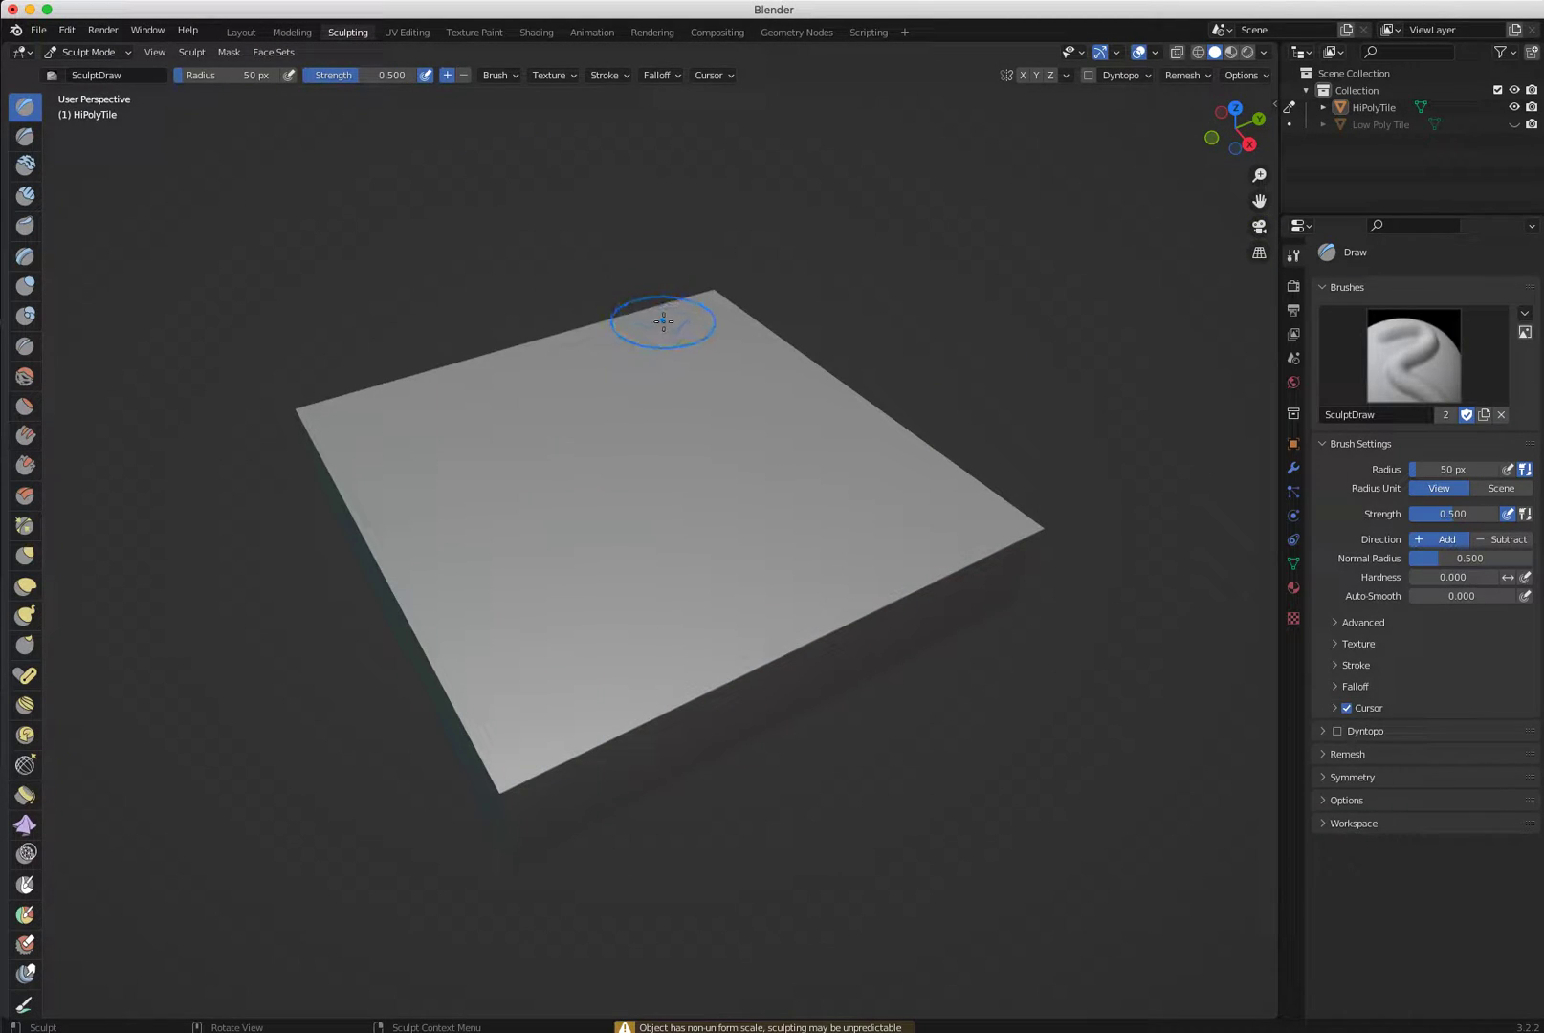
{"action": "scroll", "coordinate": [674, 329], "scroll_direction": "down", "scroll_amount": 4}
{"action": "mouse_move", "coordinate": [711, 357]}
{"action": "middle_mouse_down"}
{"action": "mouse_move", "coordinate": [716, 282]}
{"action": "mouse_move", "coordinate": [709, 363]}
{"action": "middle_mouse_up"}
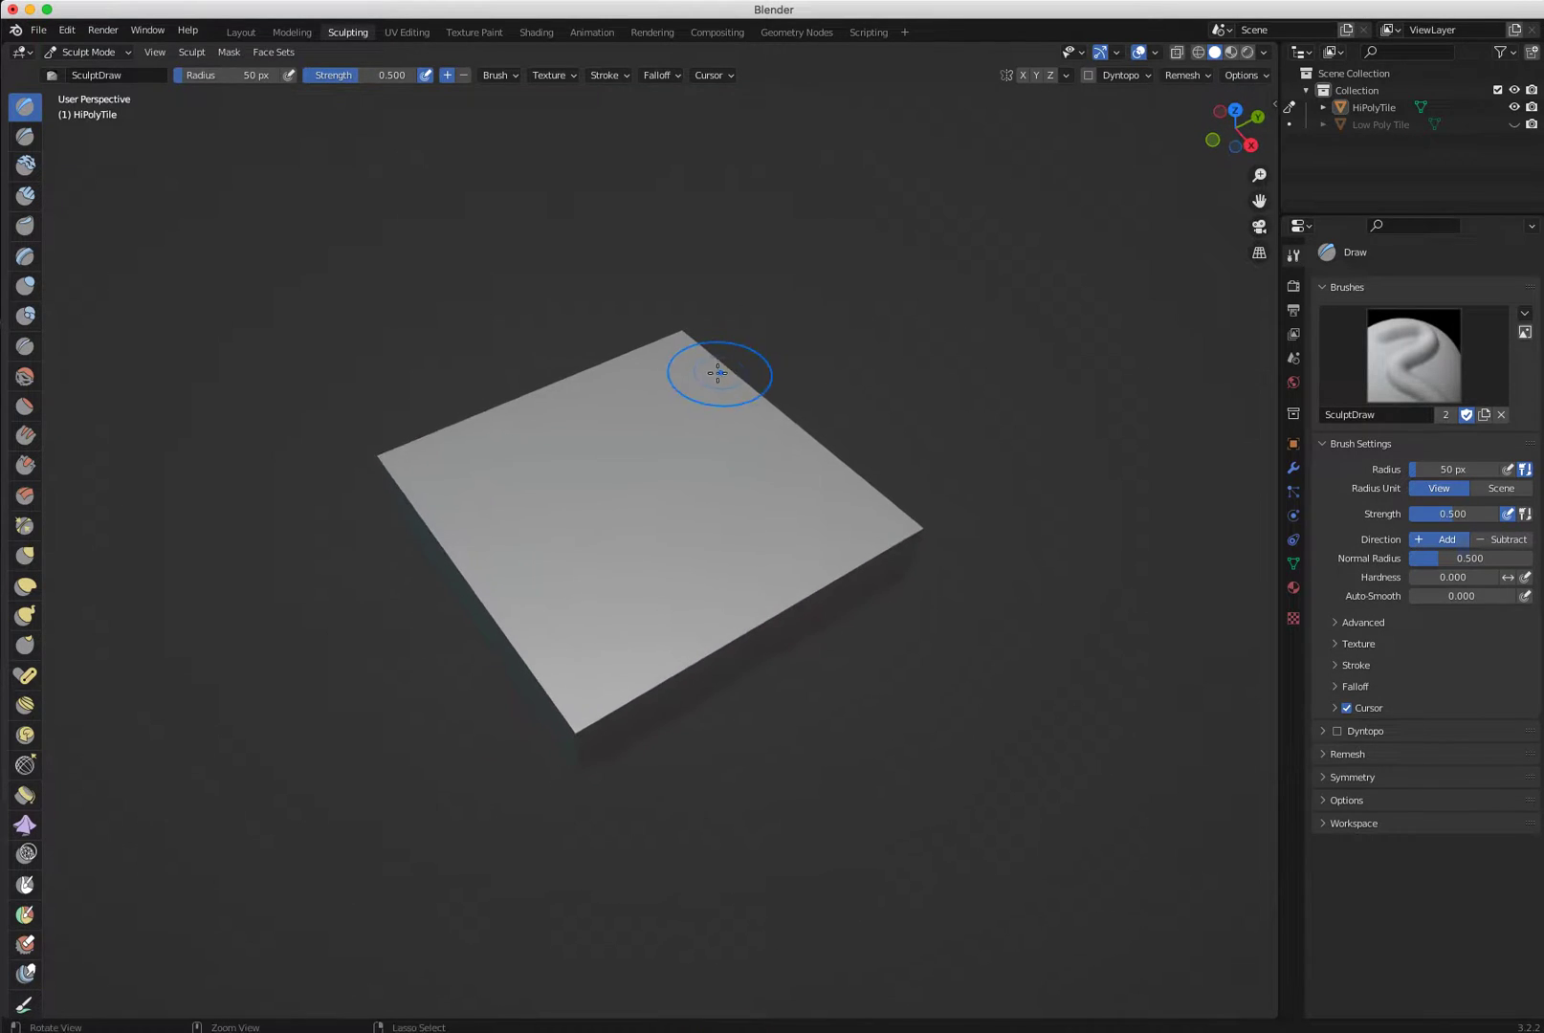
{"action": "scroll", "coordinate": [717, 372], "scroll_direction": "up", "scroll_amount": 3}
{"action": "scroll", "coordinate": [602, 321], "scroll_direction": "down", "scroll_amount": 3}
{"action": "mouse_move", "coordinate": [689, 372]}
{"action": "middle_mouse_down"}
{"action": "mouse_move", "coordinate": [624, 434]}
{"action": "mouse_move", "coordinate": [629, 365]}
{"action": "mouse_move", "coordinate": [665, 437]}
{"action": "mouse_move", "coordinate": [586, 399]}
{"action": "mouse_move", "coordinate": [583, 363]}
{"action": "mouse_move", "coordinate": [576, 428]}
{"action": "mouse_move", "coordinate": [620, 372]}
{"action": "mouse_move", "coordinate": [579, 410]}
{"action": "middle_mouse_up"}
{"action": "scroll", "coordinate": [613, 403], "scroll_direction": "up", "scroll_amount": 2}
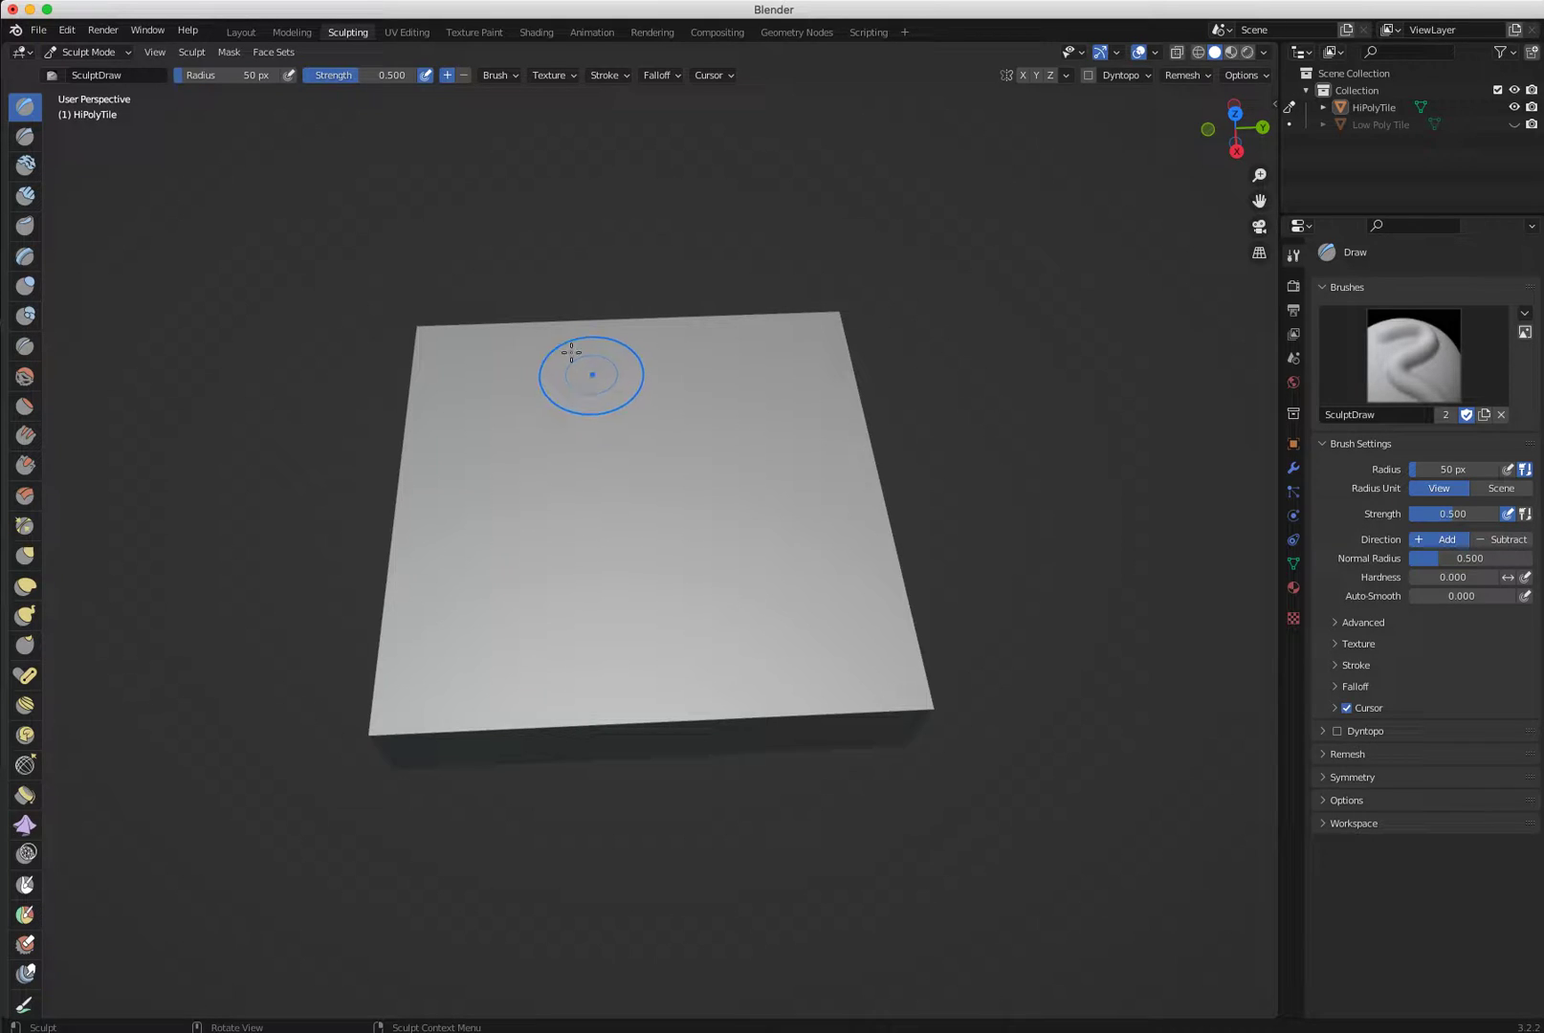
Turn on Cavity and Shadow in the viewport shading options.
{"action": "left_click", "coordinate": [103, 75]}
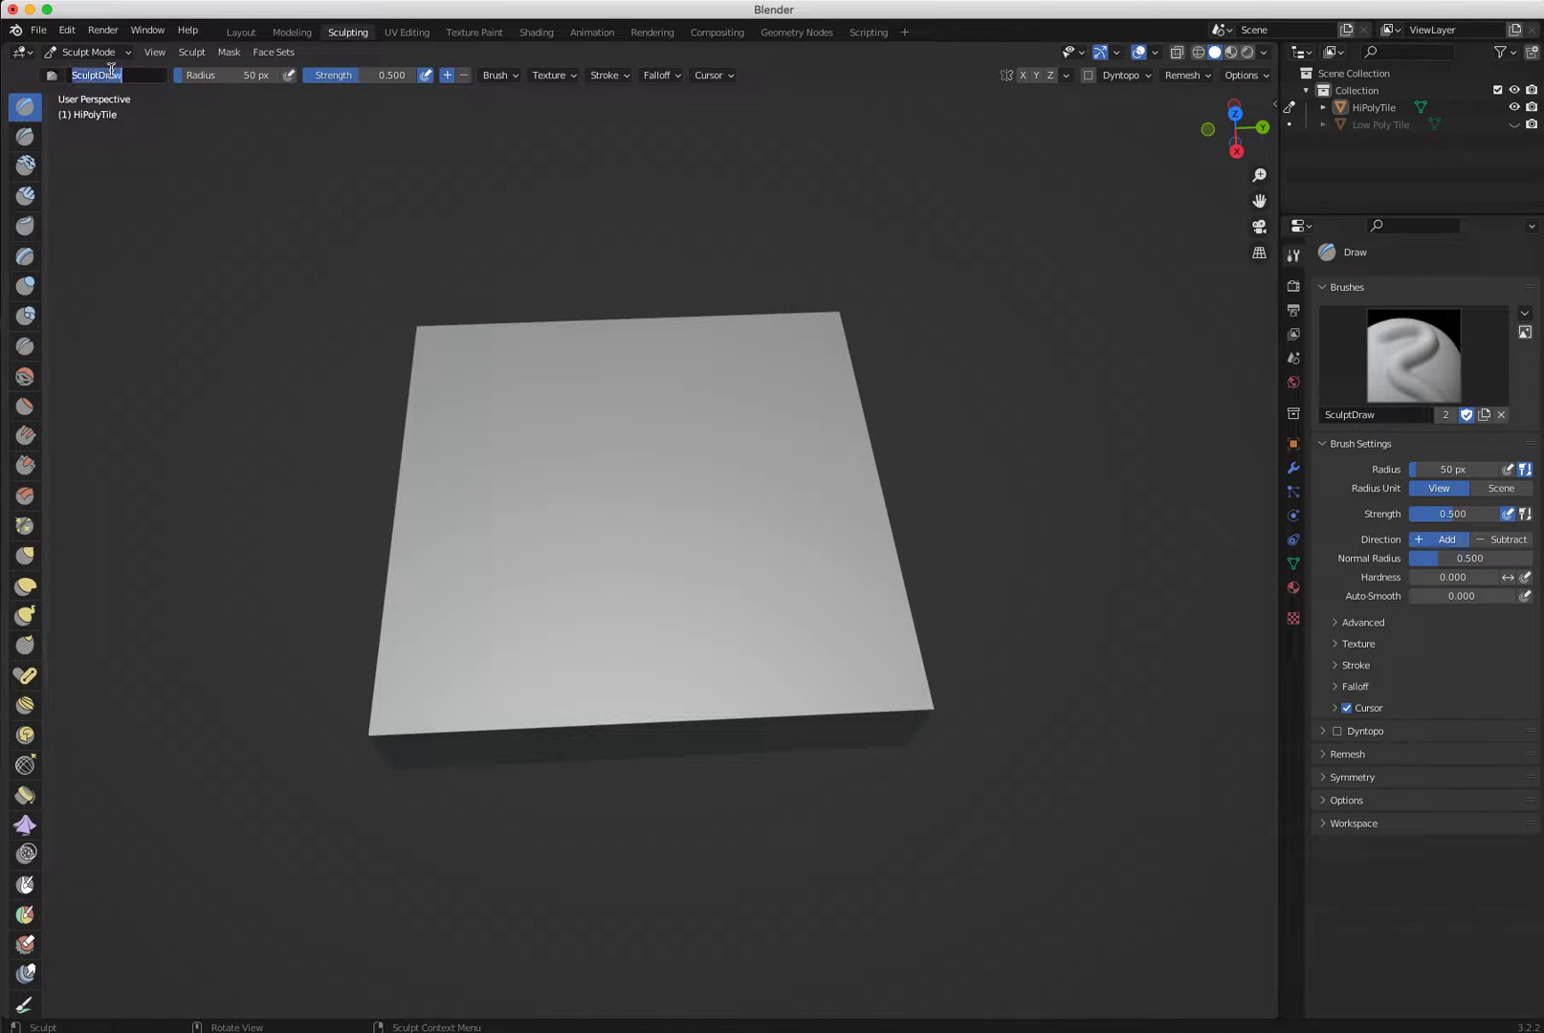
{"action": "left_click", "coordinate": [340, 165]}
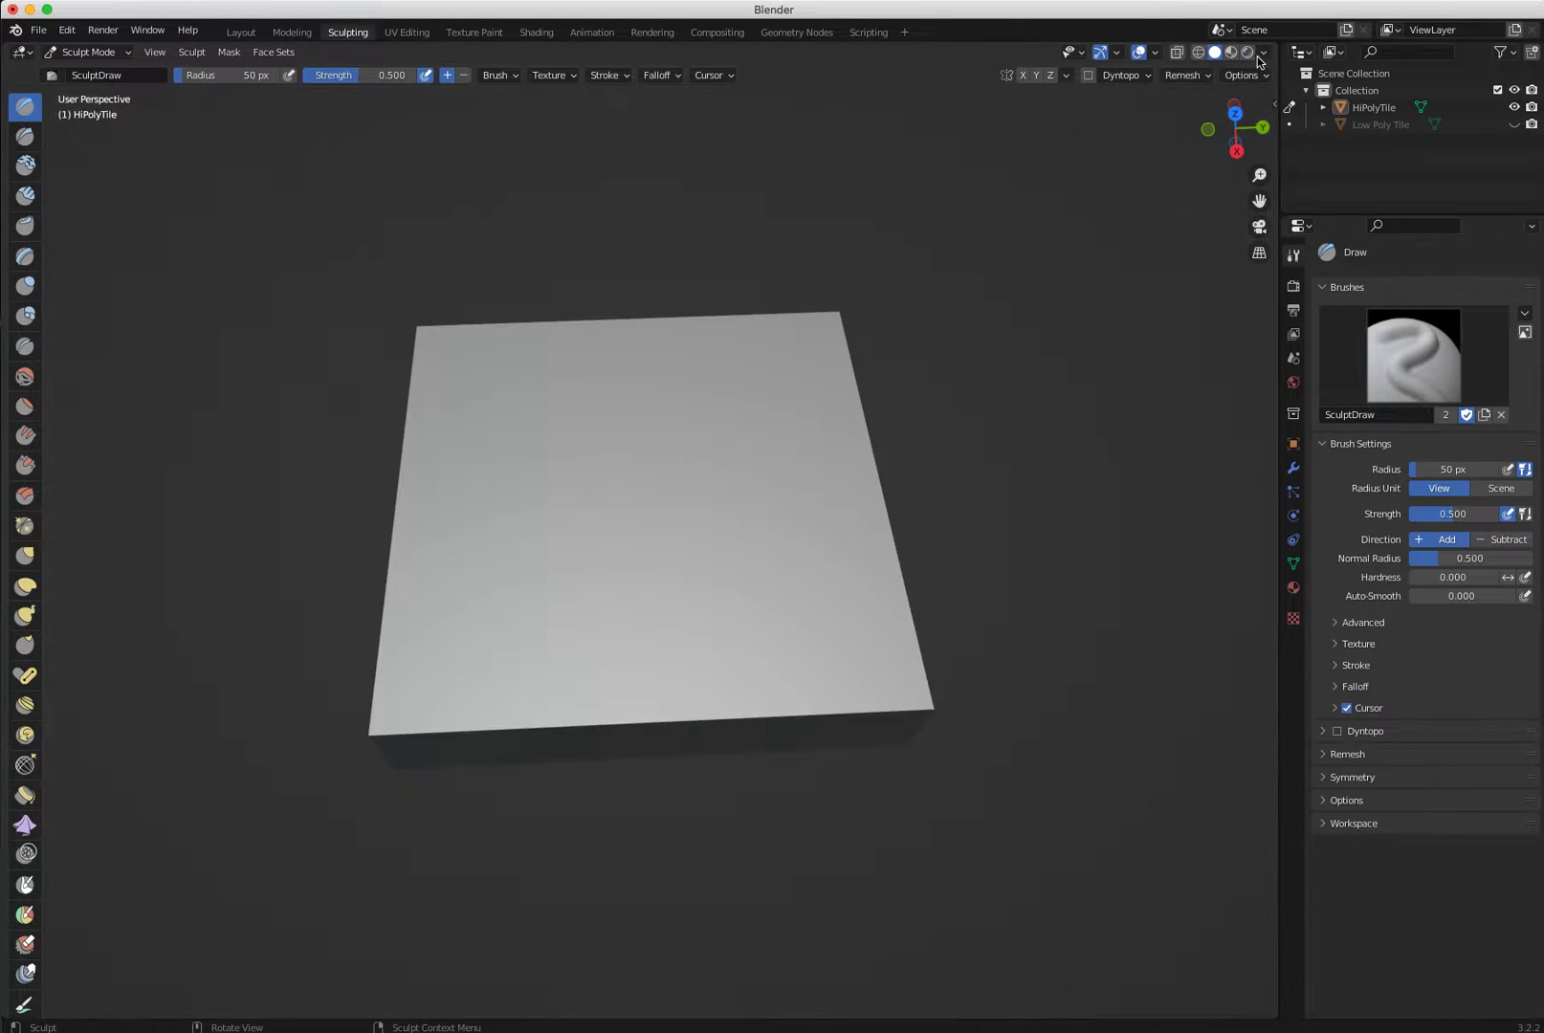
{"action": "left_click", "coordinate": [1264, 52]}
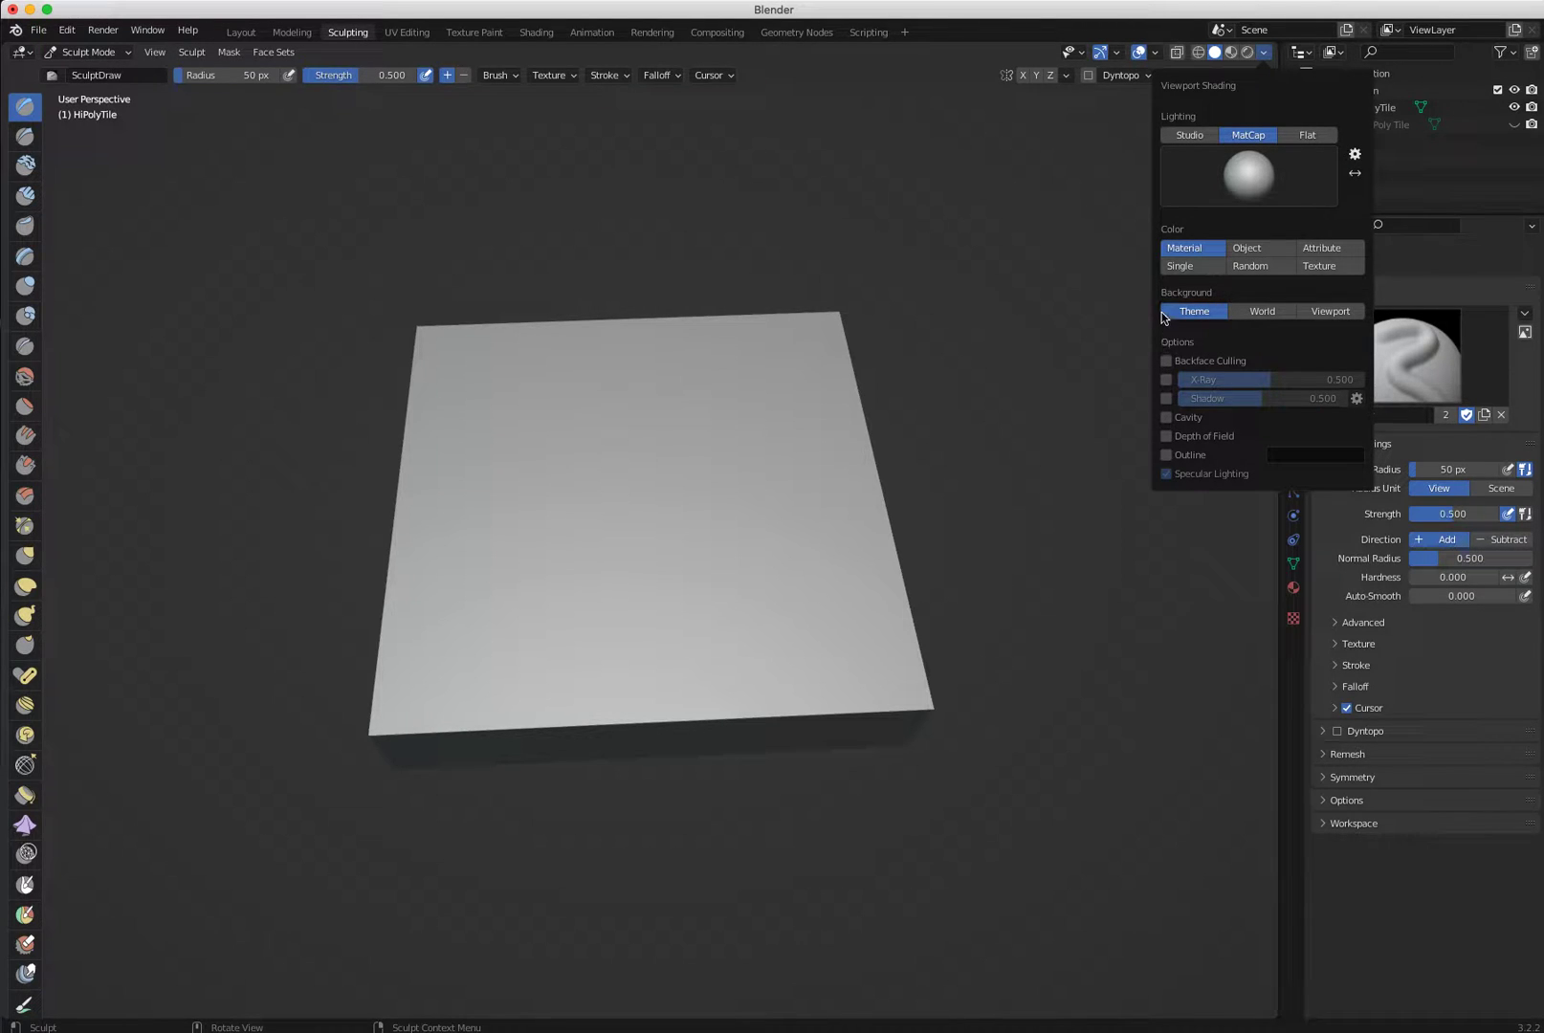
{"action": "left_click", "coordinate": [1263, 54]}
{"action": "left_click", "coordinate": [1168, 420]}
{"action": "left_click", "coordinate": [1167, 400]}
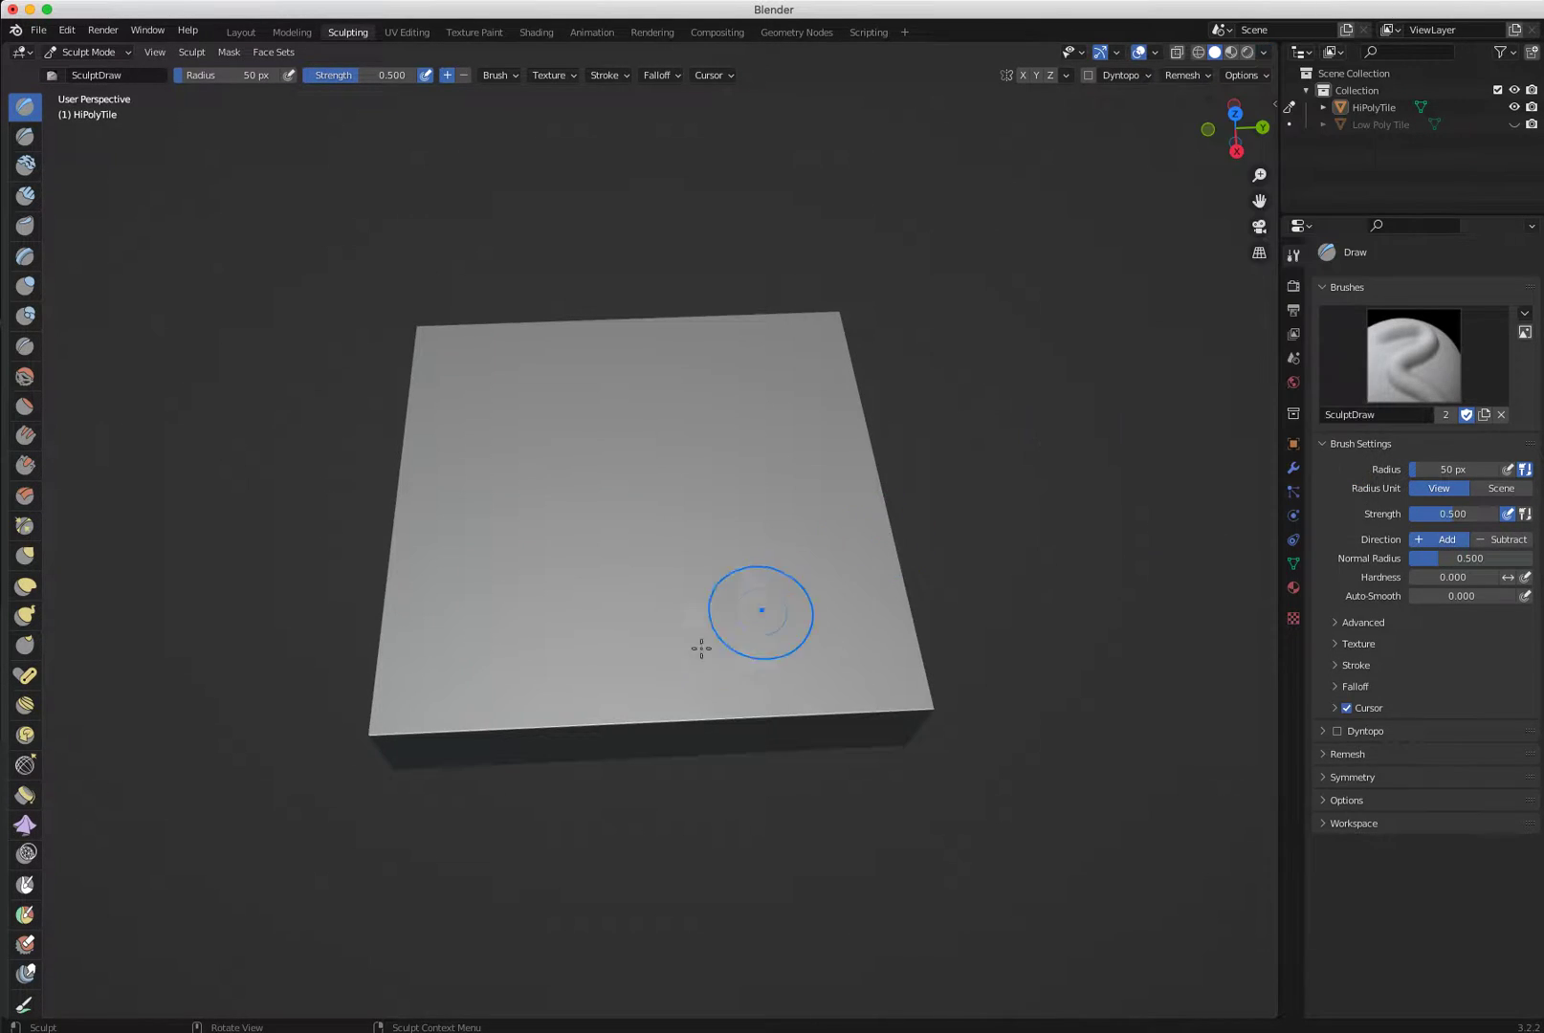
{"action": "mouse_move", "coordinate": [699, 647]}
{"action": "middle_mouse_down"}
{"action": "mouse_move", "coordinate": [706, 620]}
{"action": "mouse_move", "coordinate": [746, 593]}
{"action": "middle_mouse_up"}
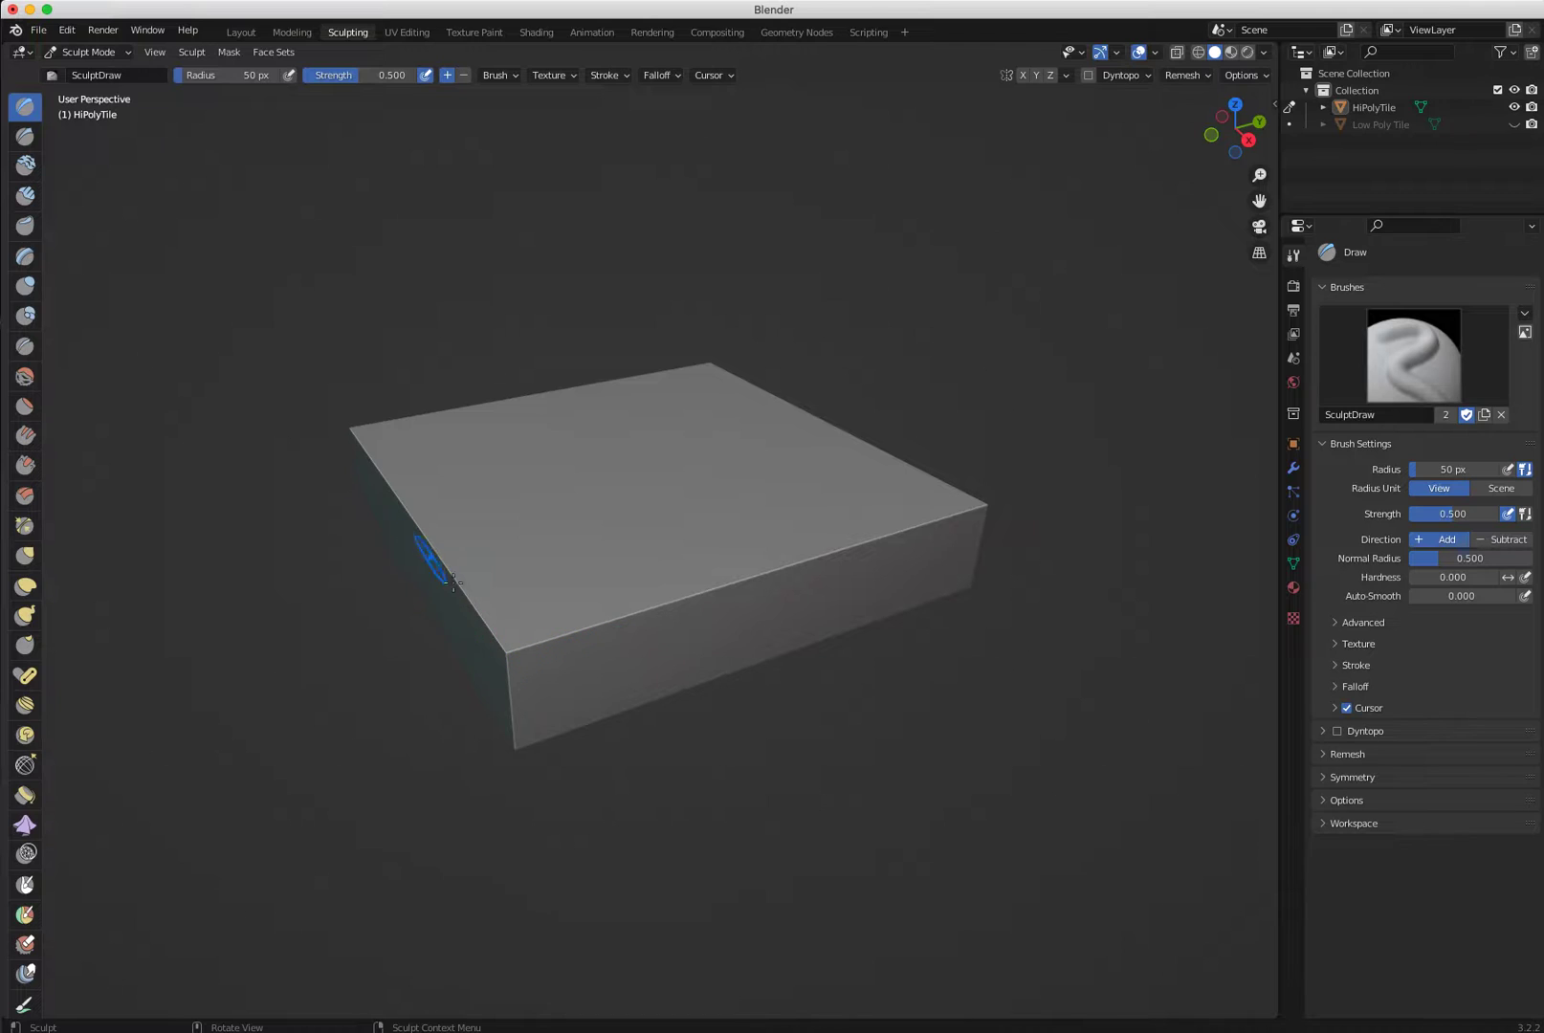
{"action": "mouse_move", "coordinate": [612, 636]}
{"action": "middle_mouse_down"}
{"action": "mouse_move", "coordinate": [705, 592]}
{"action": "mouse_move", "coordinate": [550, 698]}
{"action": "mouse_move", "coordinate": [564, 687]}
{"action": "middle_mouse_up"}
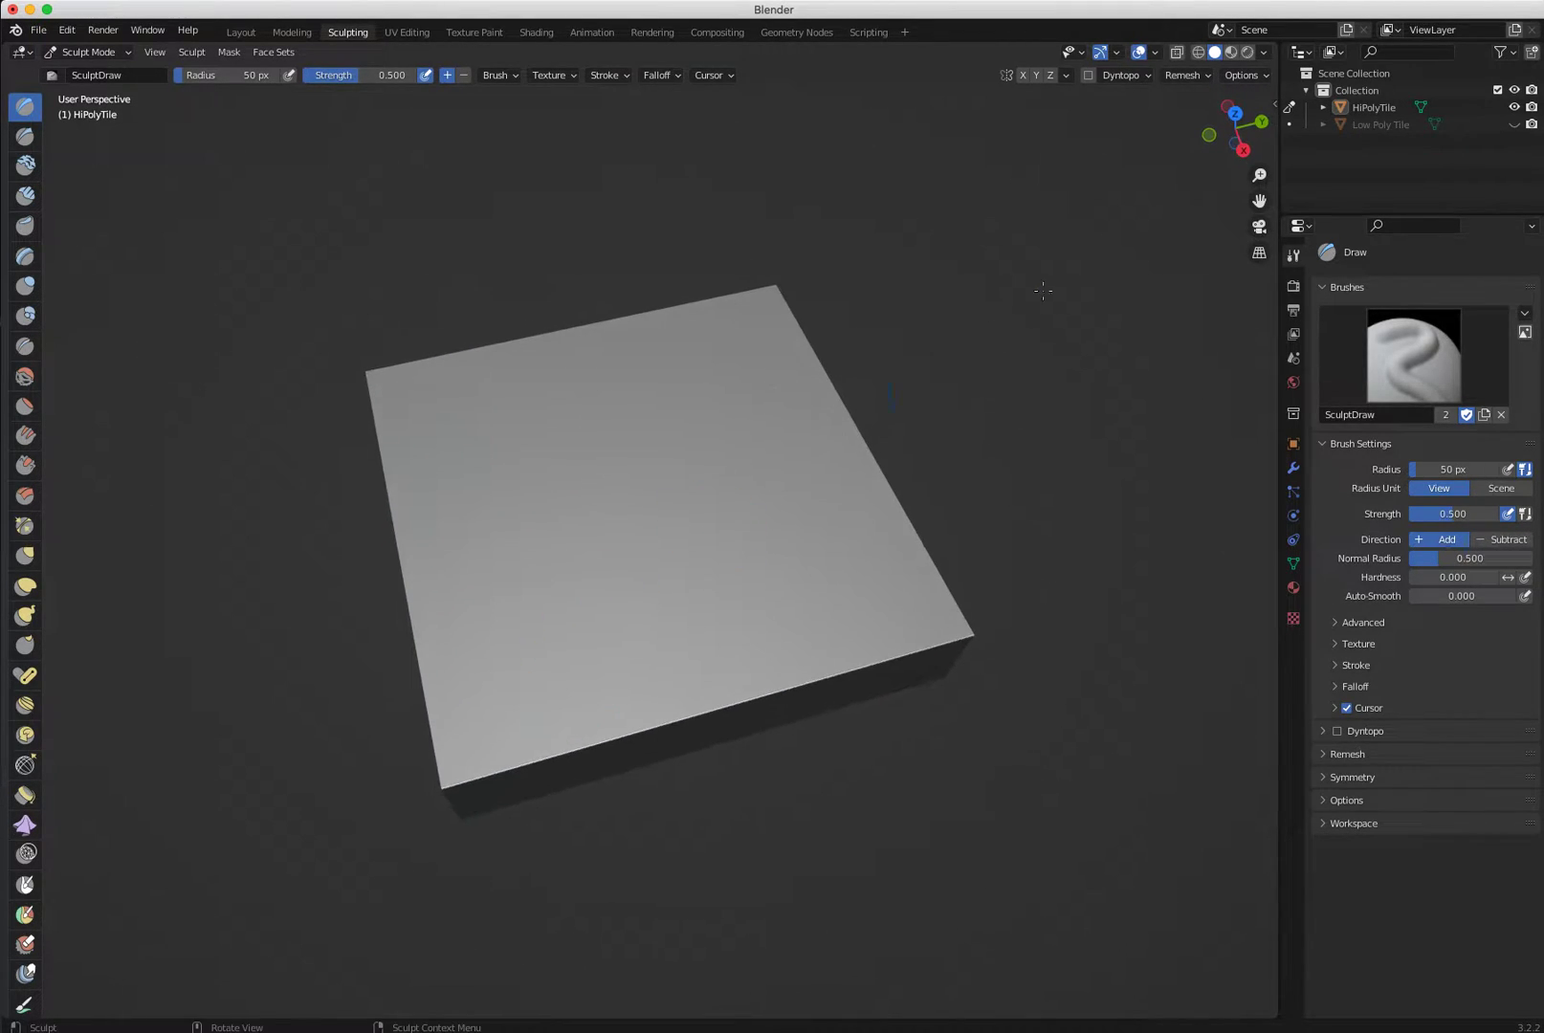
Display the tile with the red matcap.
{"action": "left_click", "coordinate": [1264, 52]}
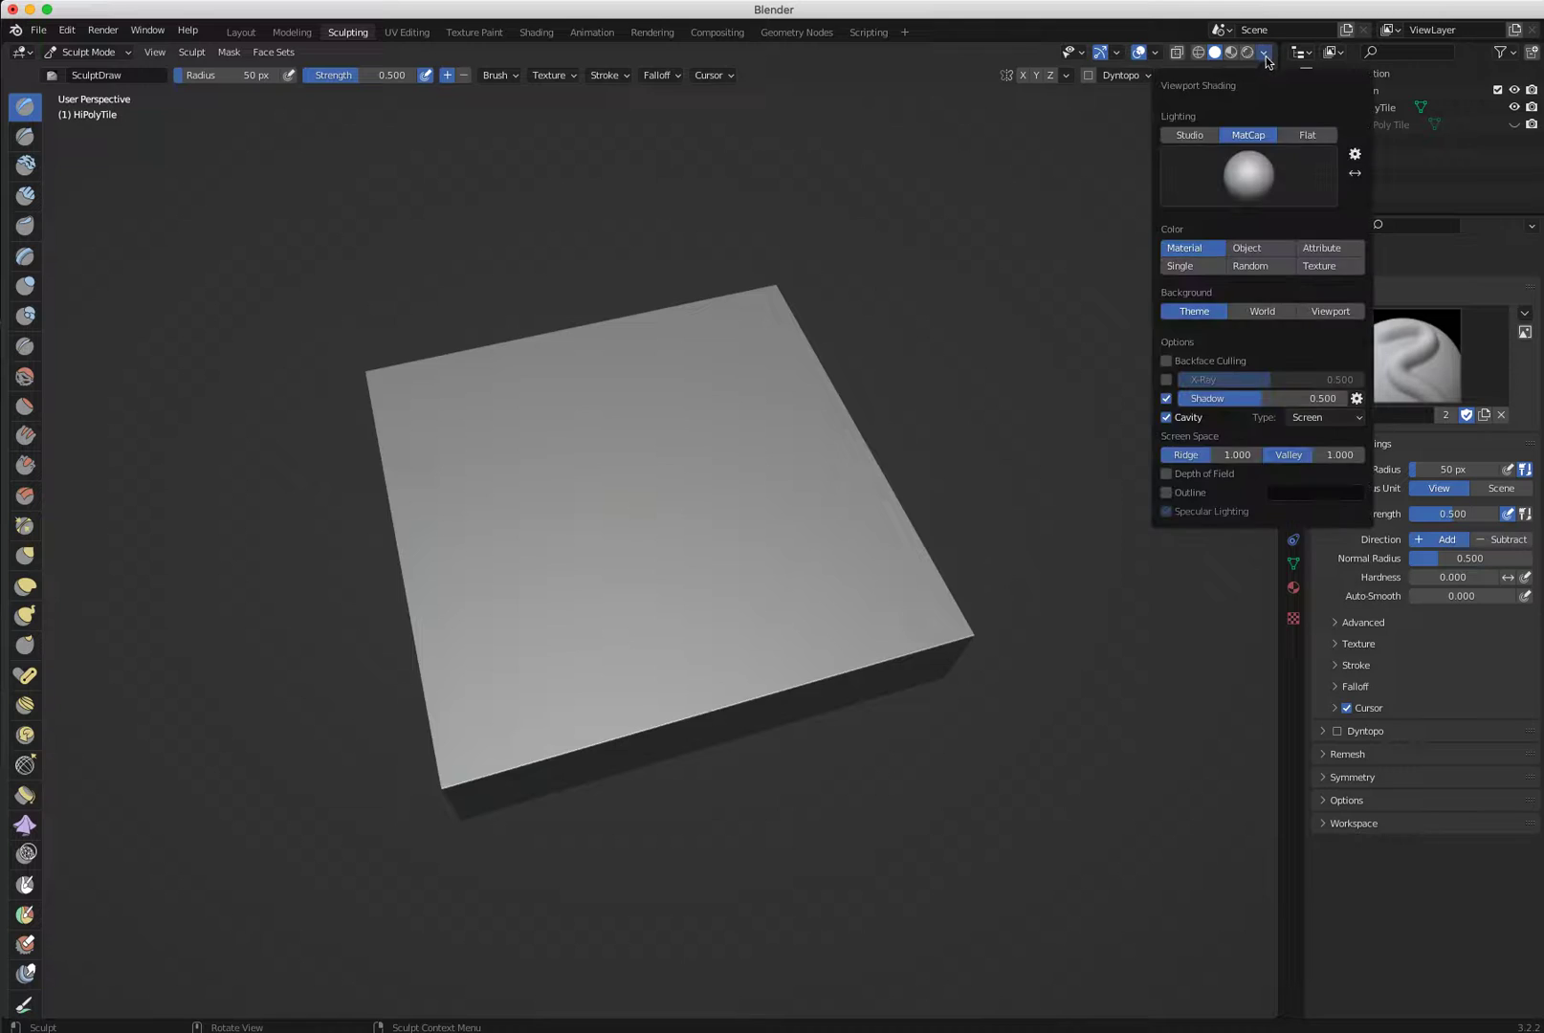
{"action": "left_click", "coordinate": [1247, 184]}
{"action": "left_click", "coordinate": [1254, 170]}
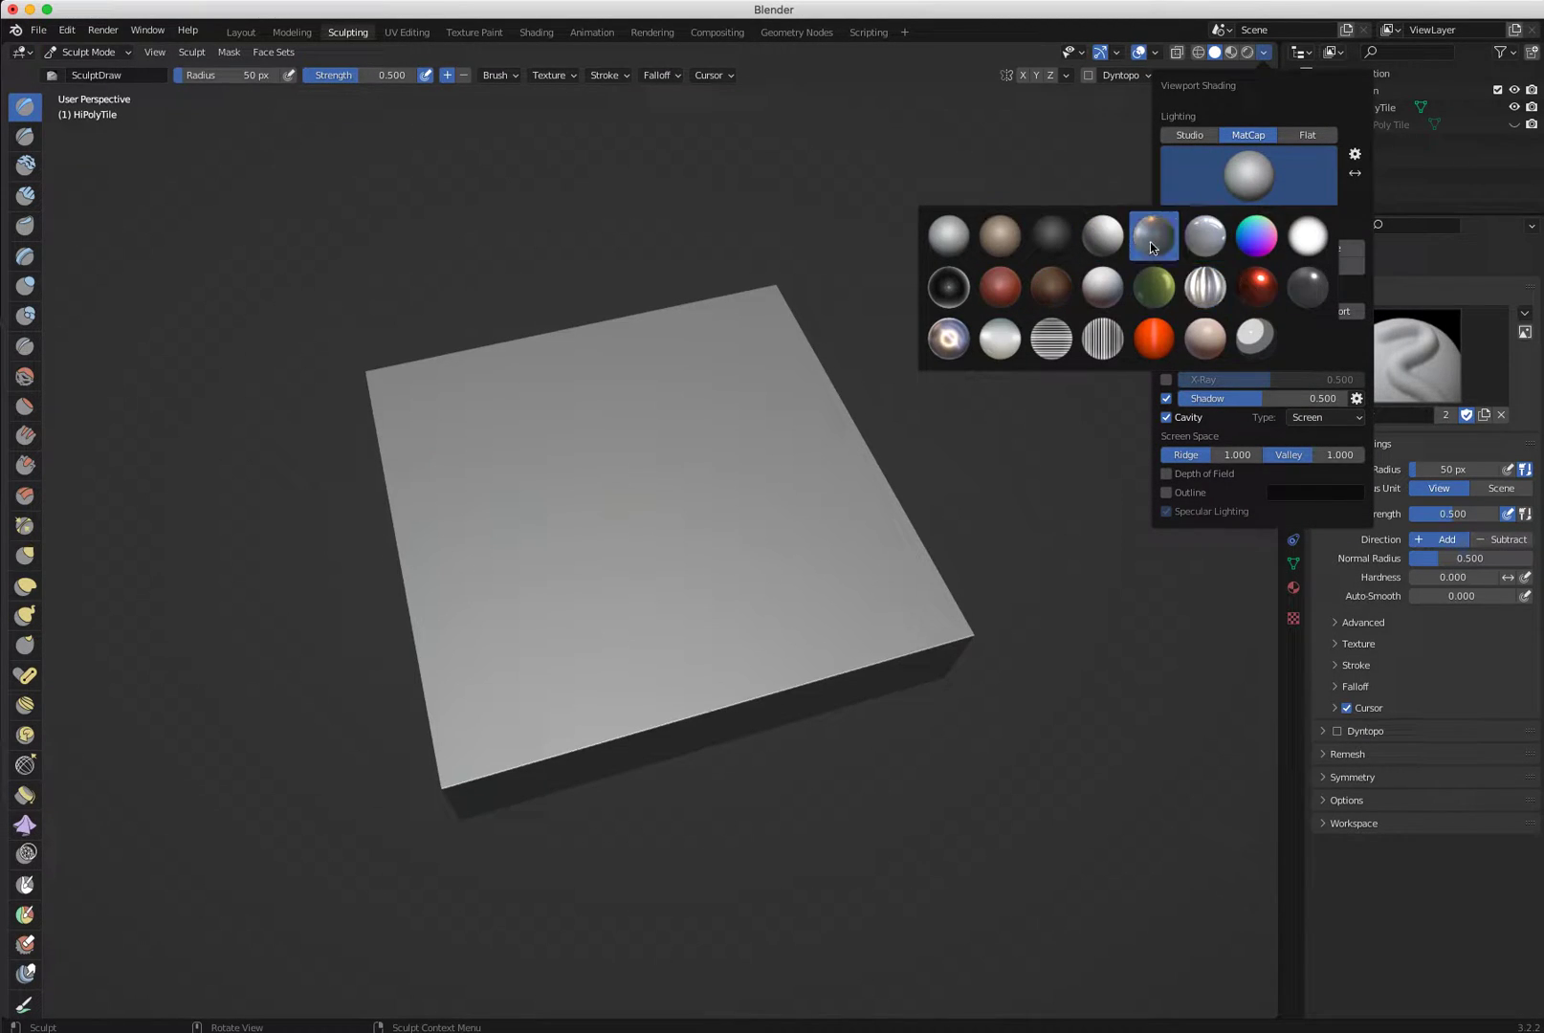
{"action": "left_click", "coordinate": [998, 287]}
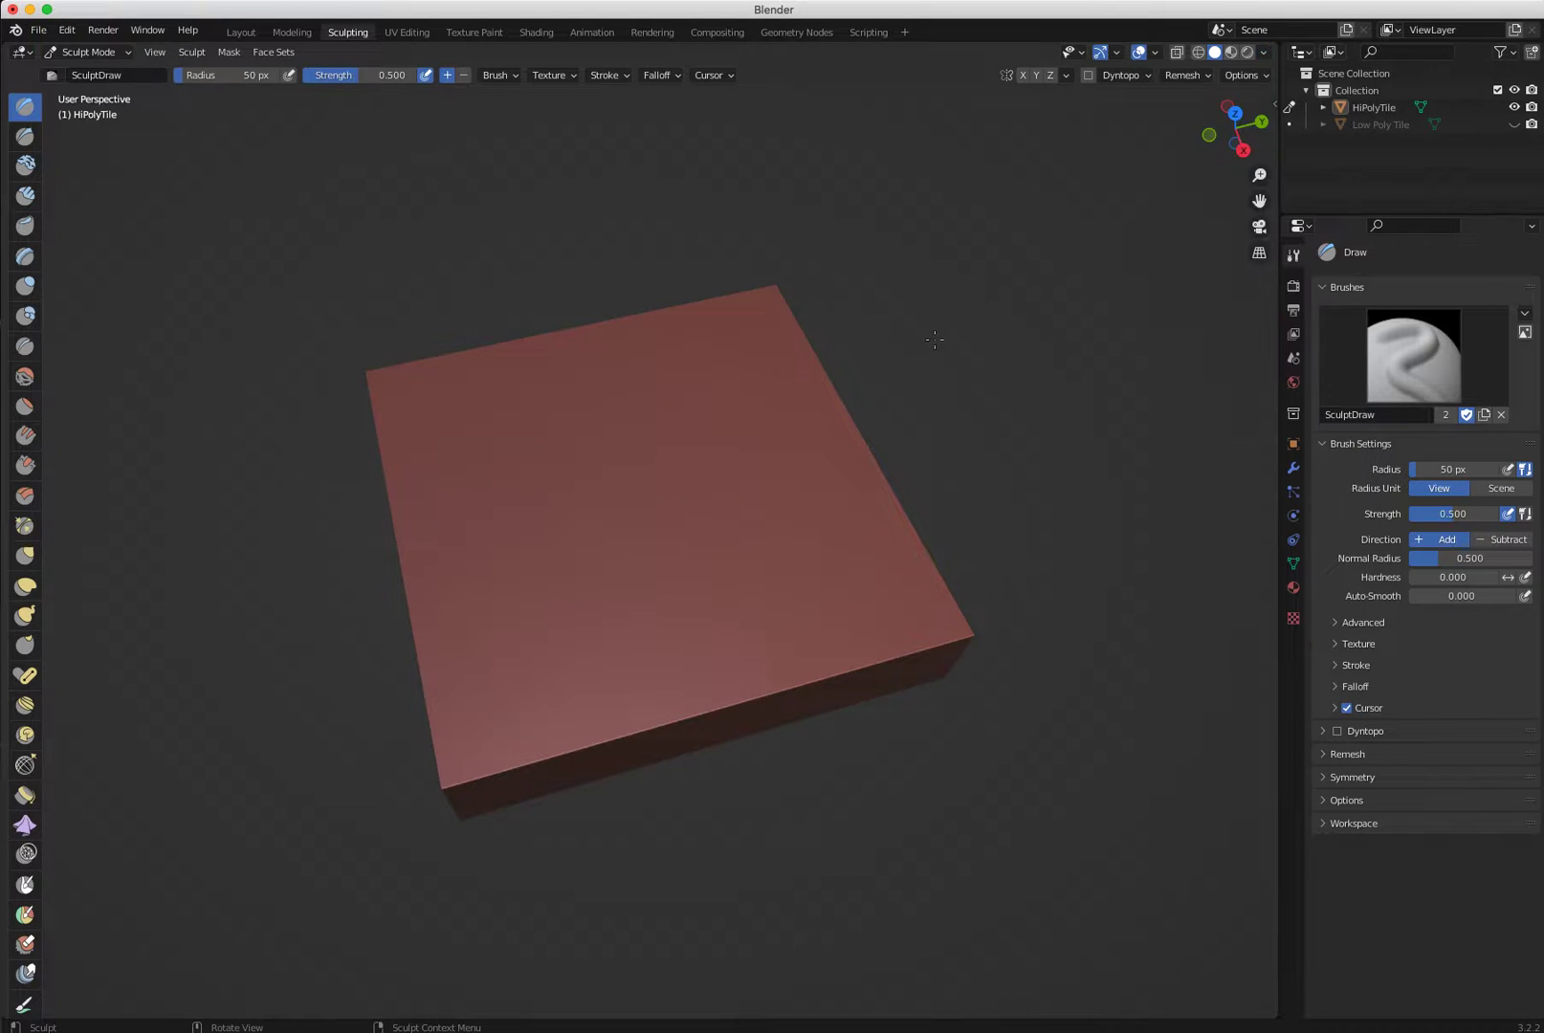
{"action": "mouse_move", "coordinate": [727, 516]}
{"action": "middle_mouse_down"}
{"action": "mouse_move", "coordinate": [723, 402]}
{"action": "mouse_move", "coordinate": [723, 499]}
{"action": "middle_mouse_up"}
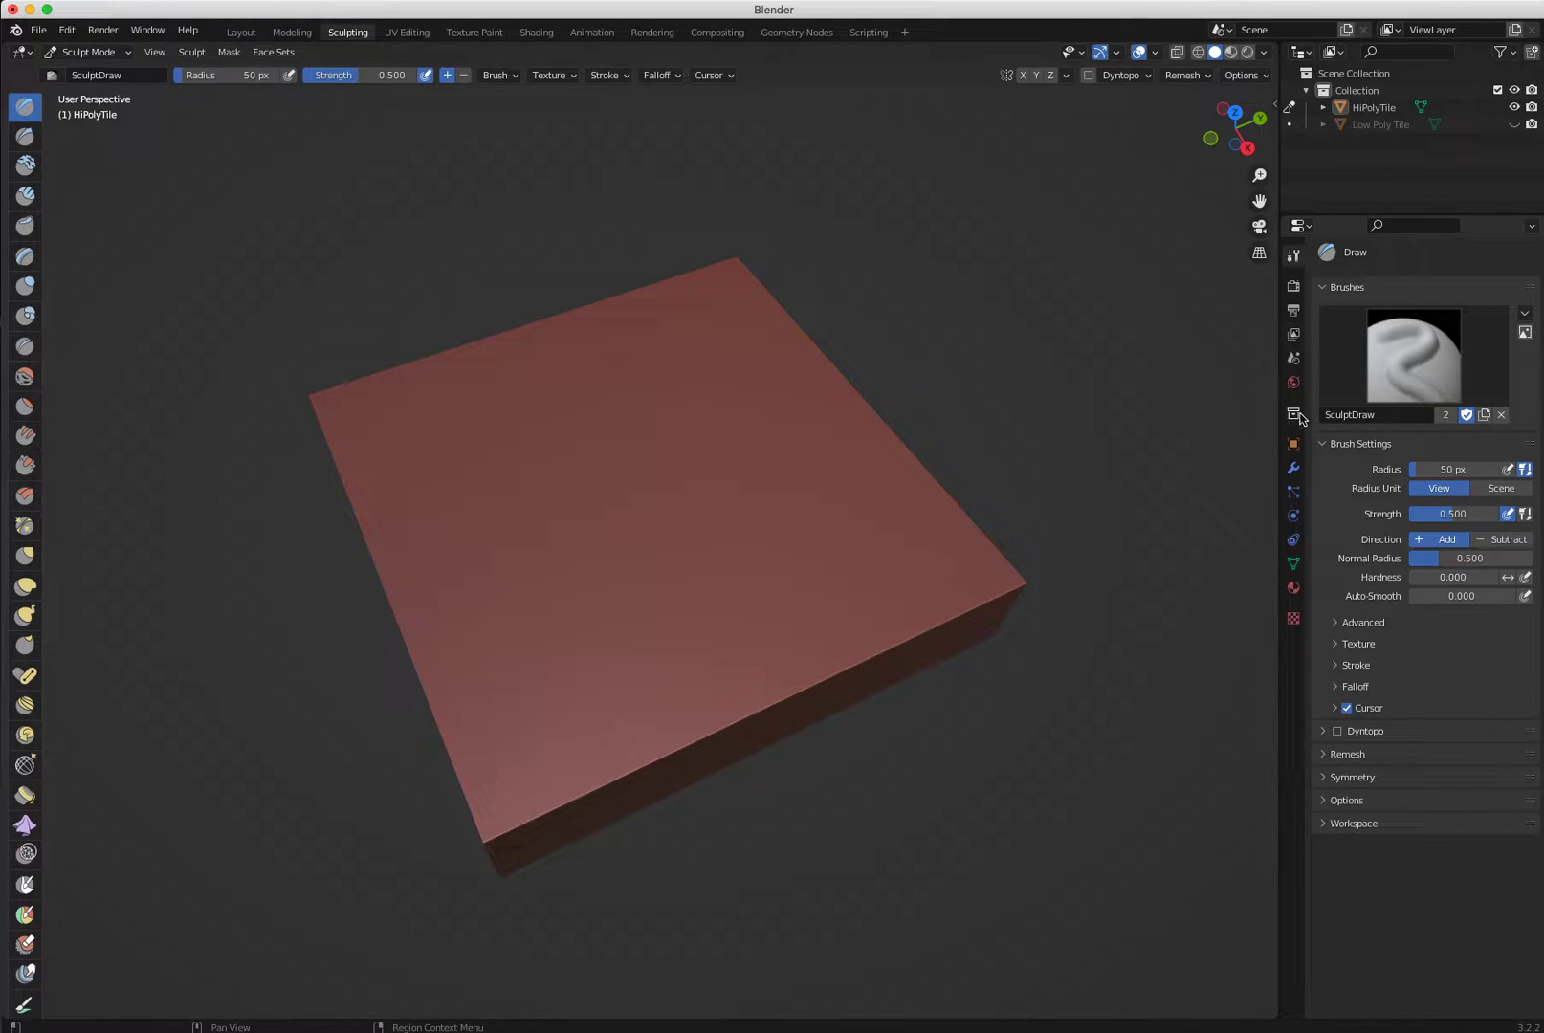
Create a new image texture for the Draw brush.
{"action": "left_click", "coordinate": [1293, 621]}
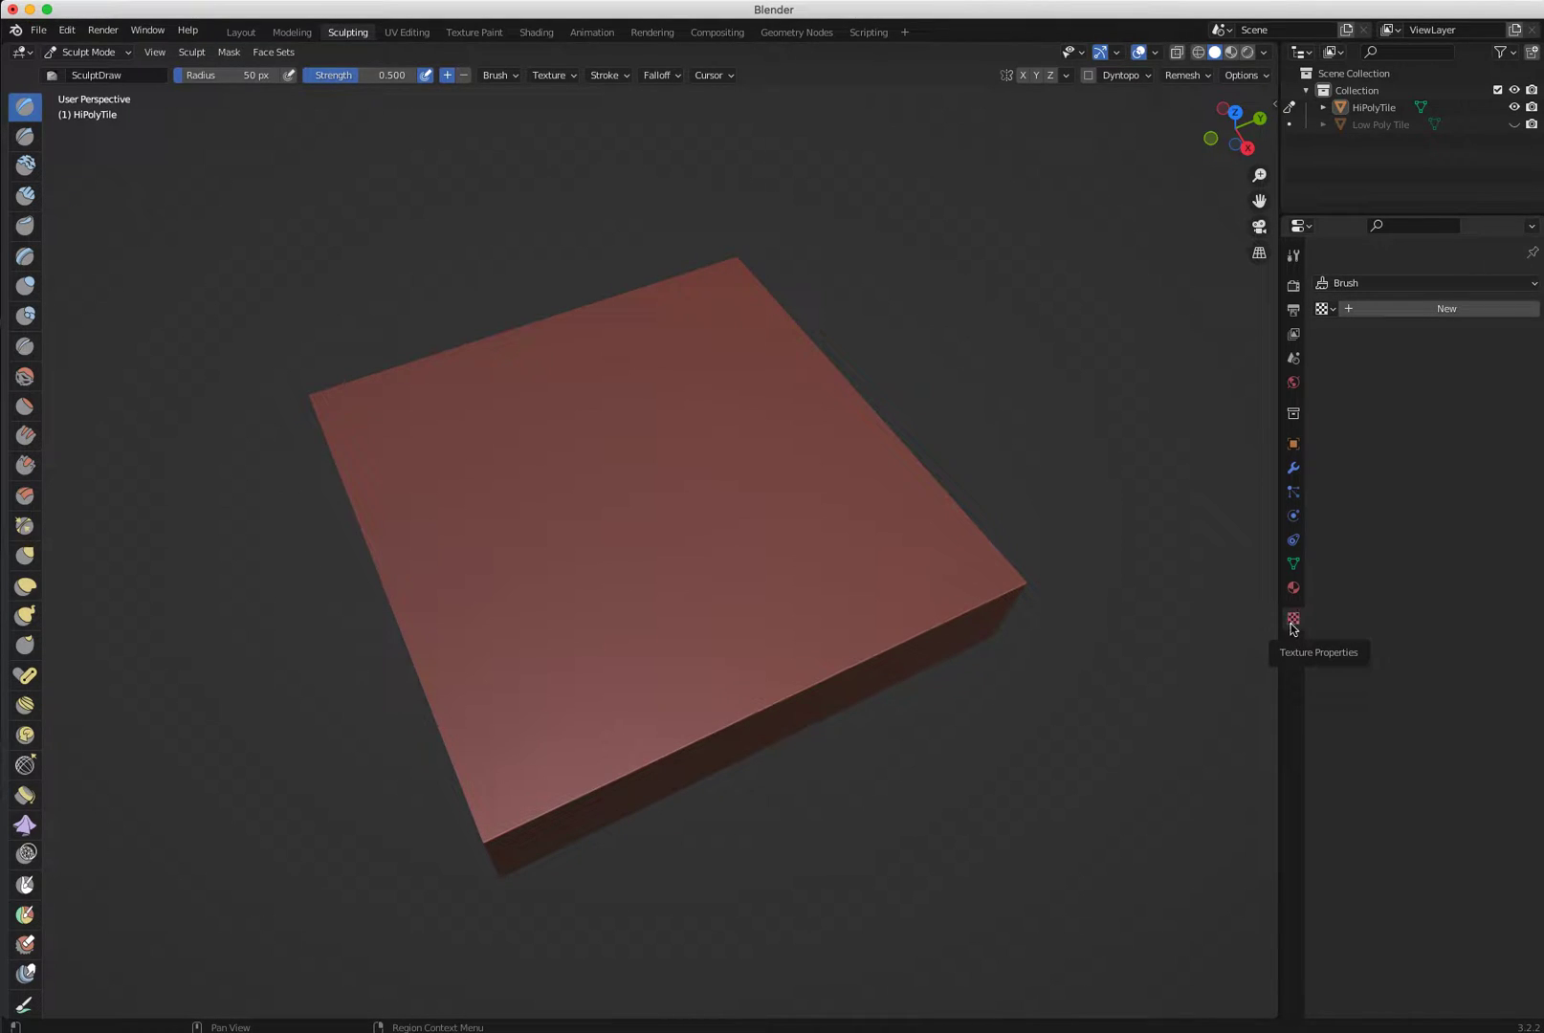
{"action": "left_click", "coordinate": [1383, 310]}
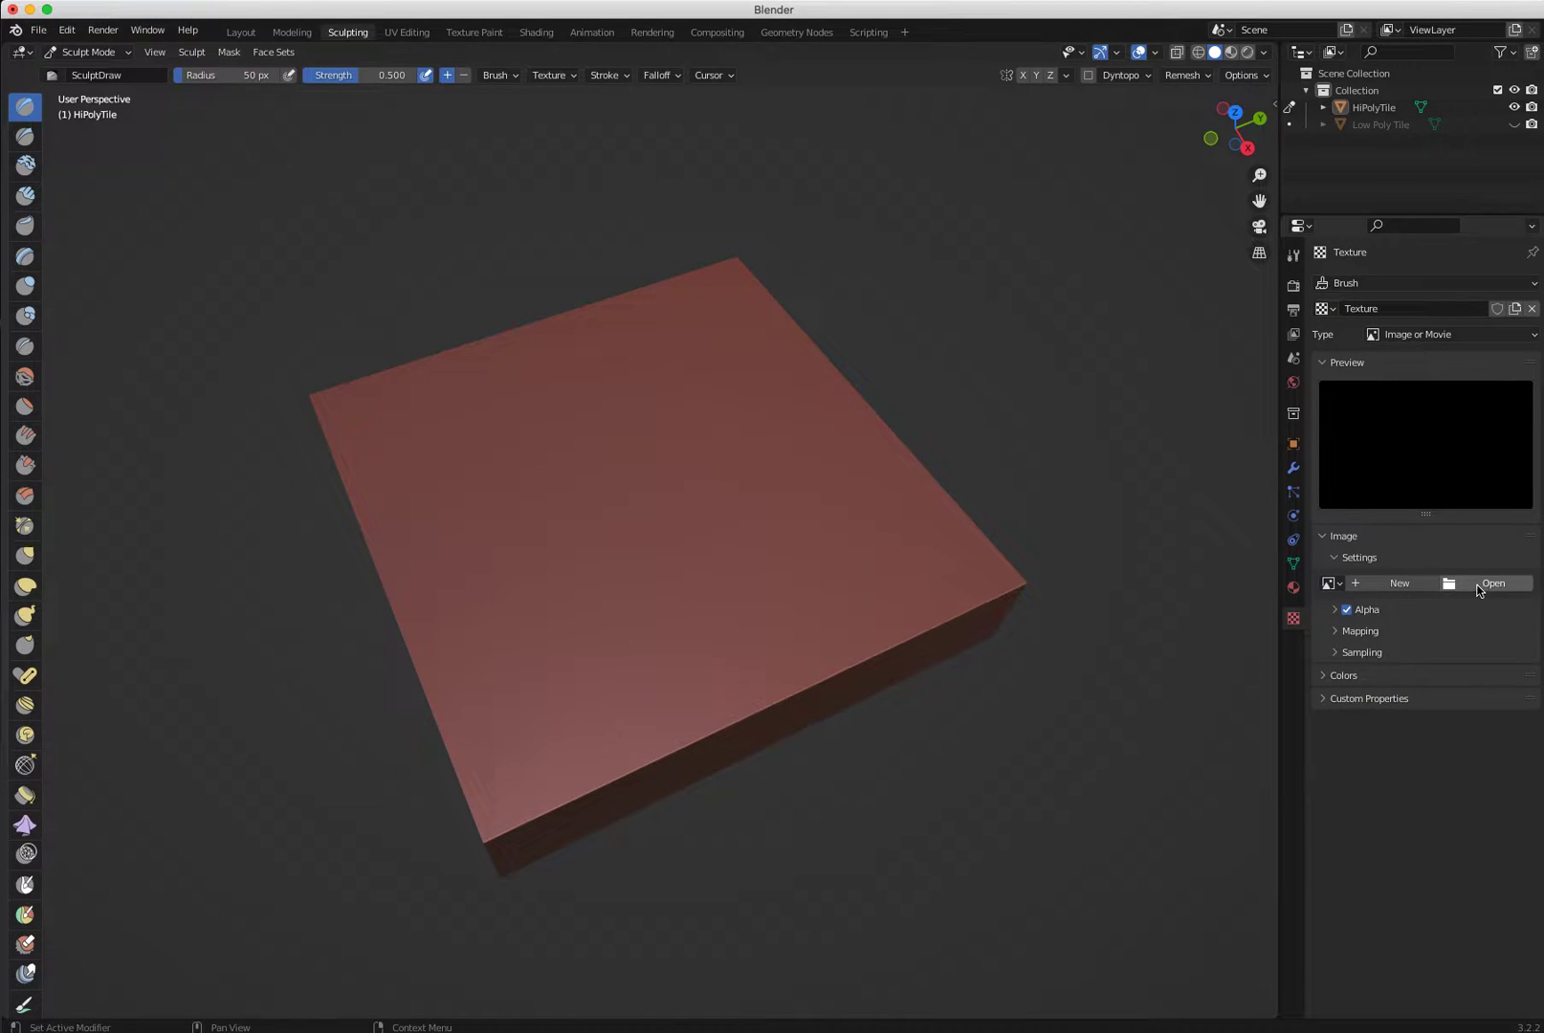
{"action": "left_click", "coordinate": [1476, 583]}
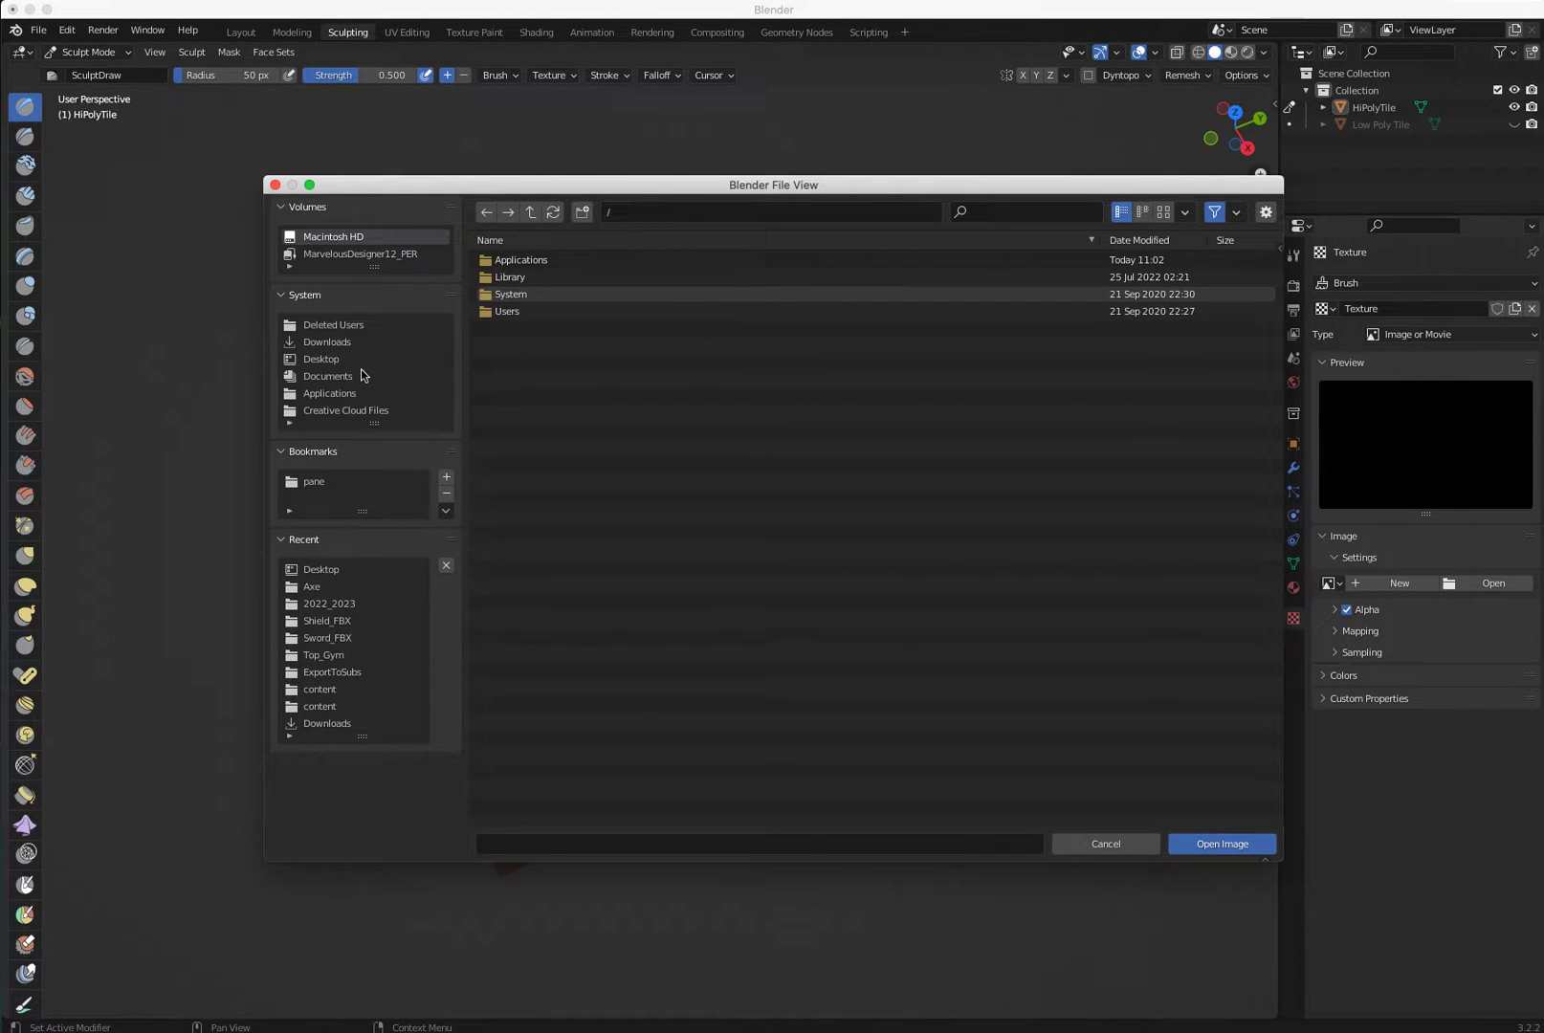
Load a Moorish ornament .tif from Documents/RESOURCES/TEXTURES/AlphaMoorish as the texture.
{"action": "left_click", "coordinate": [320, 378]}
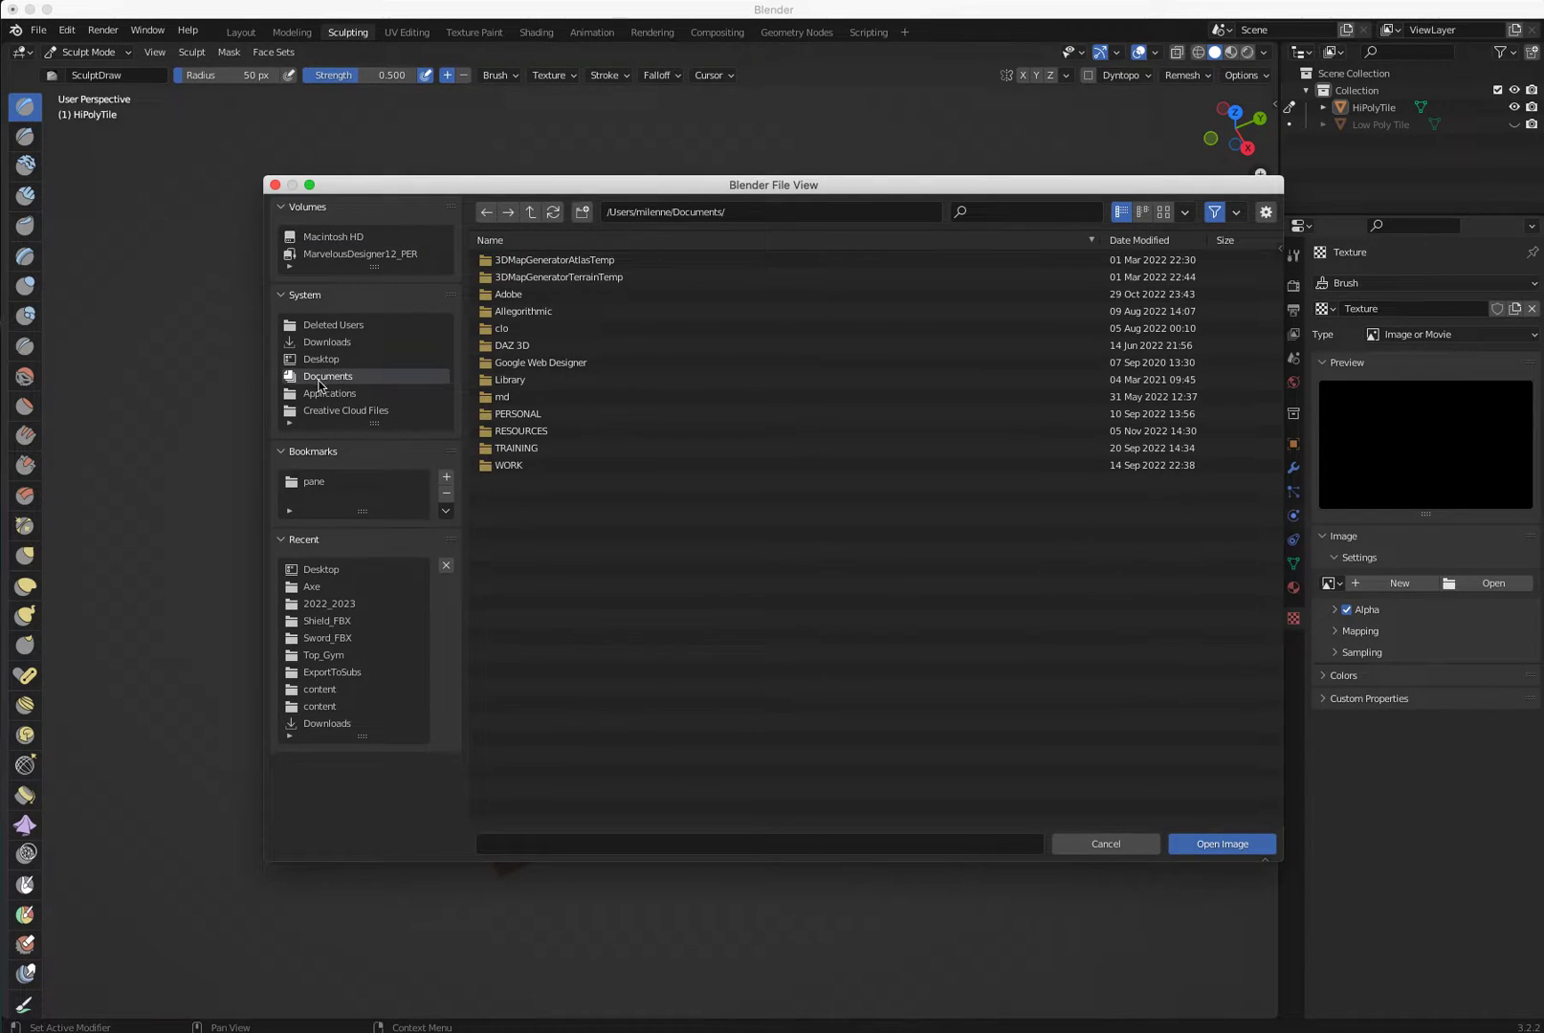
{"action": "double_click", "coordinate": [487, 432]}
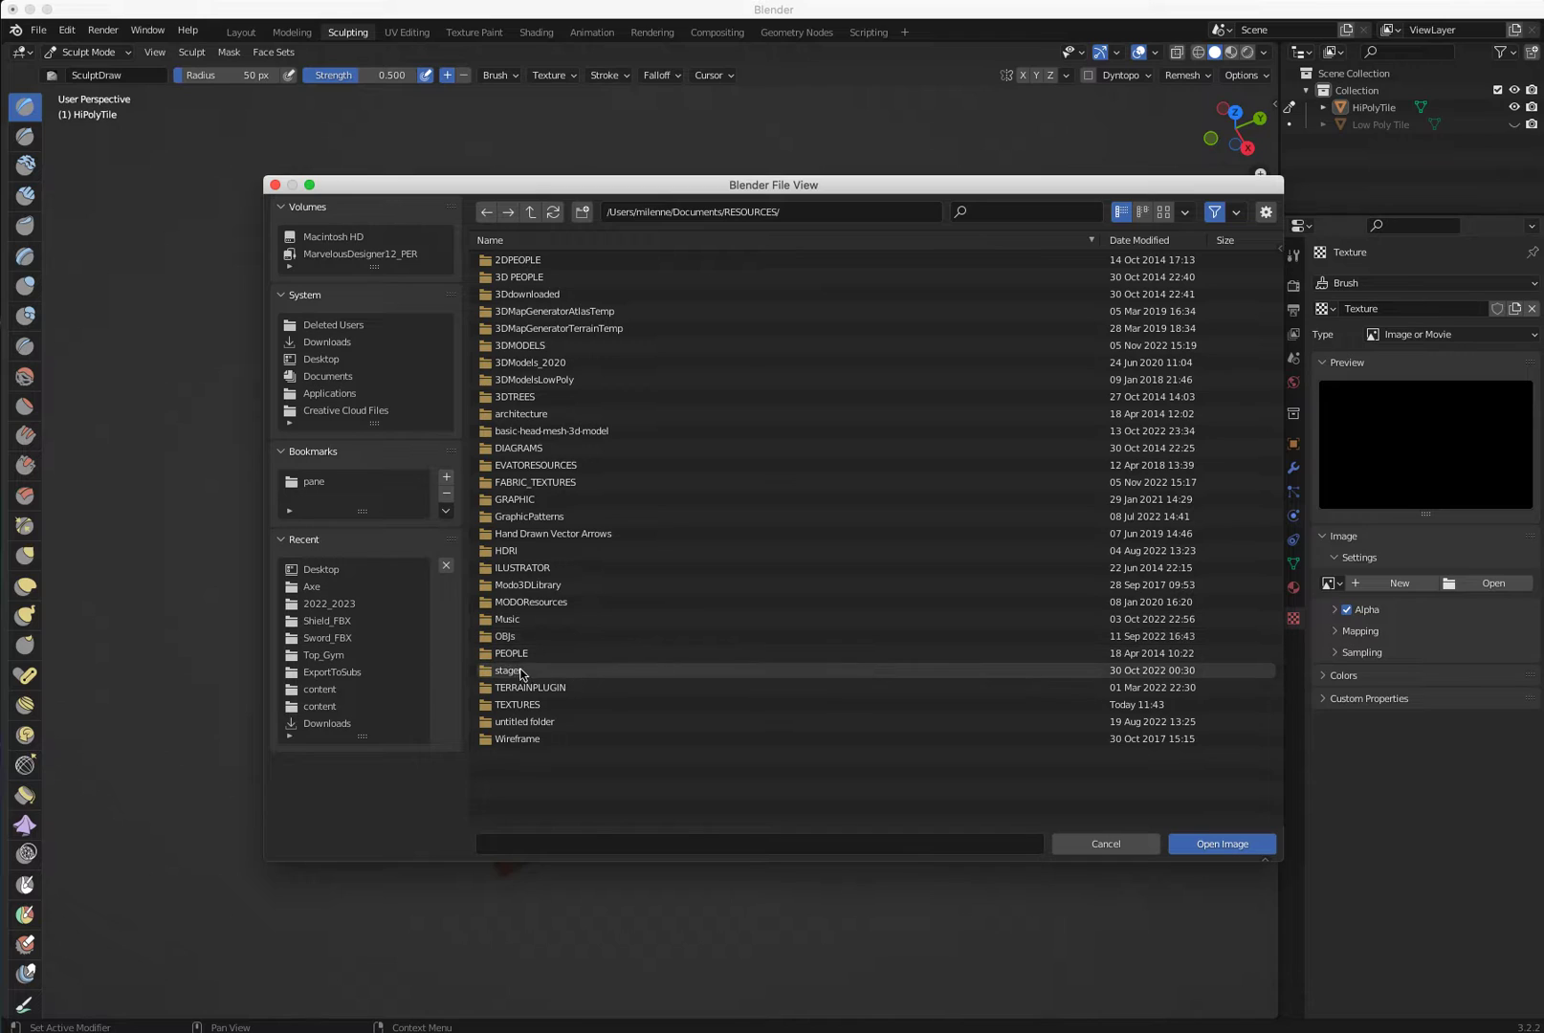
{"action": "double_click", "coordinate": [499, 705]}
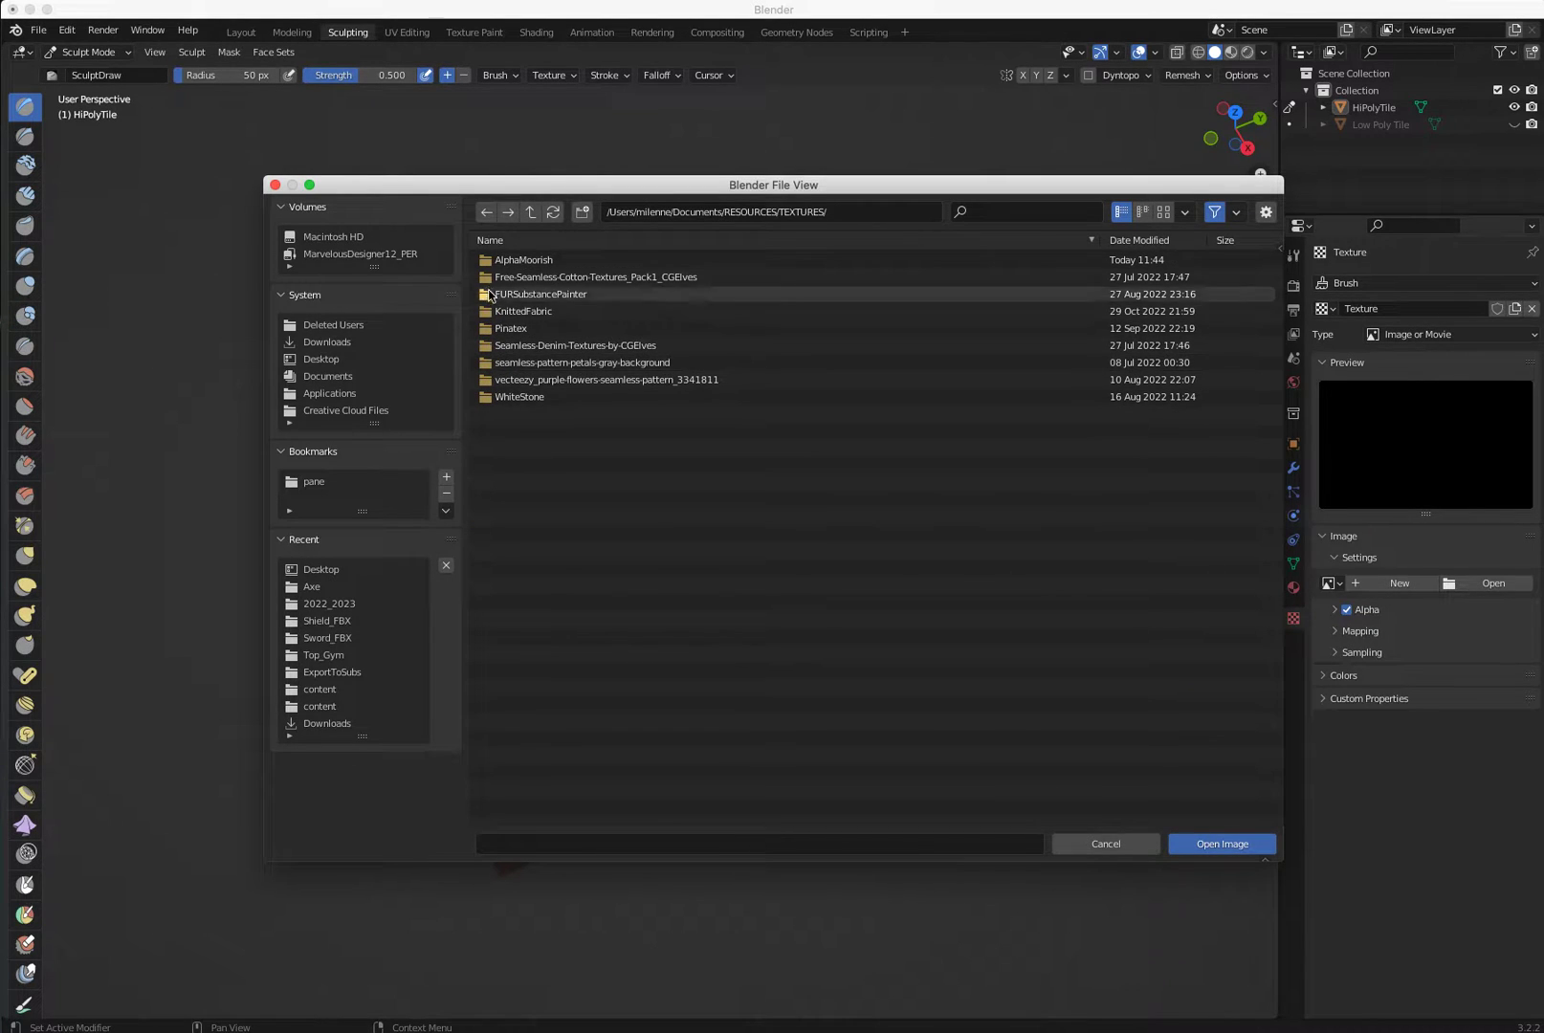
{"action": "double_click", "coordinate": [516, 259]}
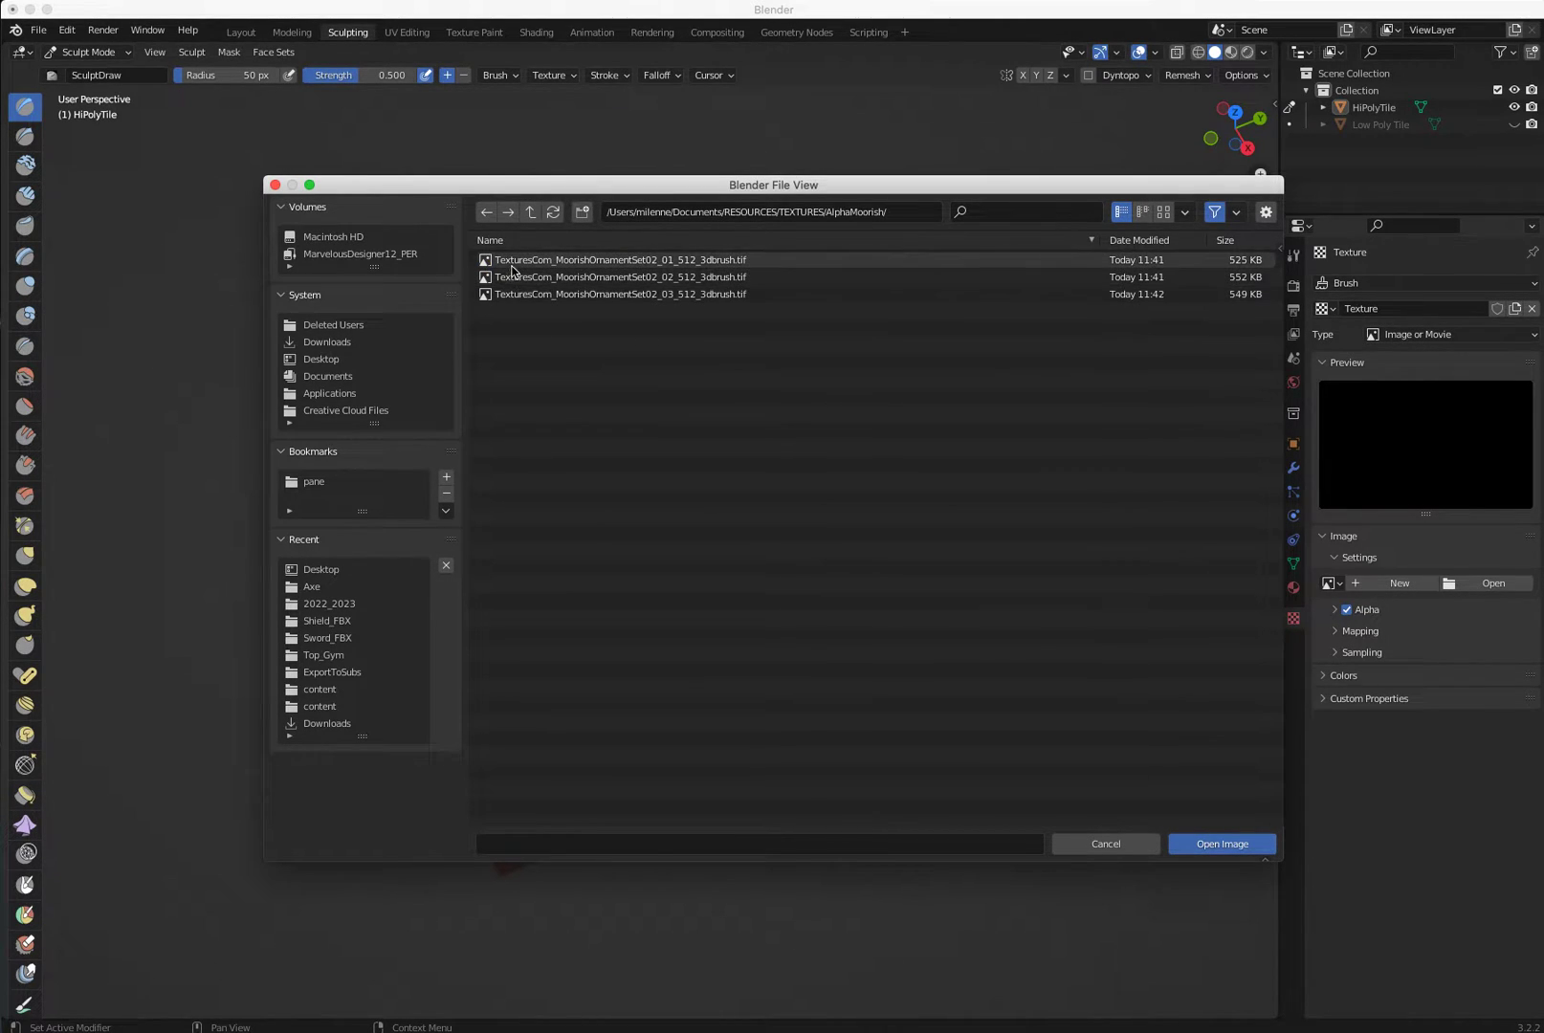
{"action": "left_click", "coordinate": [518, 264]}
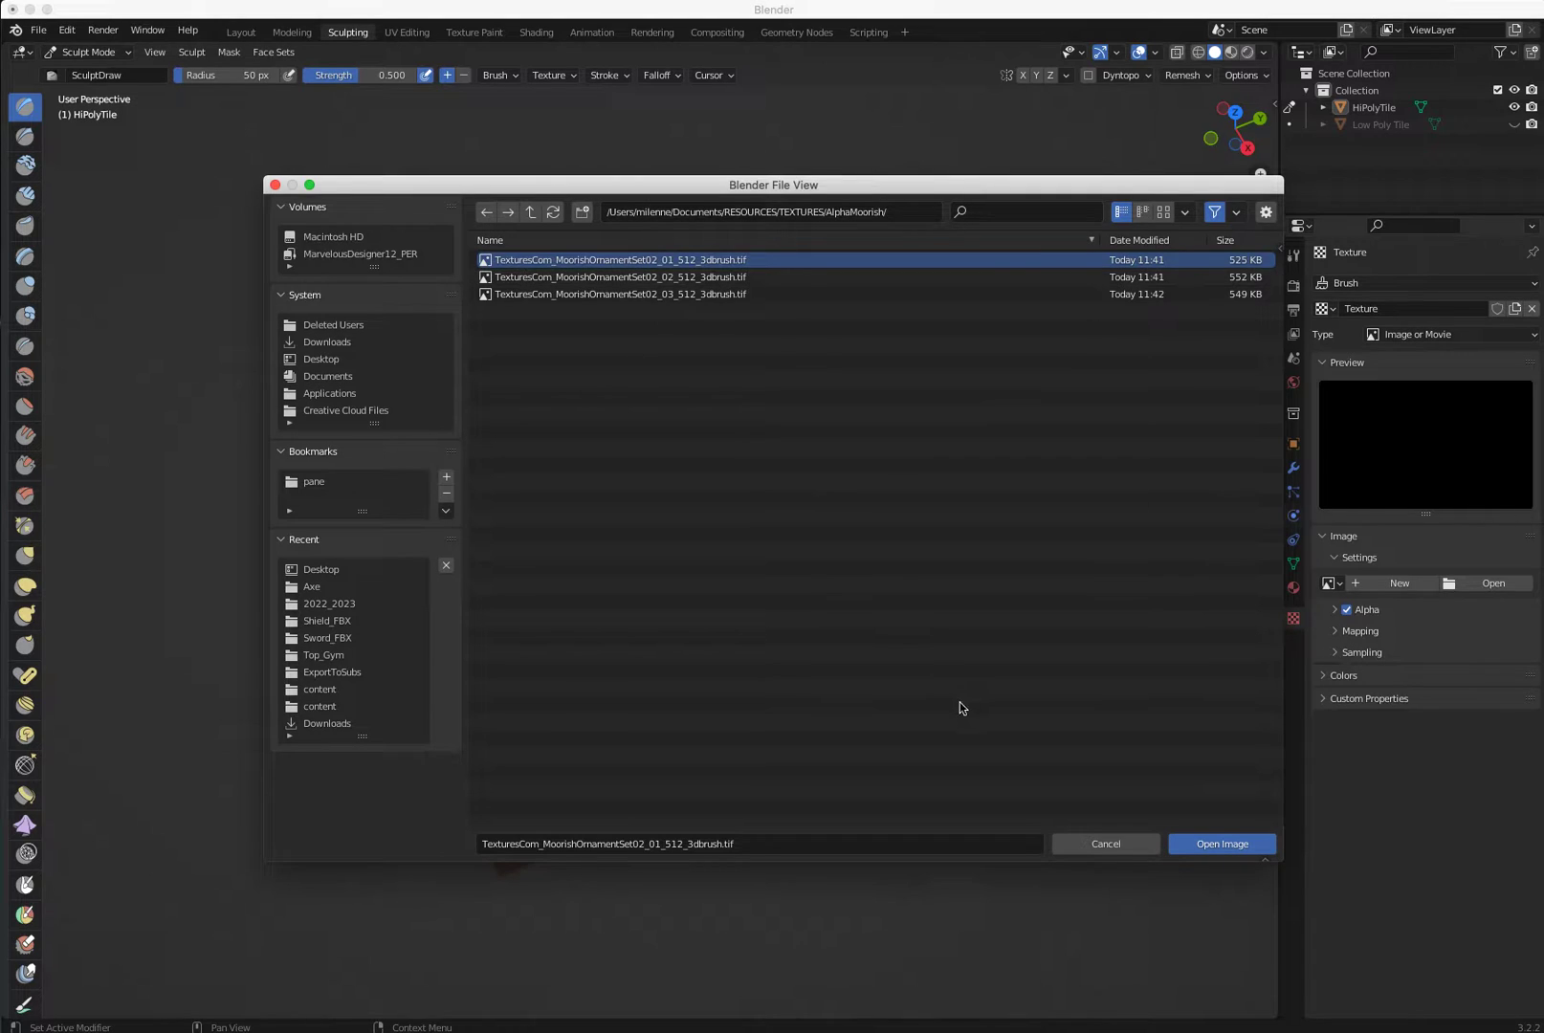
{"action": "left_click", "coordinate": [612, 278]}
{"action": "left_click", "coordinate": [1231, 842]}
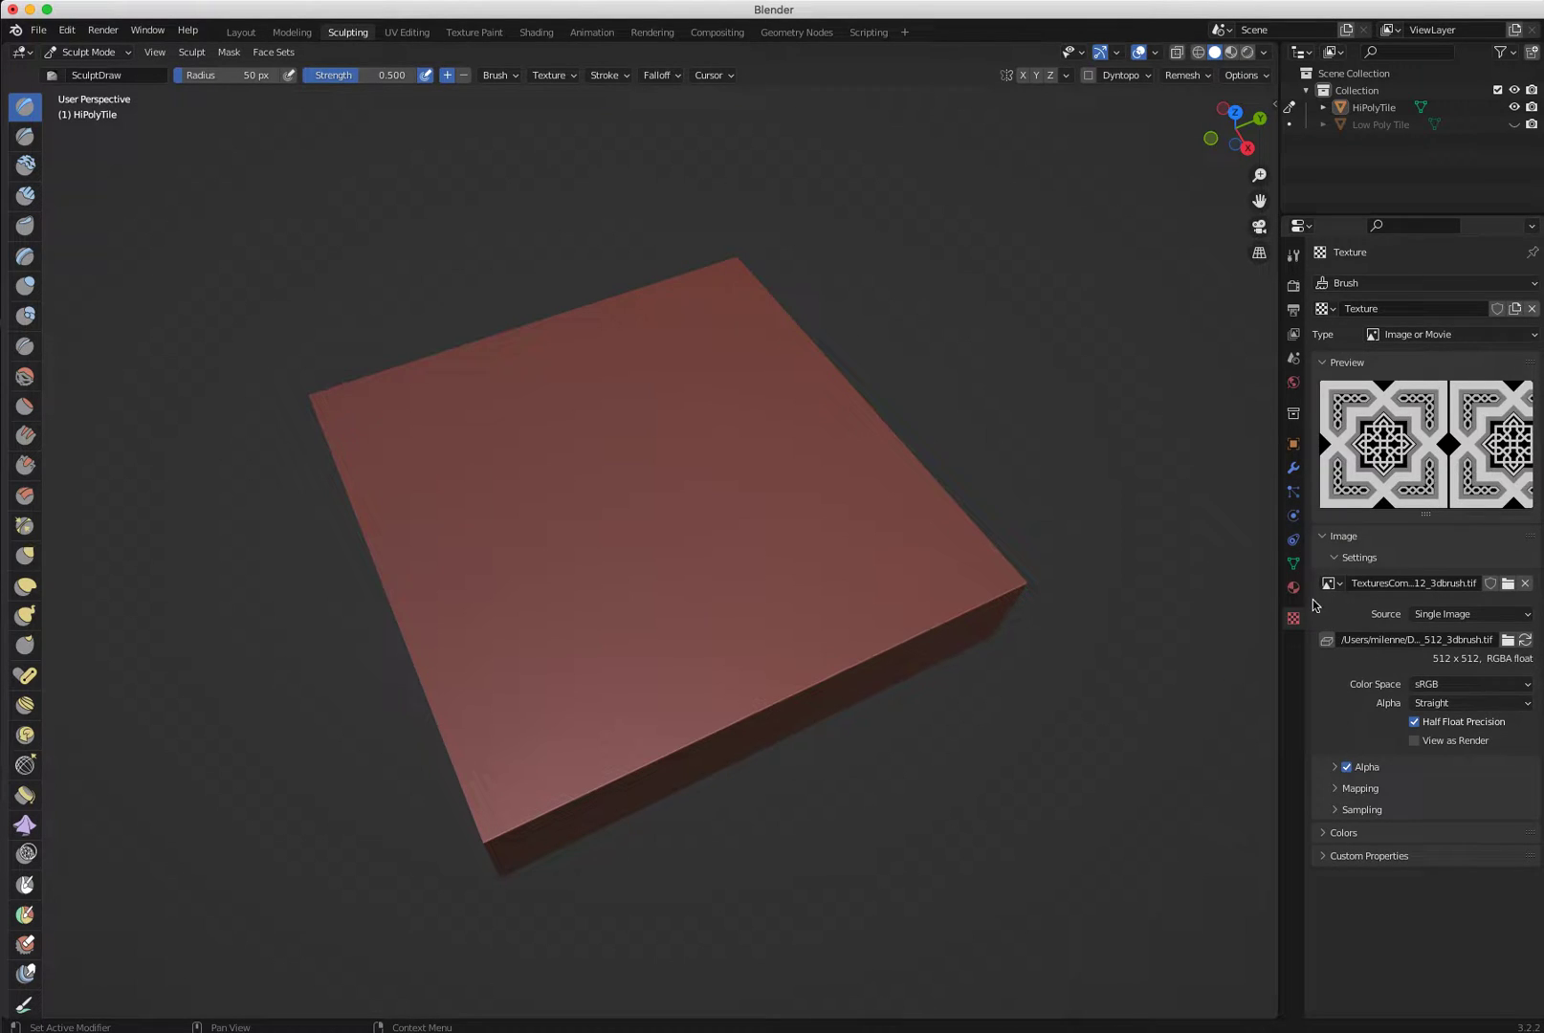
Set the brush radius to 126 px and strength to 0.173.
{"action": "left_click", "coordinate": [1292, 260]}
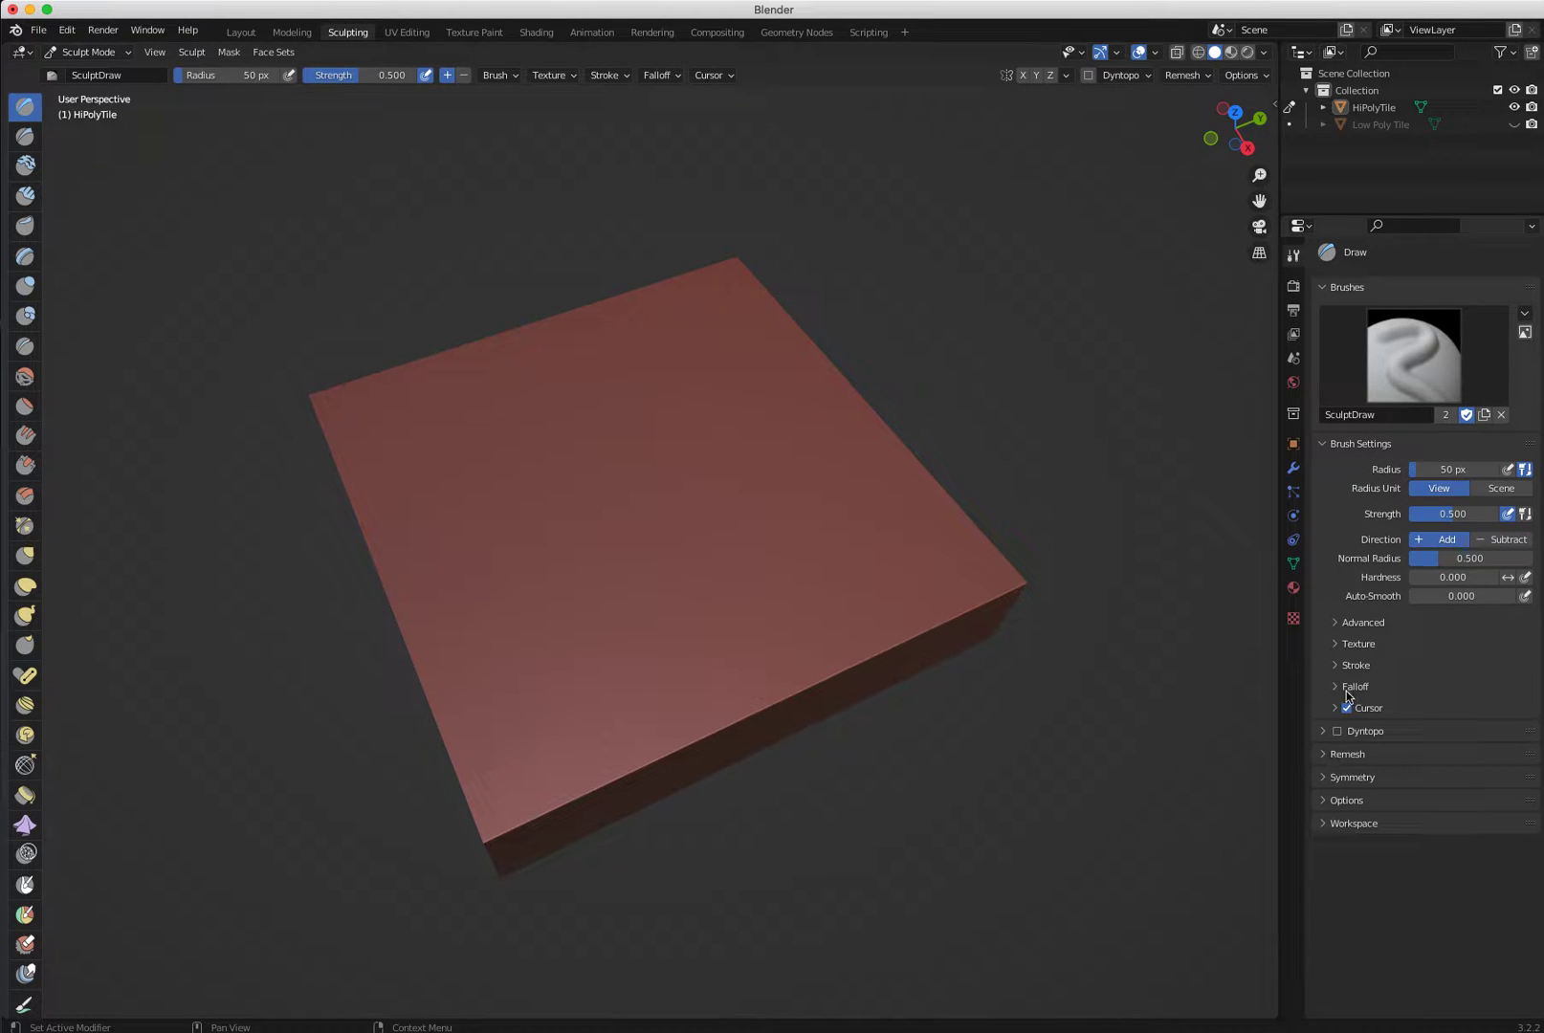
{"action": "mouse_move", "coordinate": [906, 493]}
{"action": "middle_mouse_down"}
{"action": "mouse_move", "coordinate": [634, 565]}
{"action": "mouse_move", "coordinate": [670, 494]}
{"action": "middle_mouse_up"}
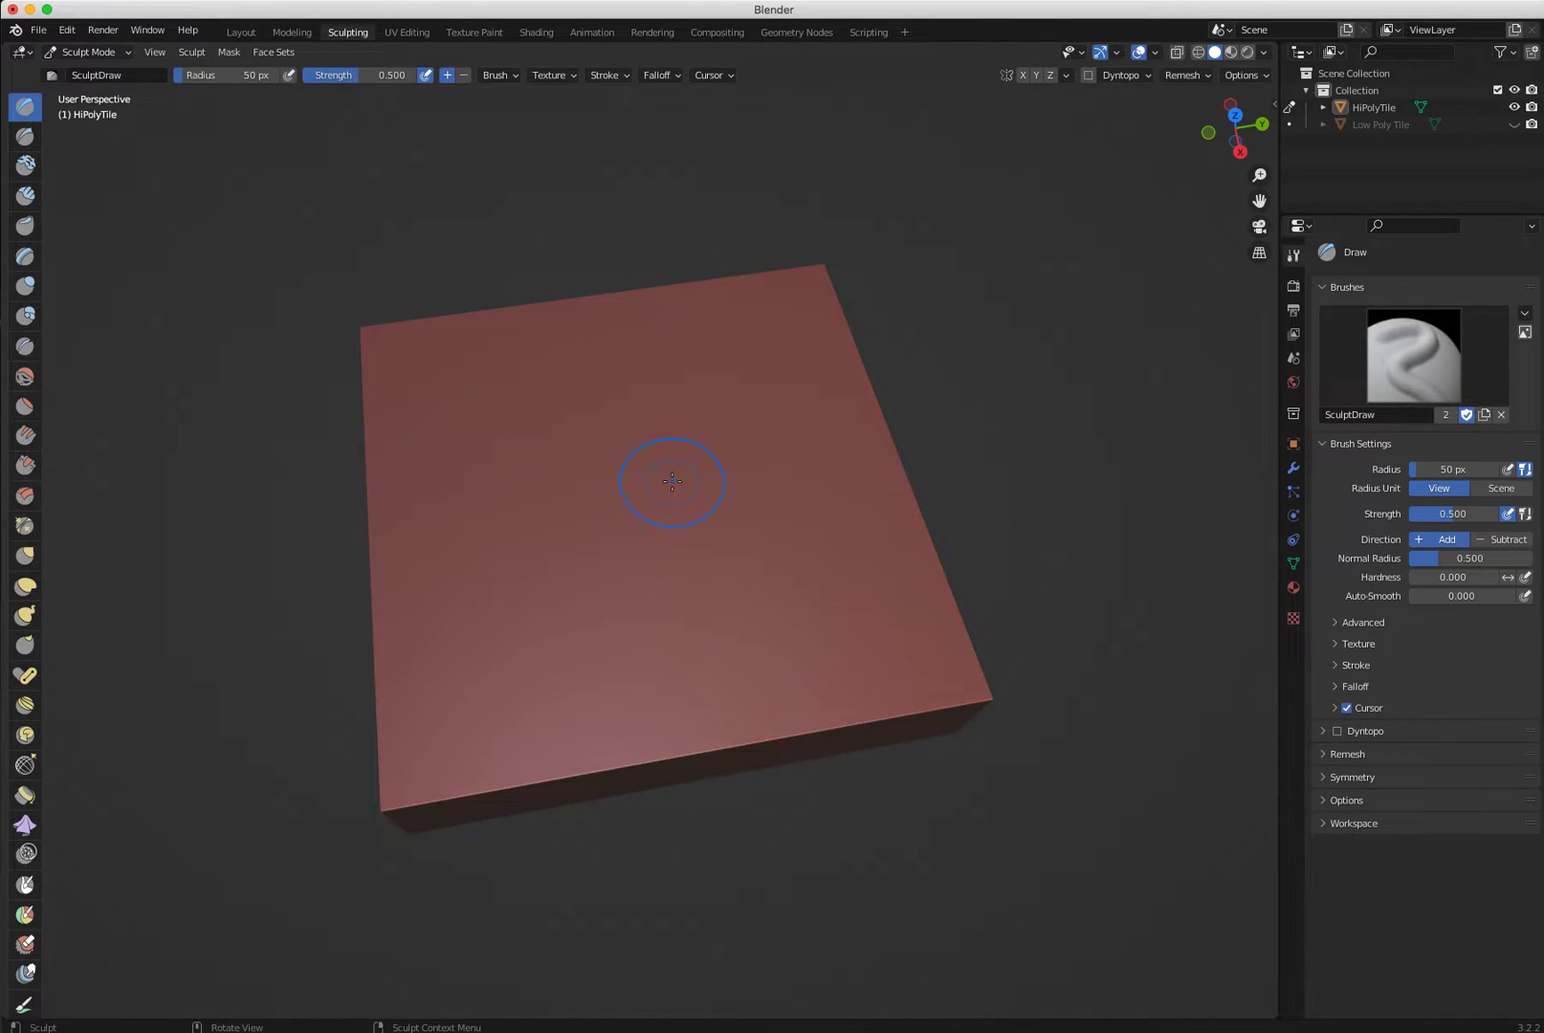
{"action": "key", "text": "f"}
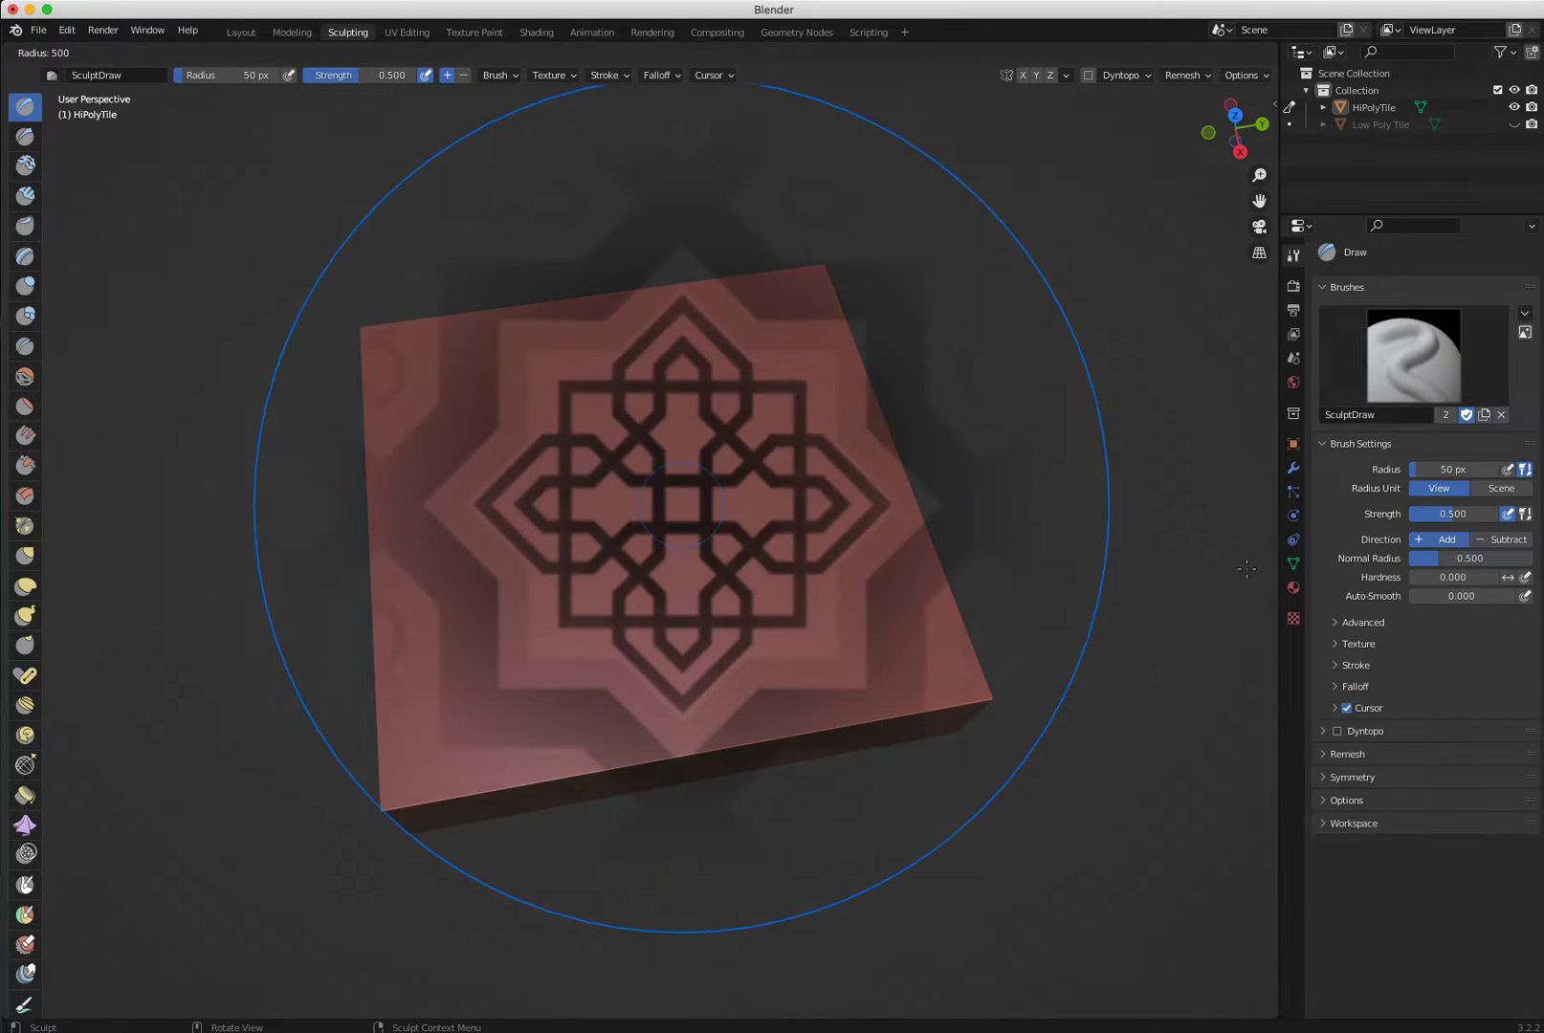
{"action": "left_click", "coordinate": [741, 568]}
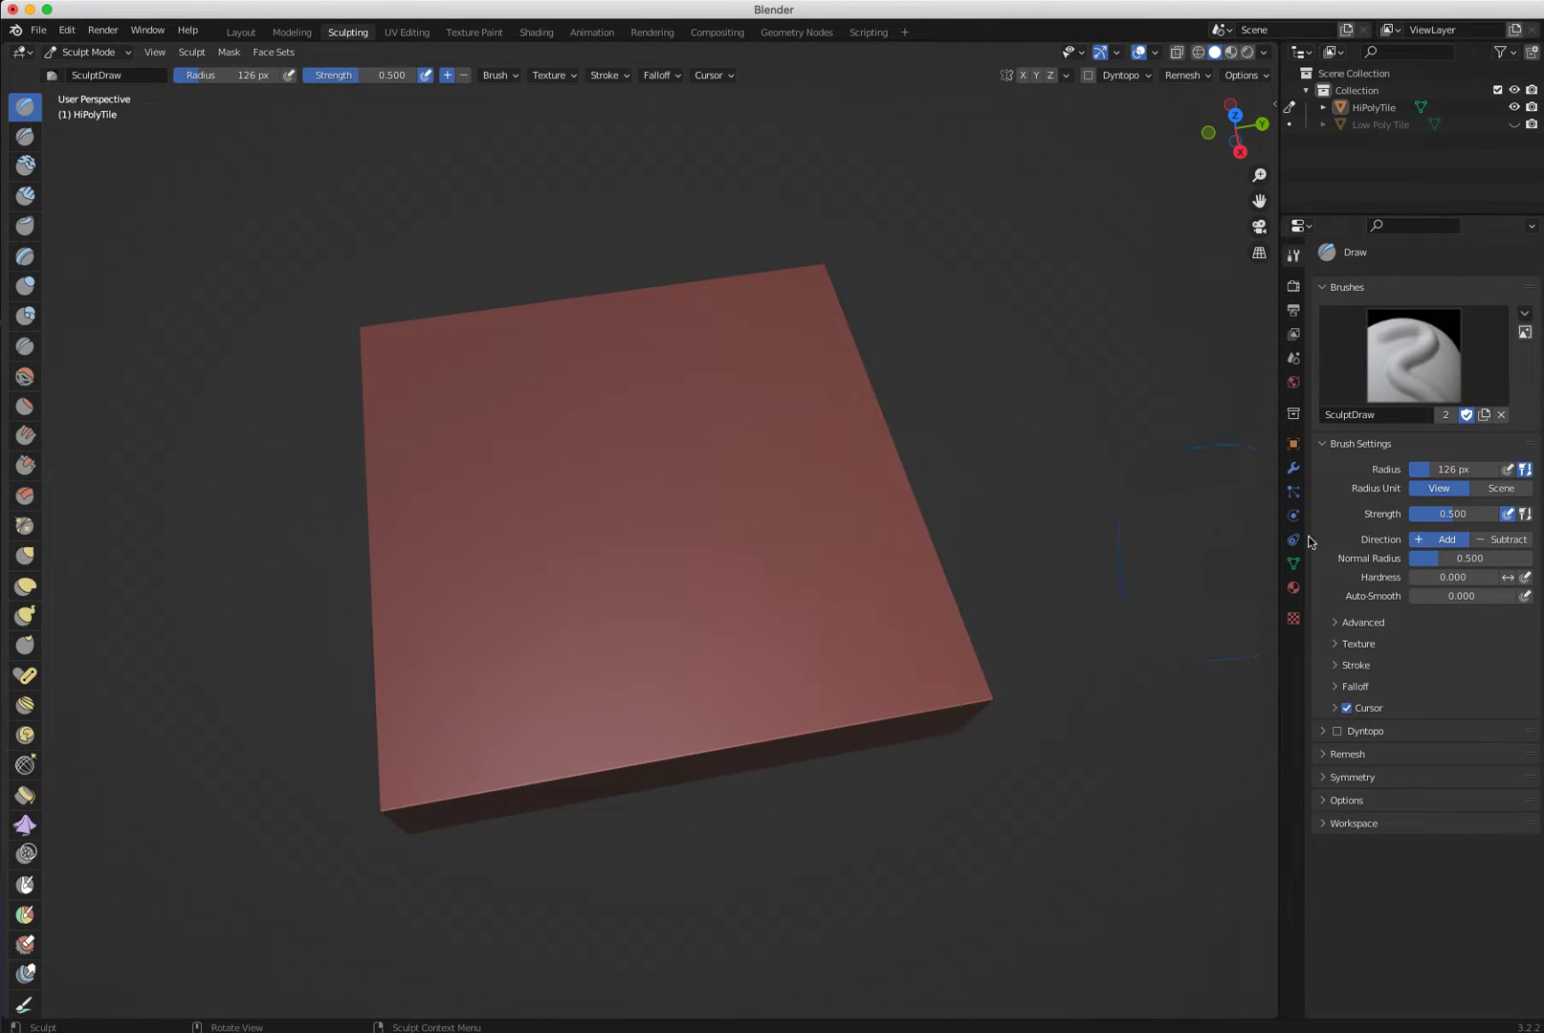
{"action": "left_click_drag", "start_coordinate": [1461, 522], "coordinate": [1422, 525]}
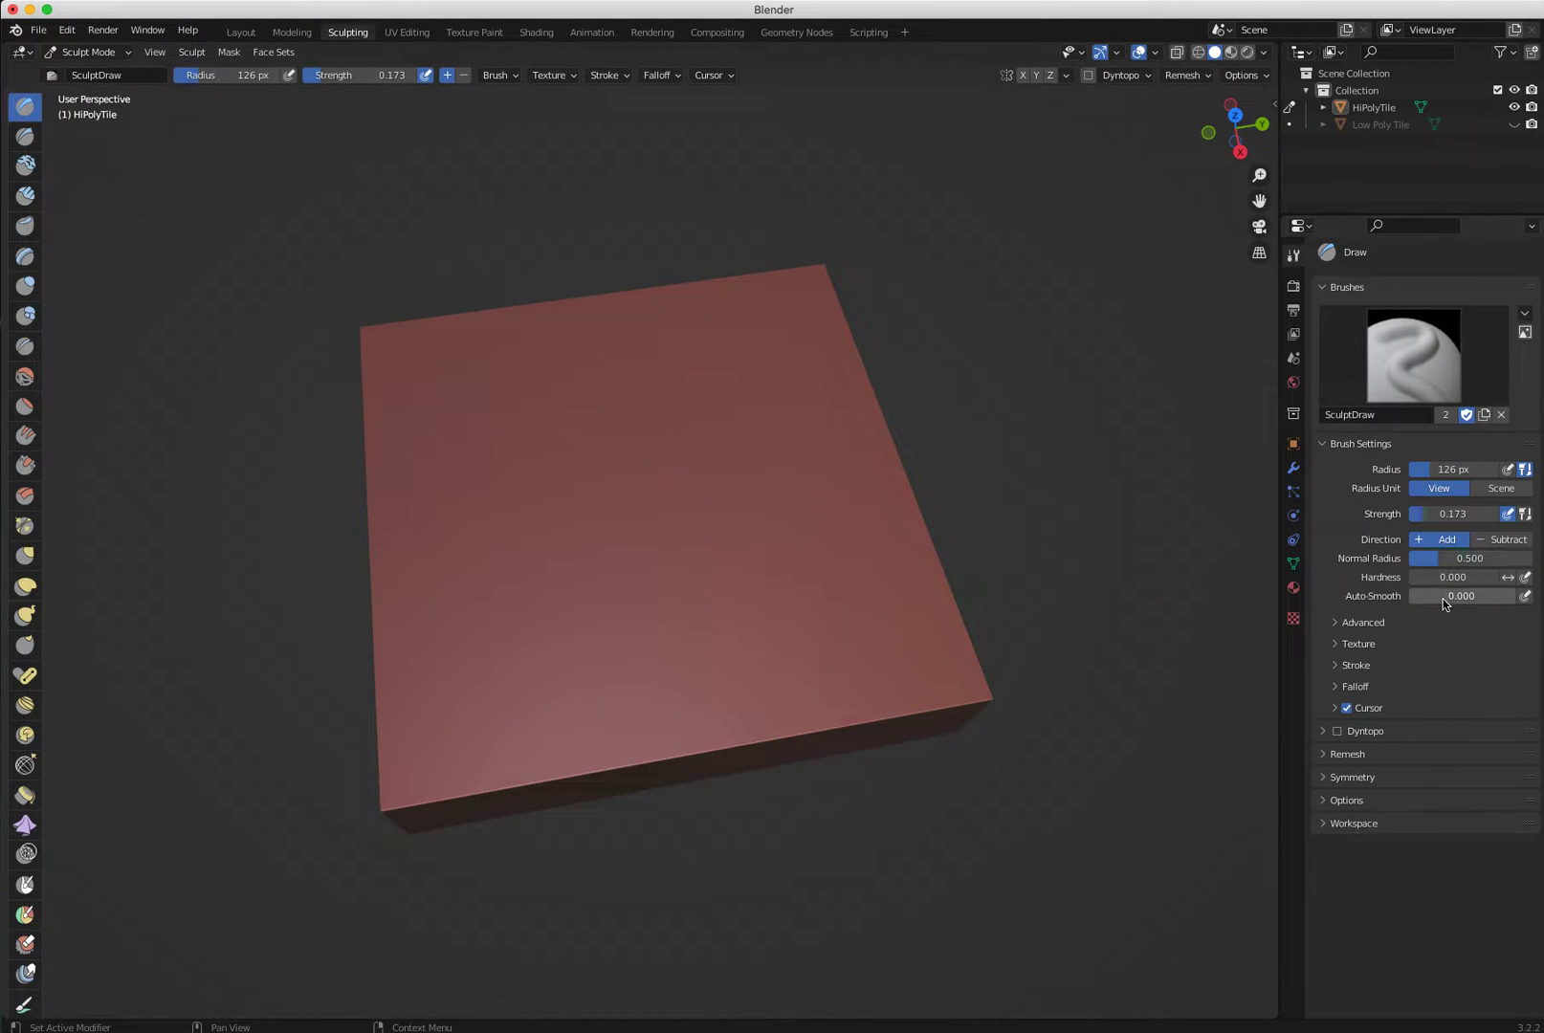
Expand and collapse the Remesh panel, then look at Dynamic Topology settings.
{"action": "left_click", "coordinate": [1324, 757]}
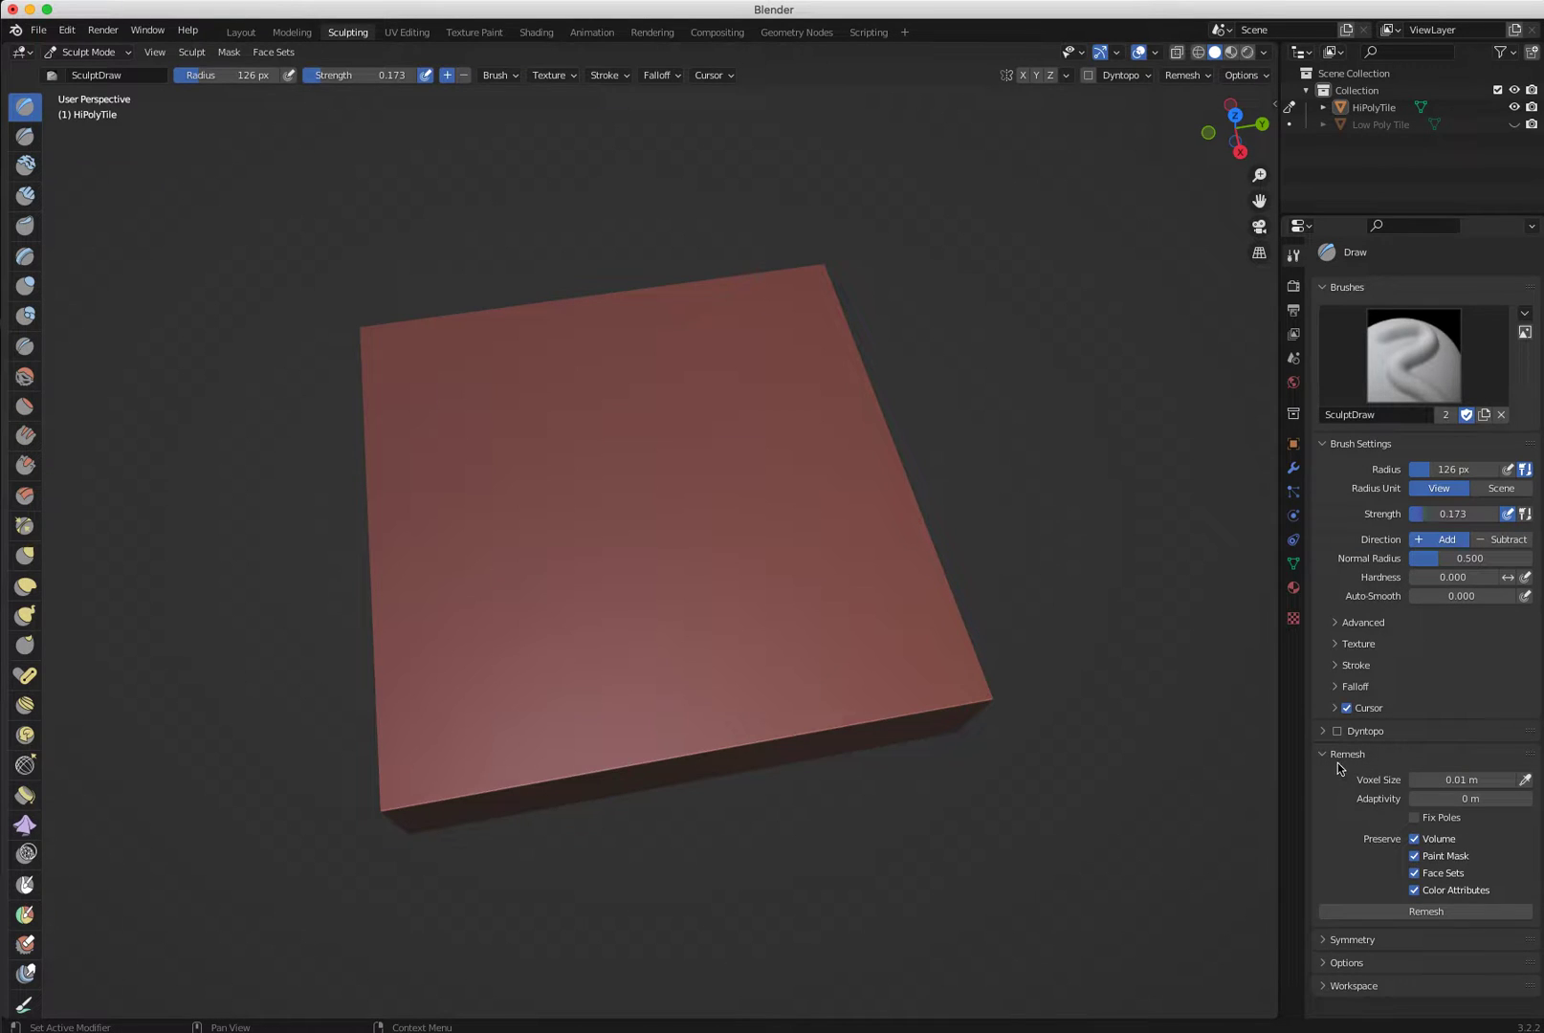
{"action": "left_click", "coordinate": [1338, 761]}
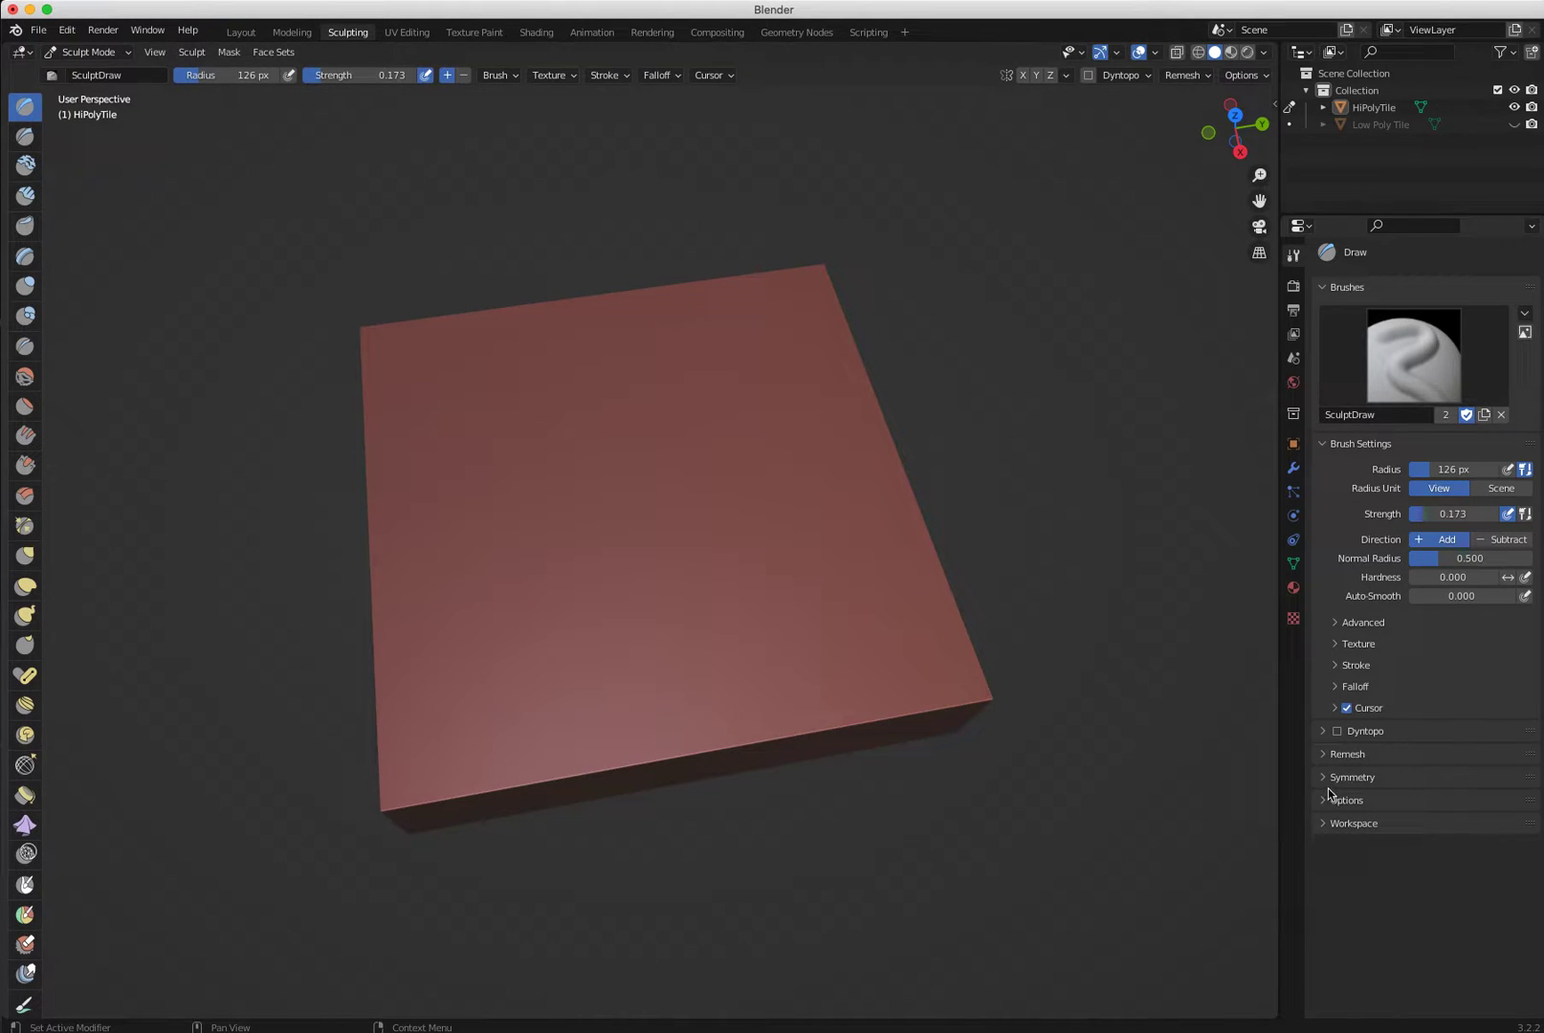
{"action": "left_click", "coordinate": [1321, 736]}
Switch the brush texture mapping from Tiled to 3D.
{"action": "left_click", "coordinate": [1324, 732]}
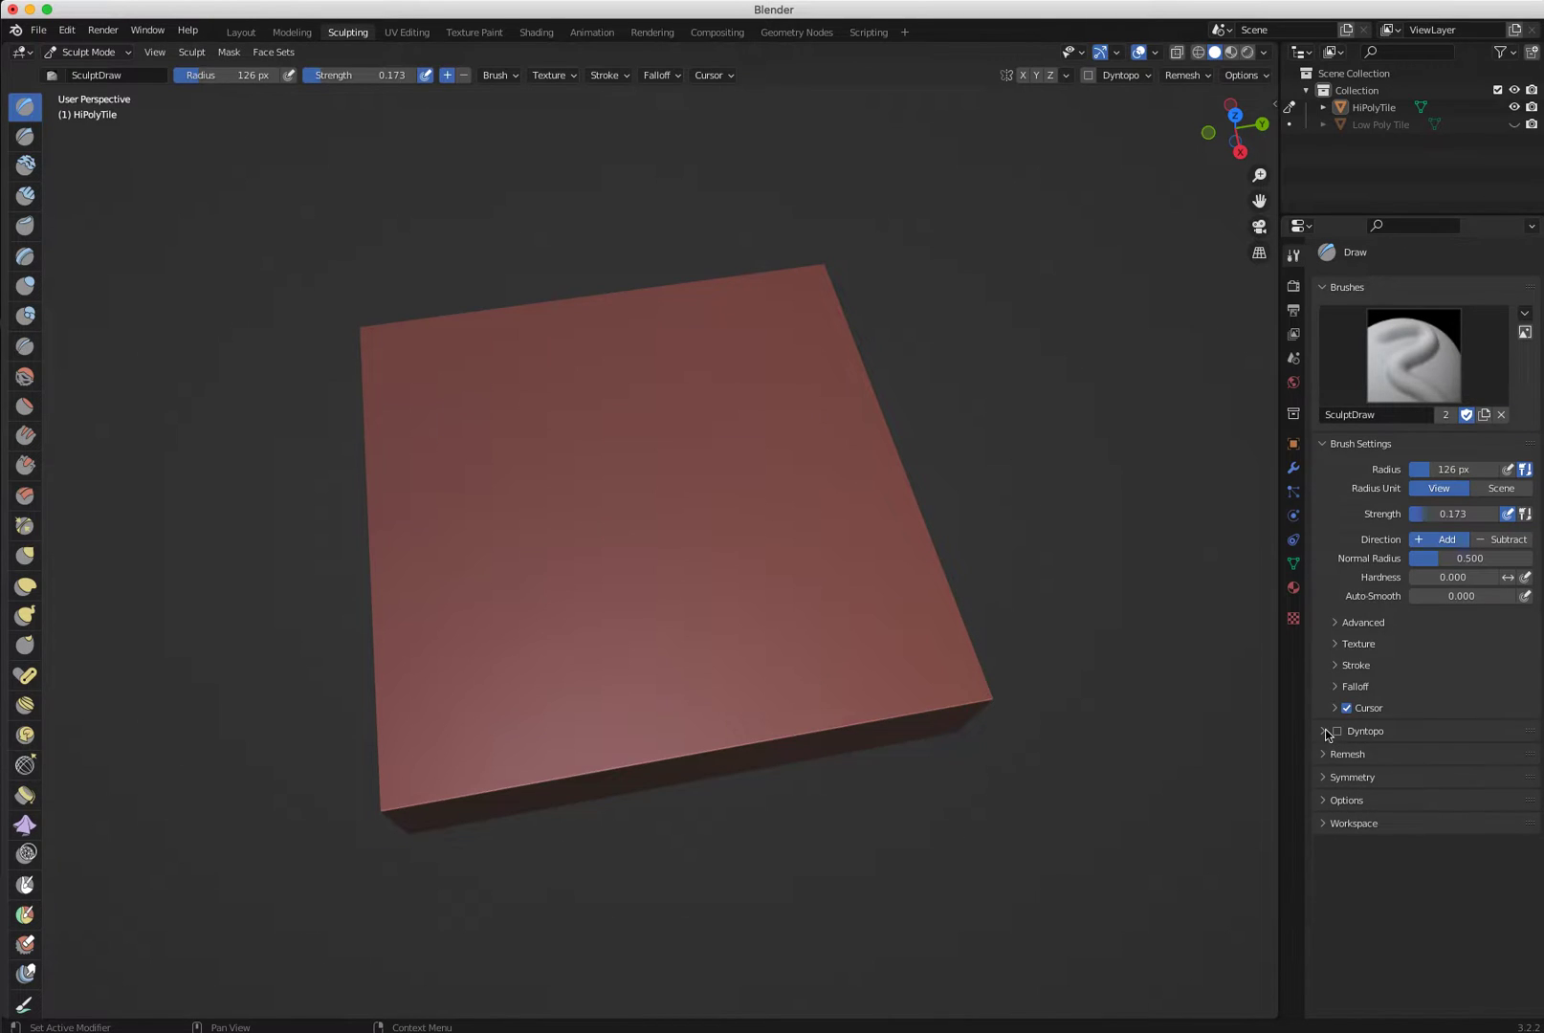
{"action": "left_click", "coordinate": [1336, 645]}
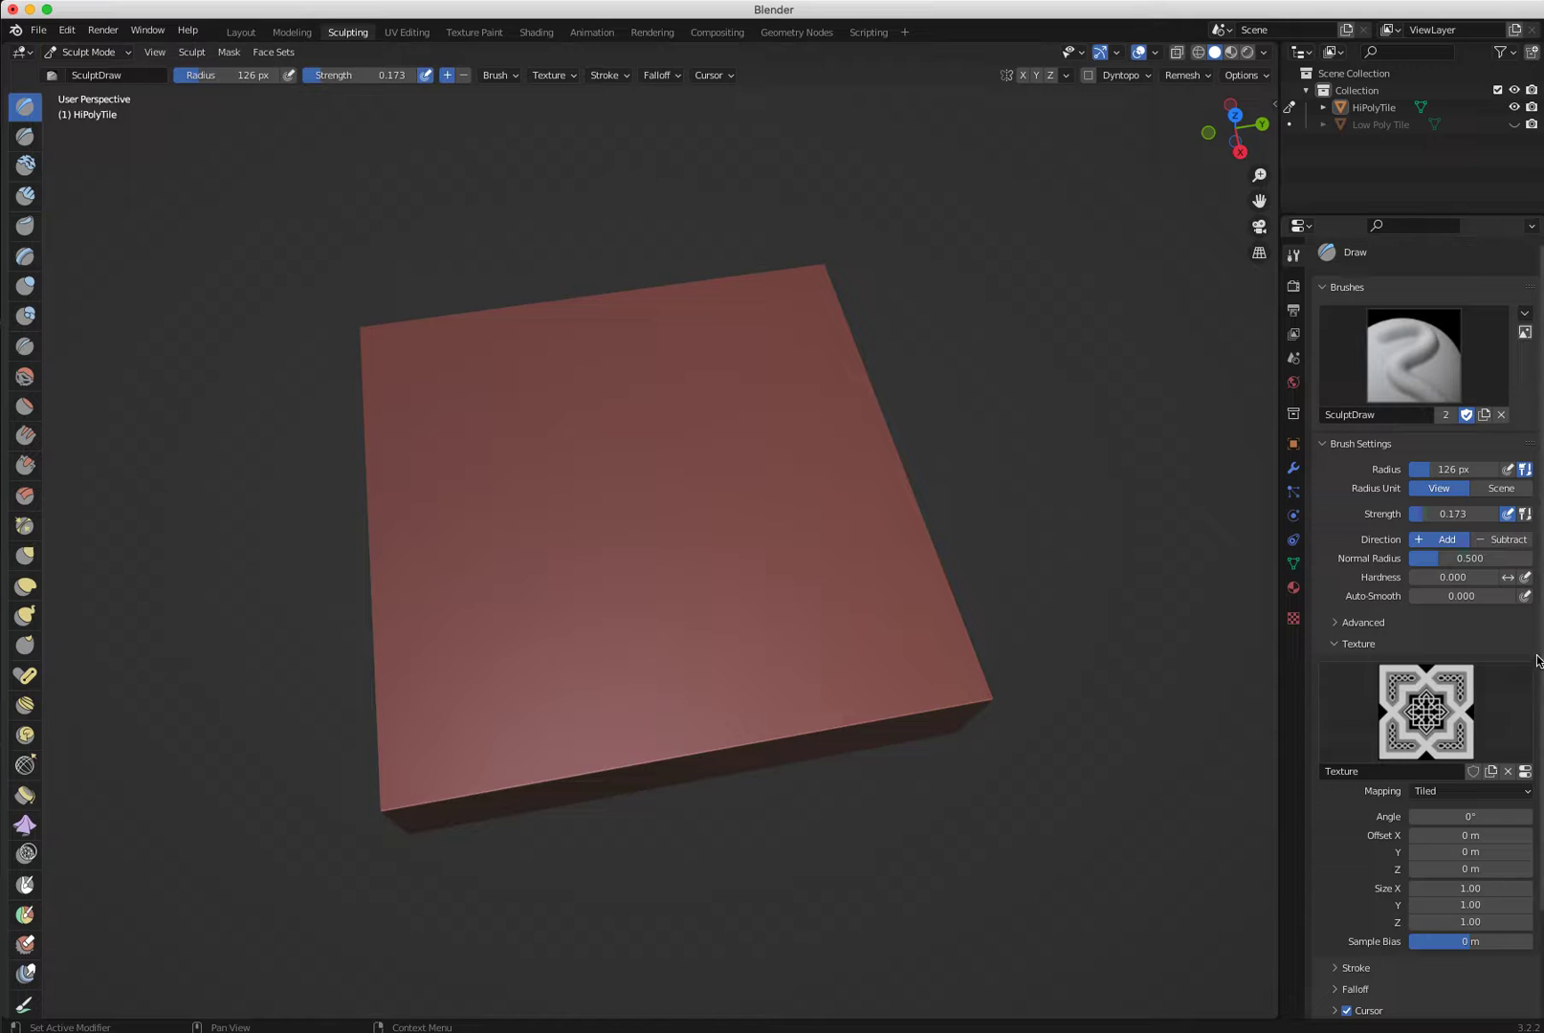
{"action": "scroll", "coordinate": [1459, 735], "scroll_direction": "down", "scroll_amount": 3}
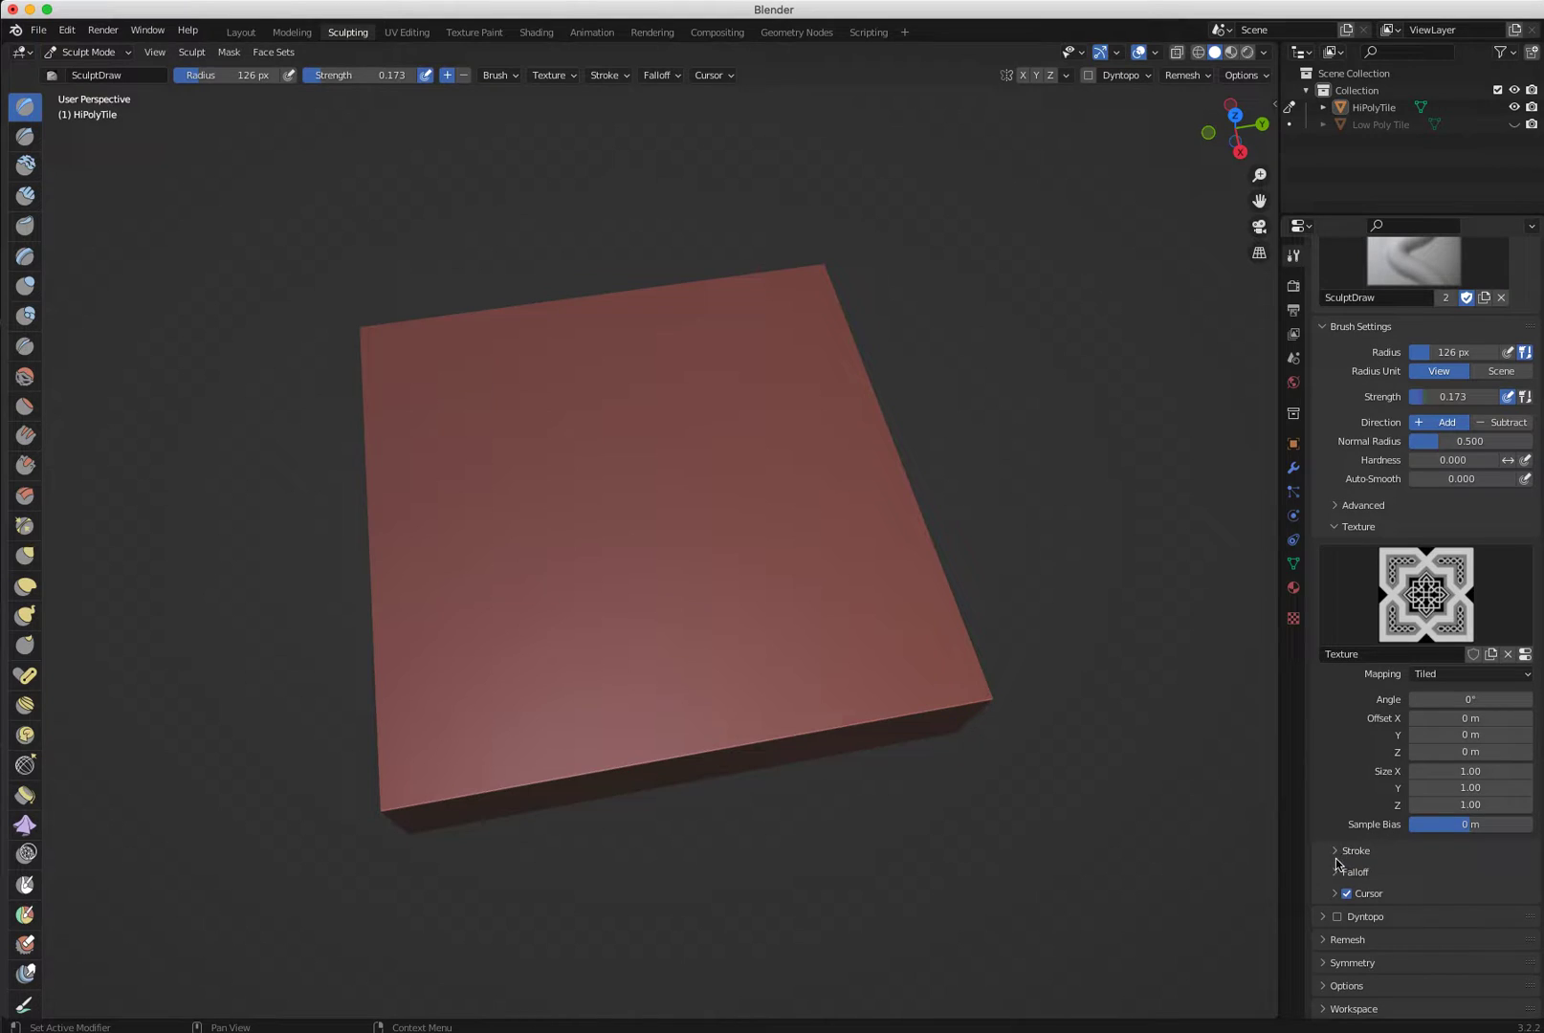
{"action": "left_click", "coordinate": [1460, 676]}
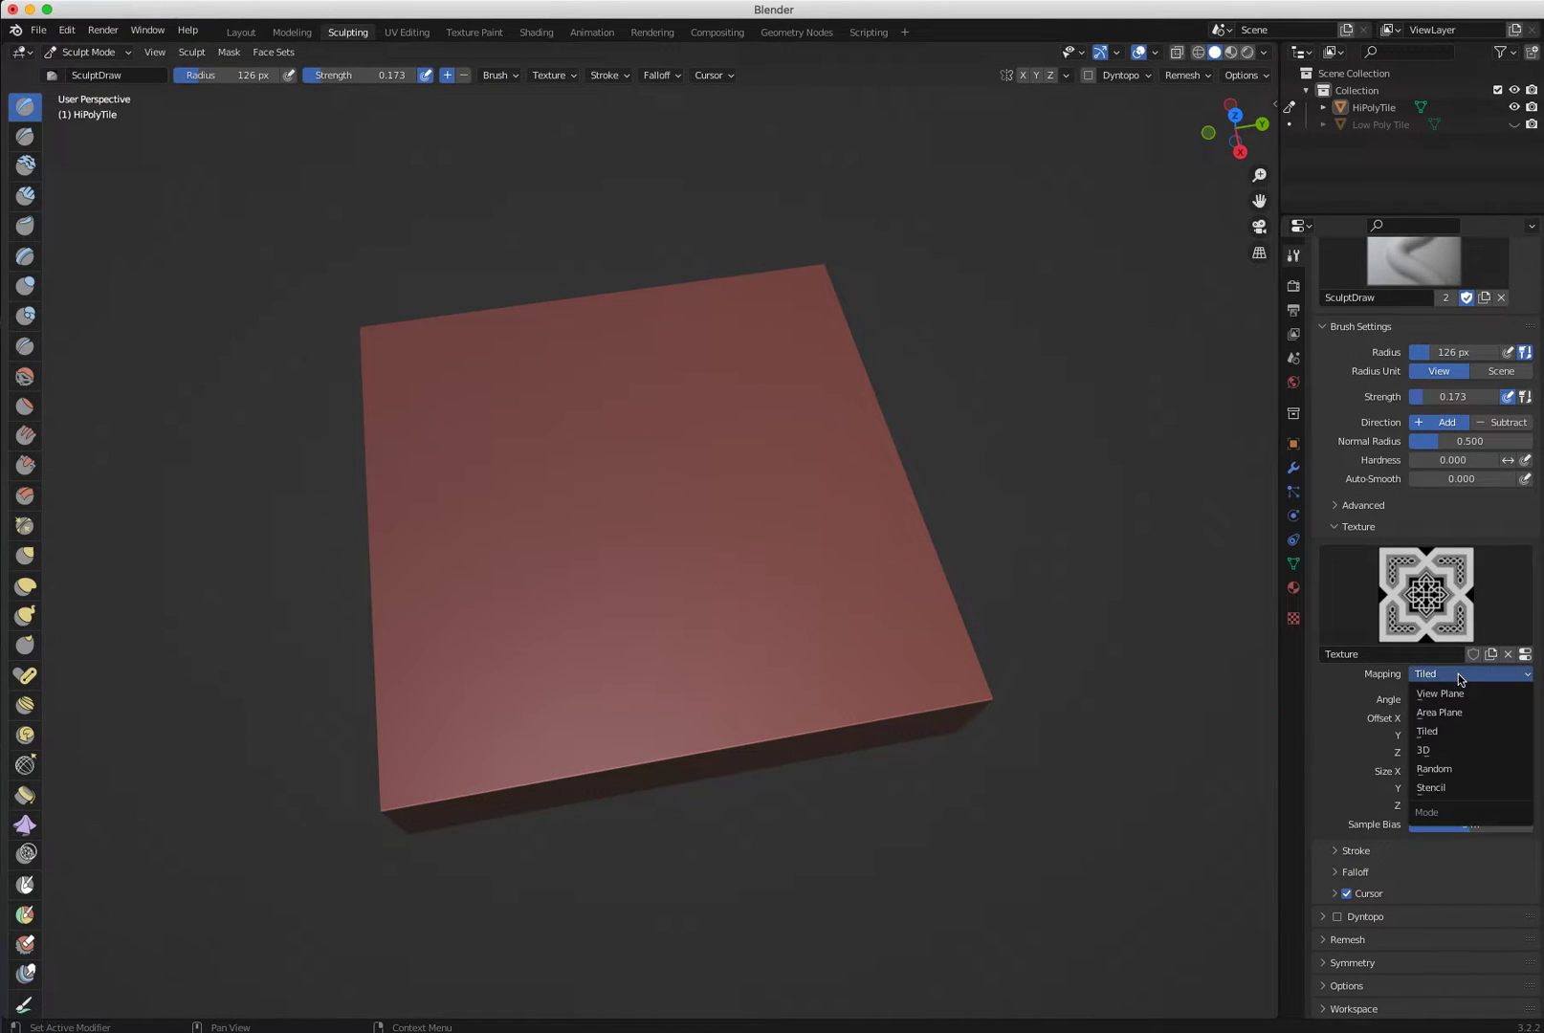
{"action": "left_click", "coordinate": [1464, 751]}
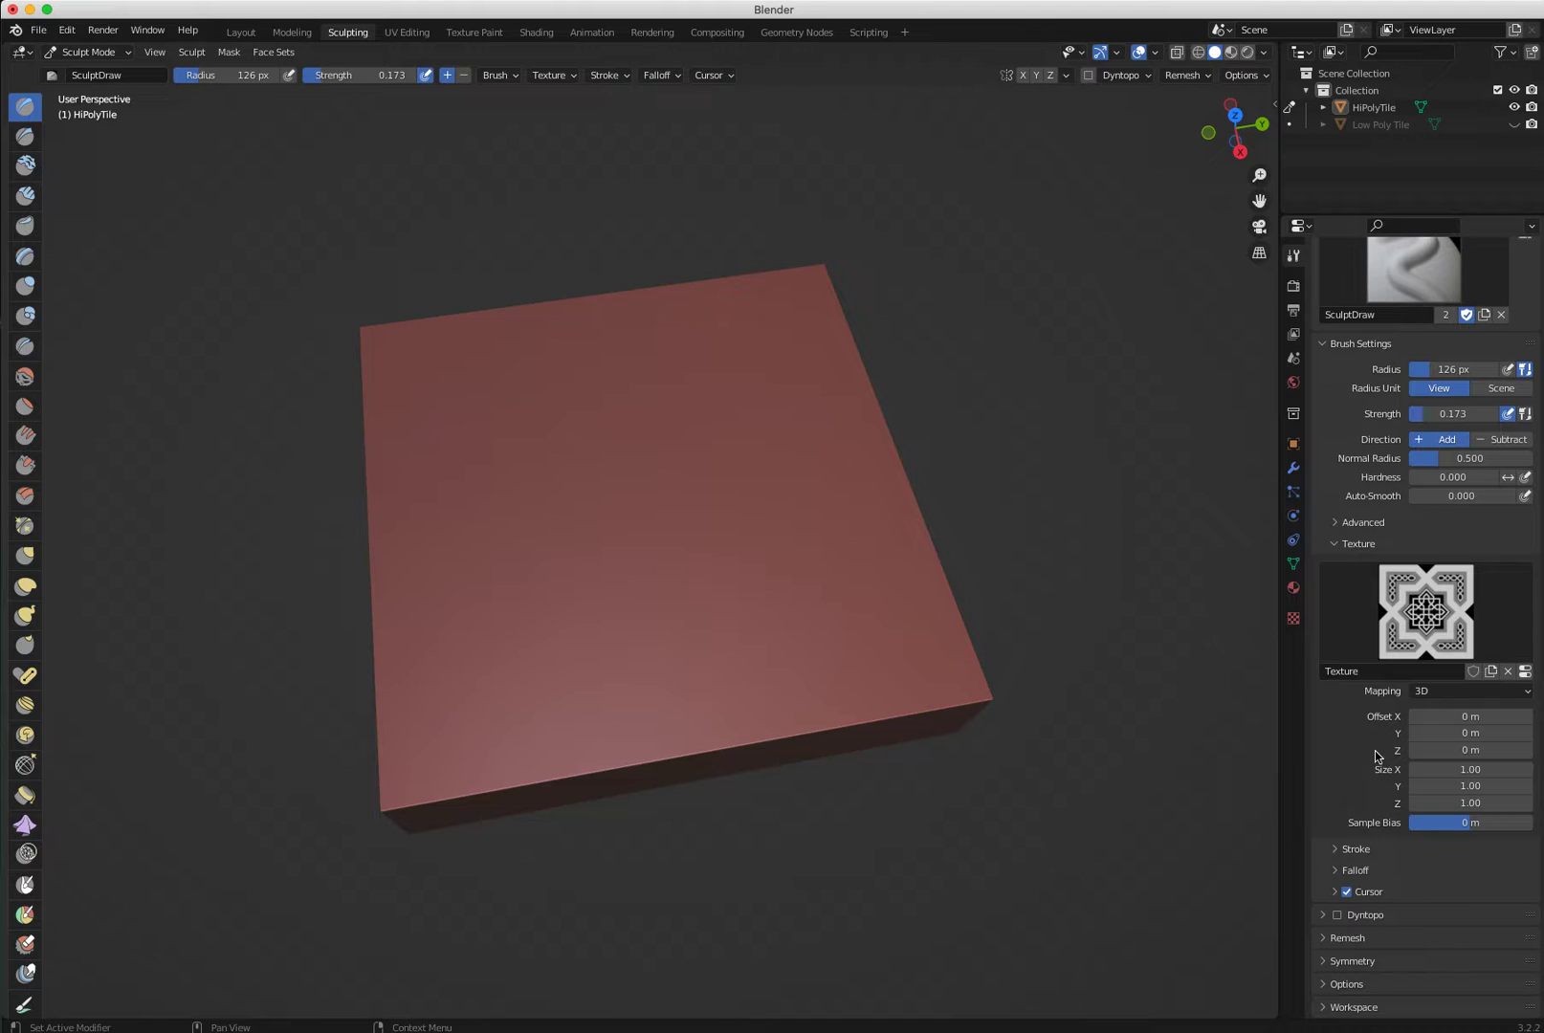
{"action": "left_click", "coordinate": [1335, 850]}
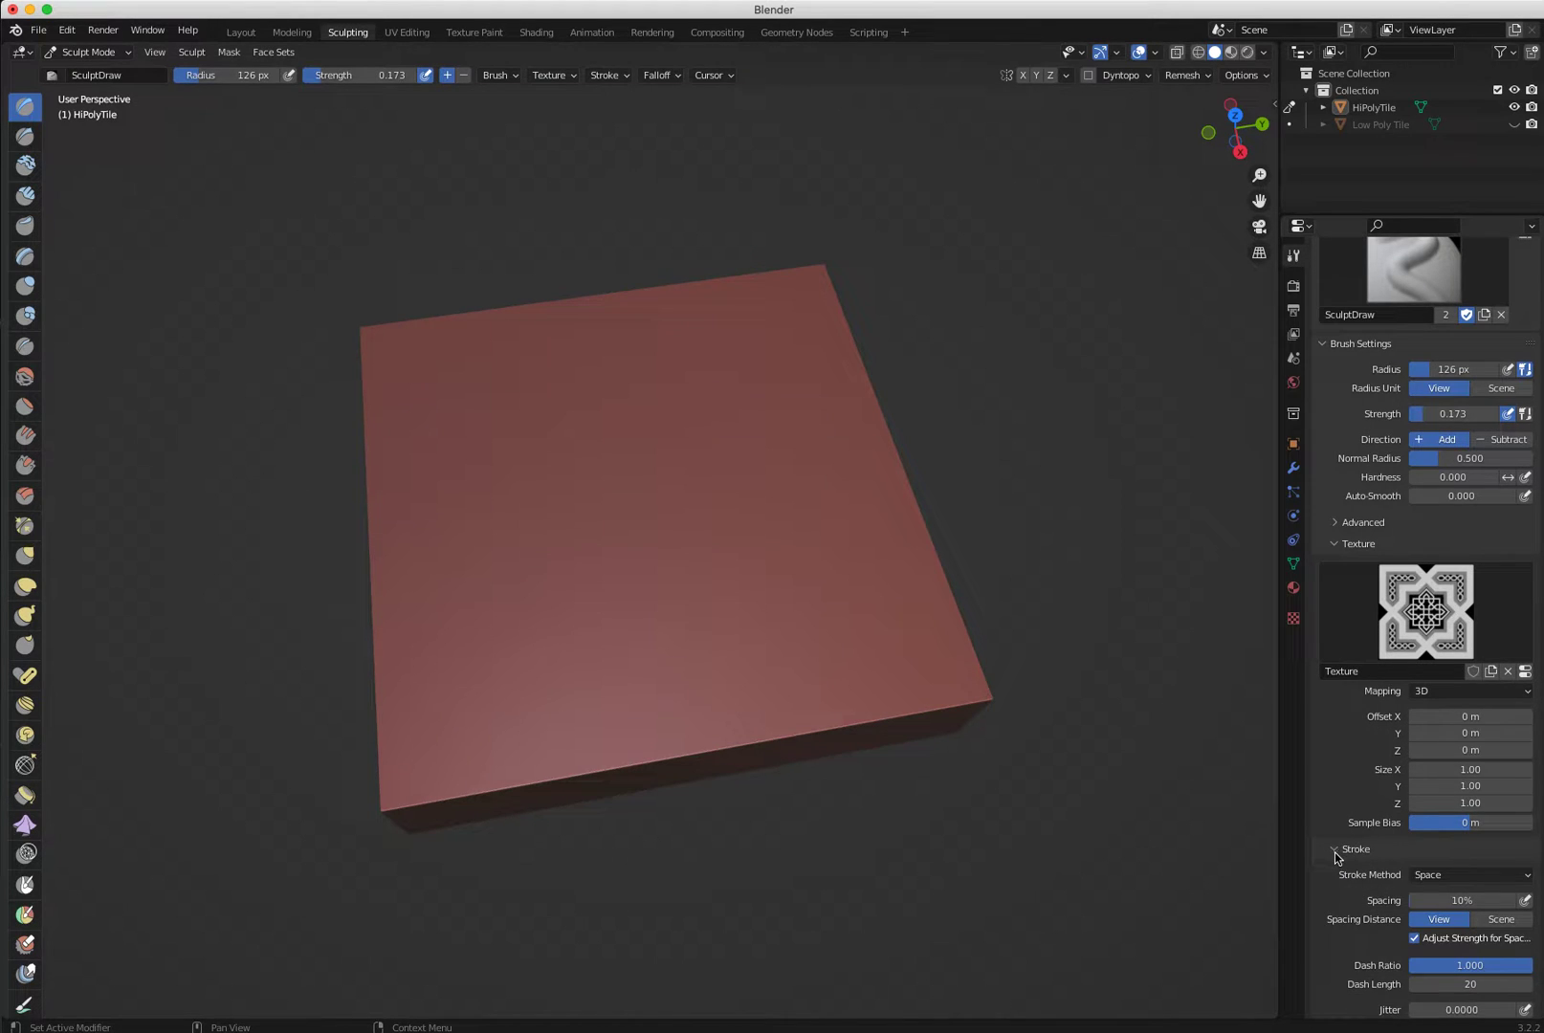
{"action": "scroll", "coordinate": [1336, 857], "scroll_direction": "down", "scroll_amount": 6}
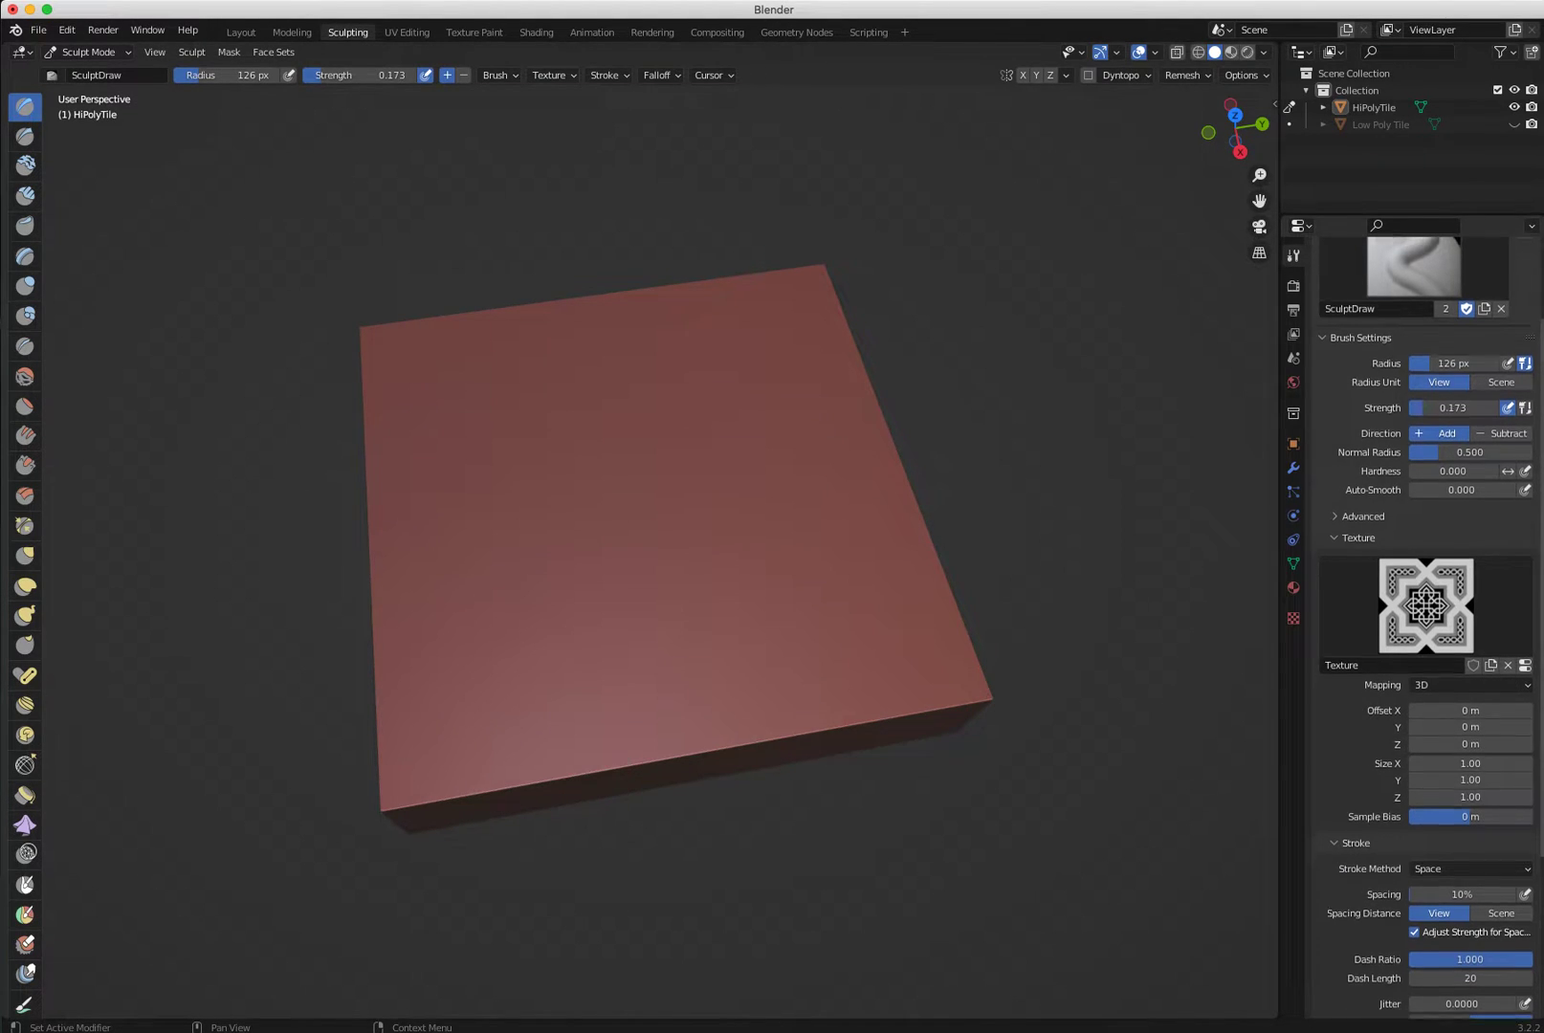
Switch the brush stroke method to Anchored.
{"action": "left_click", "coordinate": [1431, 653]}
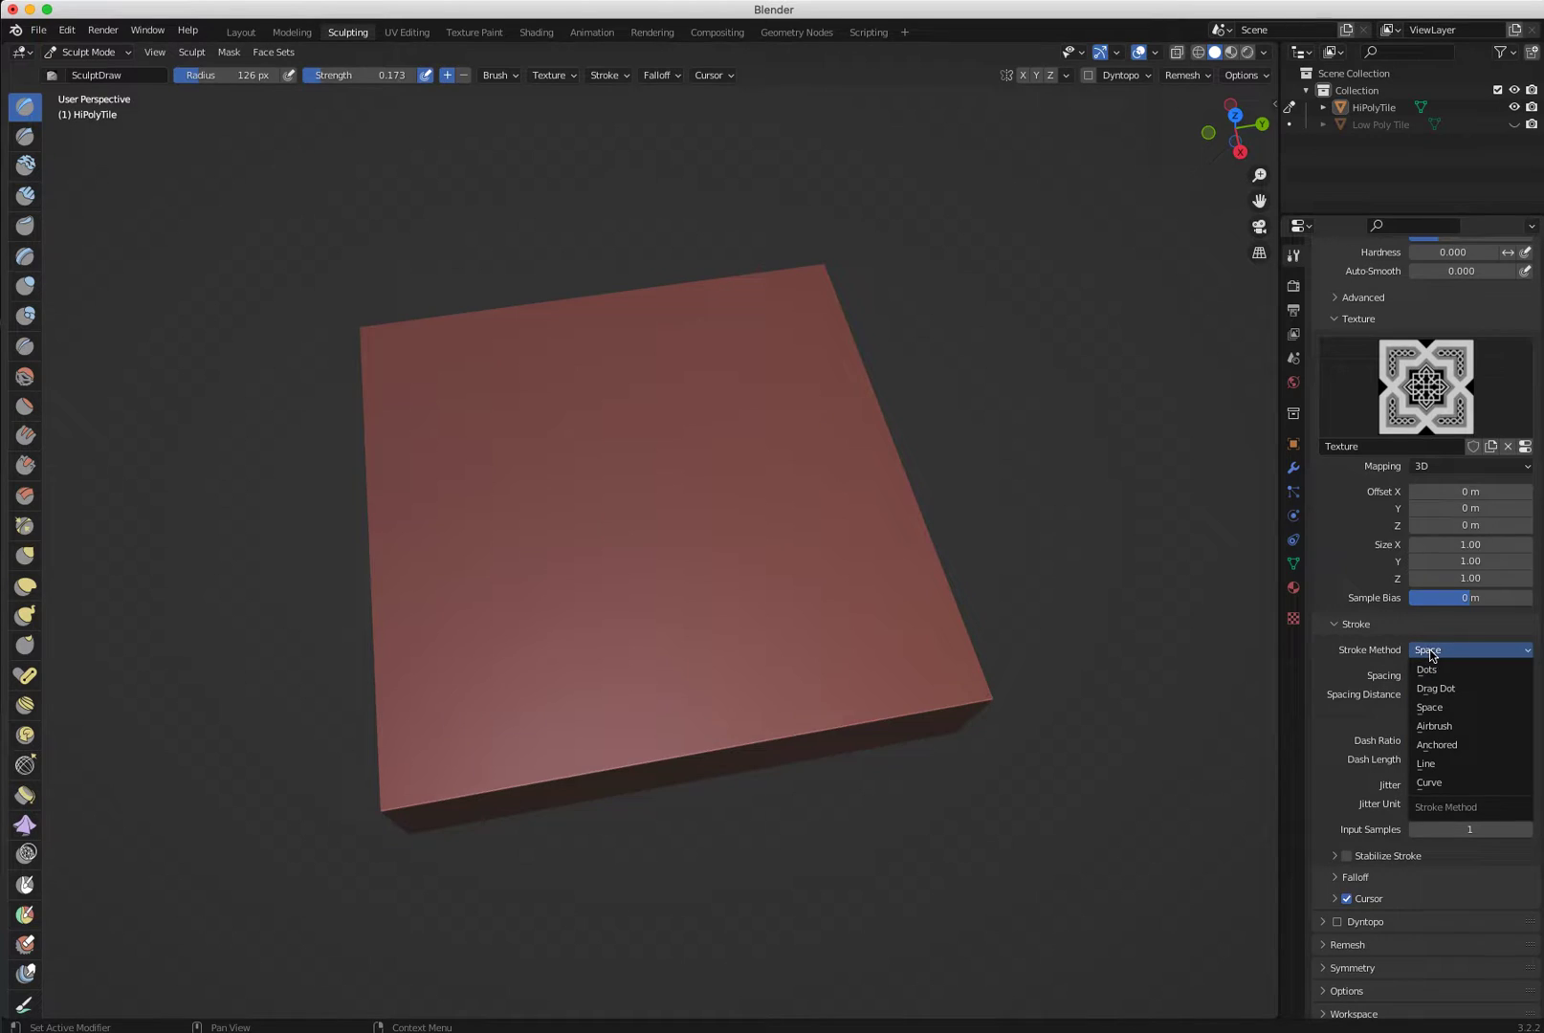
{"action": "left_click", "coordinate": [1447, 744]}
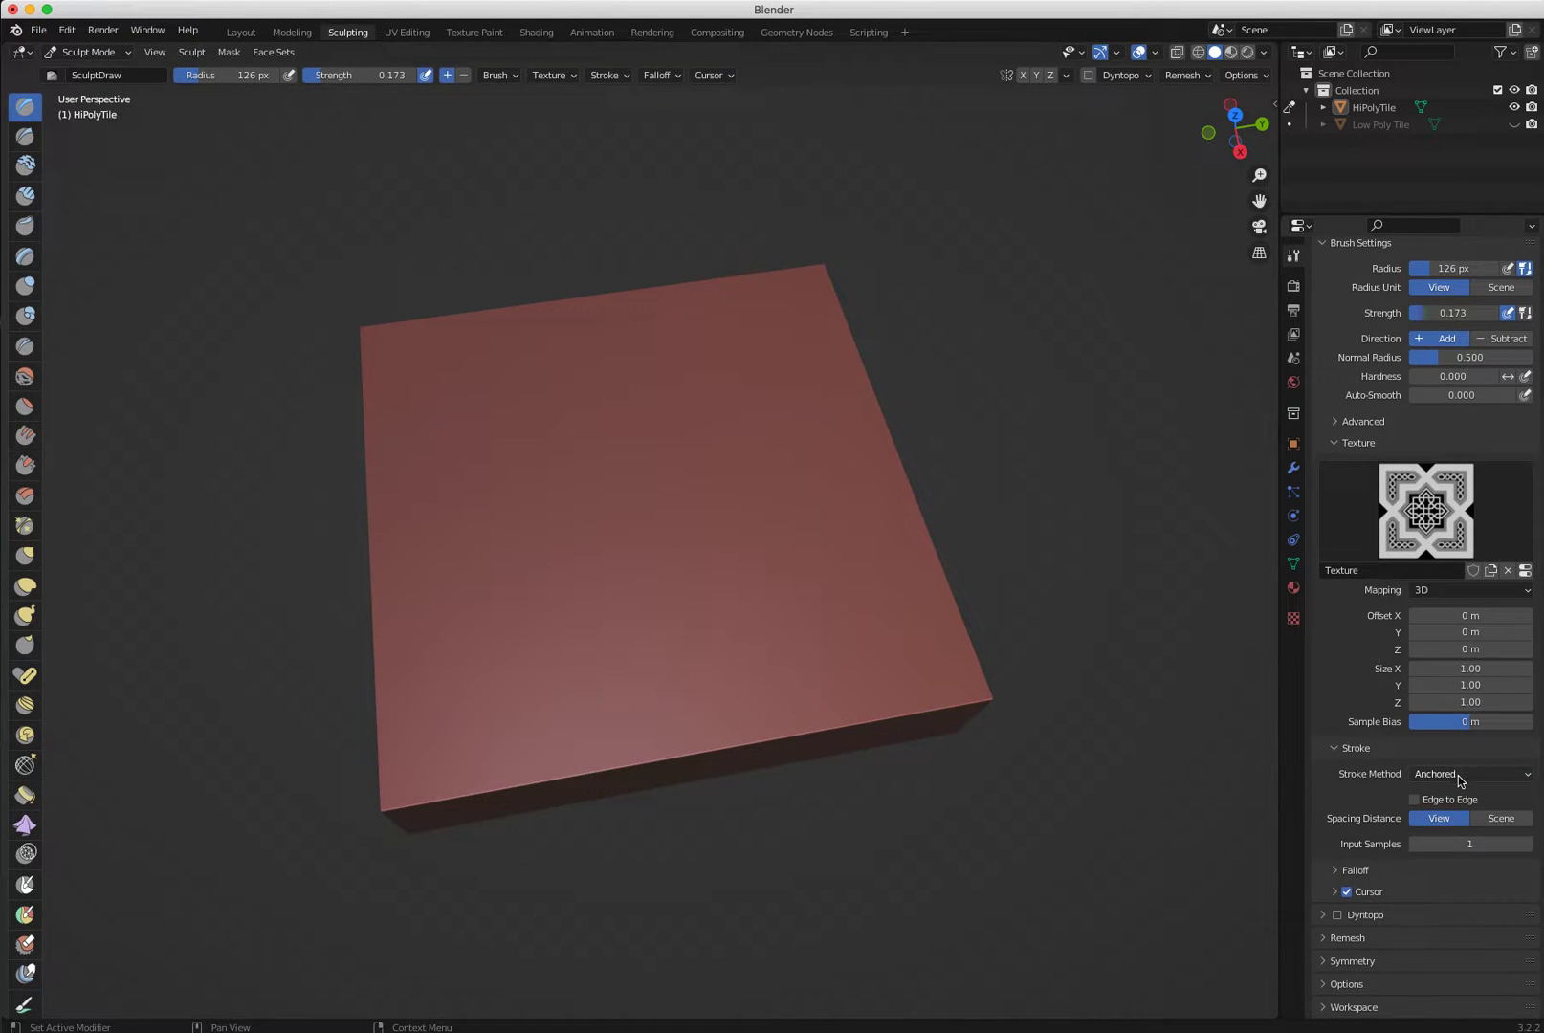
{"action": "left_click", "coordinate": [1459, 777]}
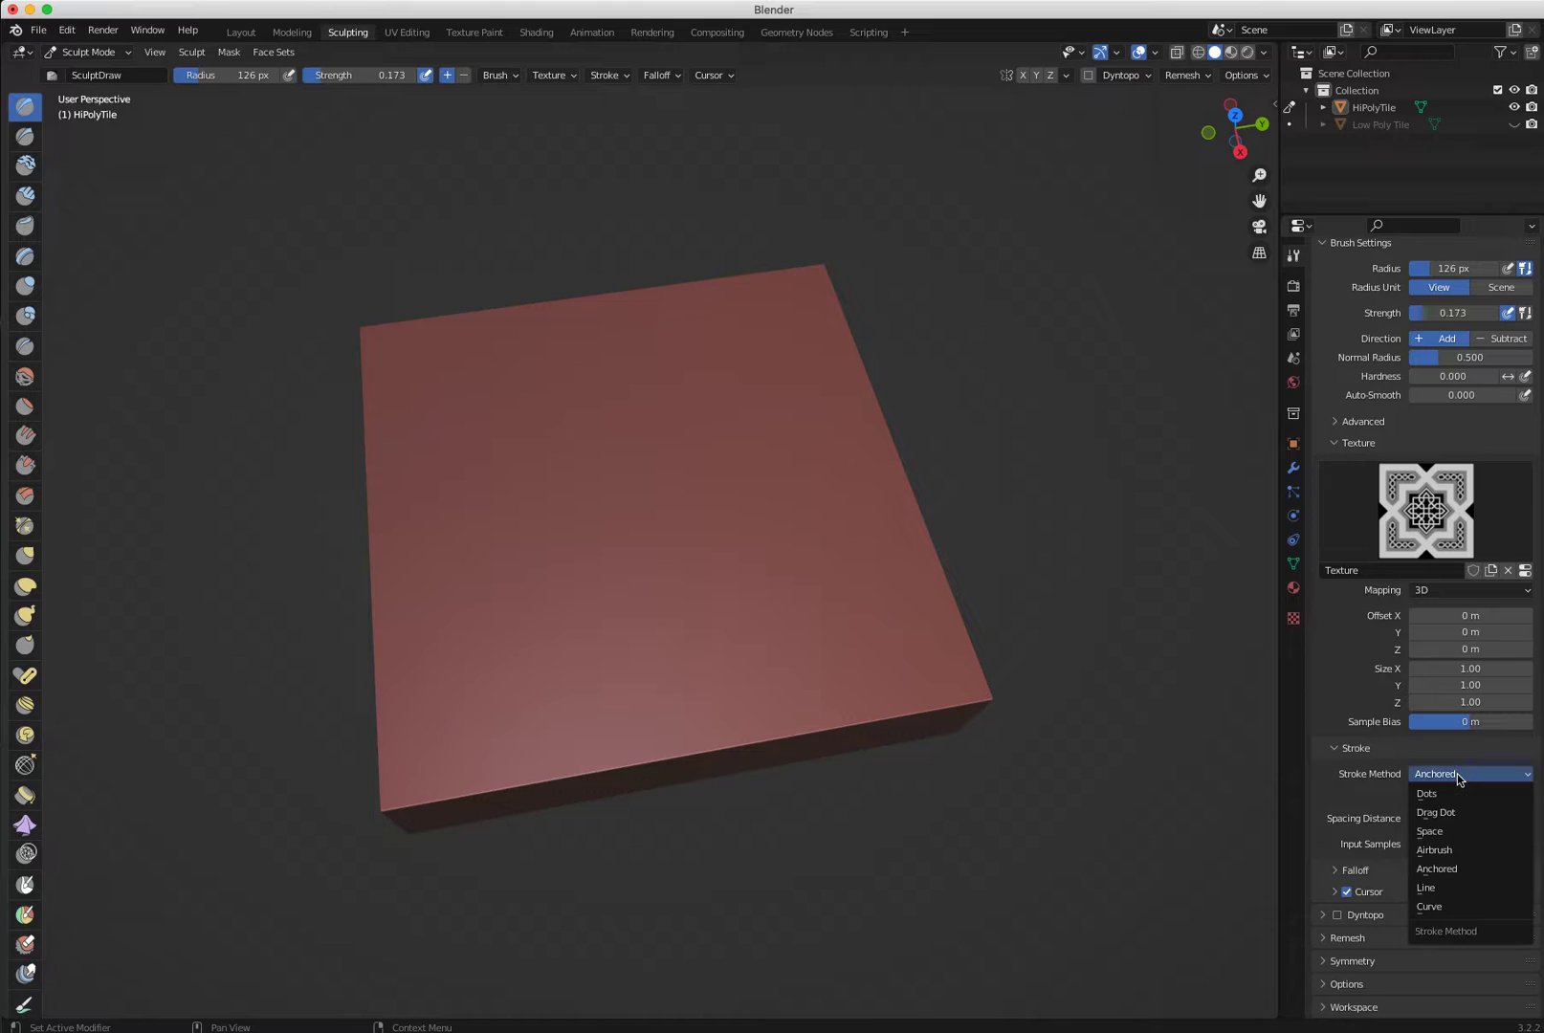
{"action": "left_click", "coordinate": [1477, 868]}
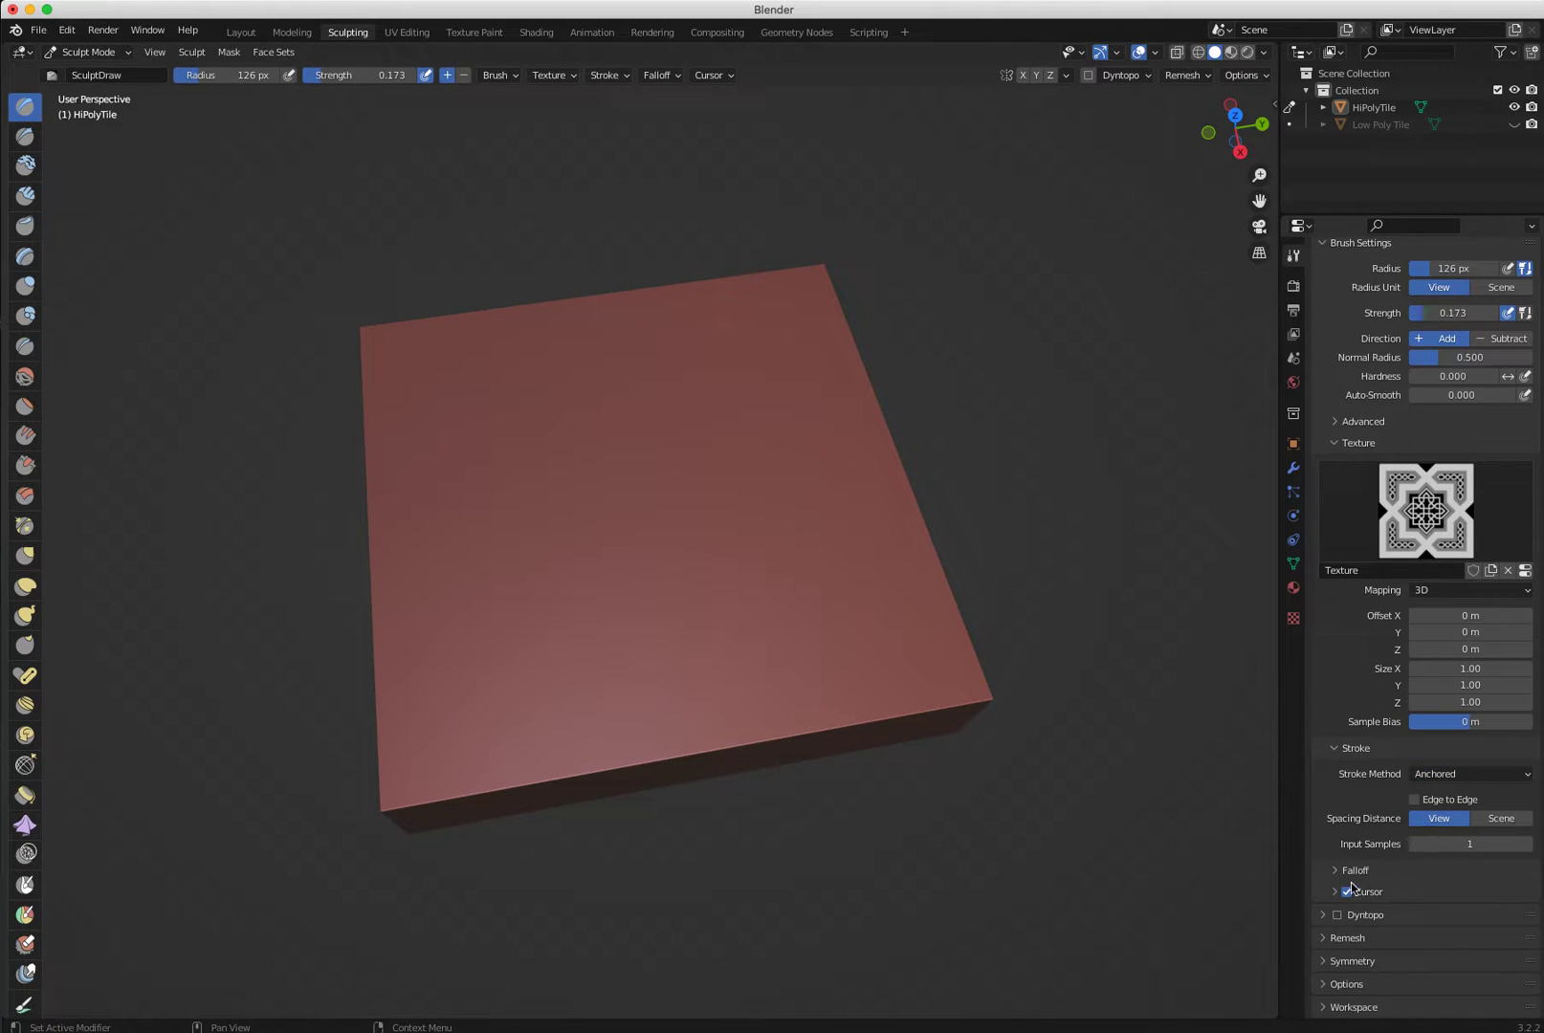
Give the brush a Constant falloff curve preset, then view the tile from directly above.
{"action": "left_click", "coordinate": [1335, 872]}
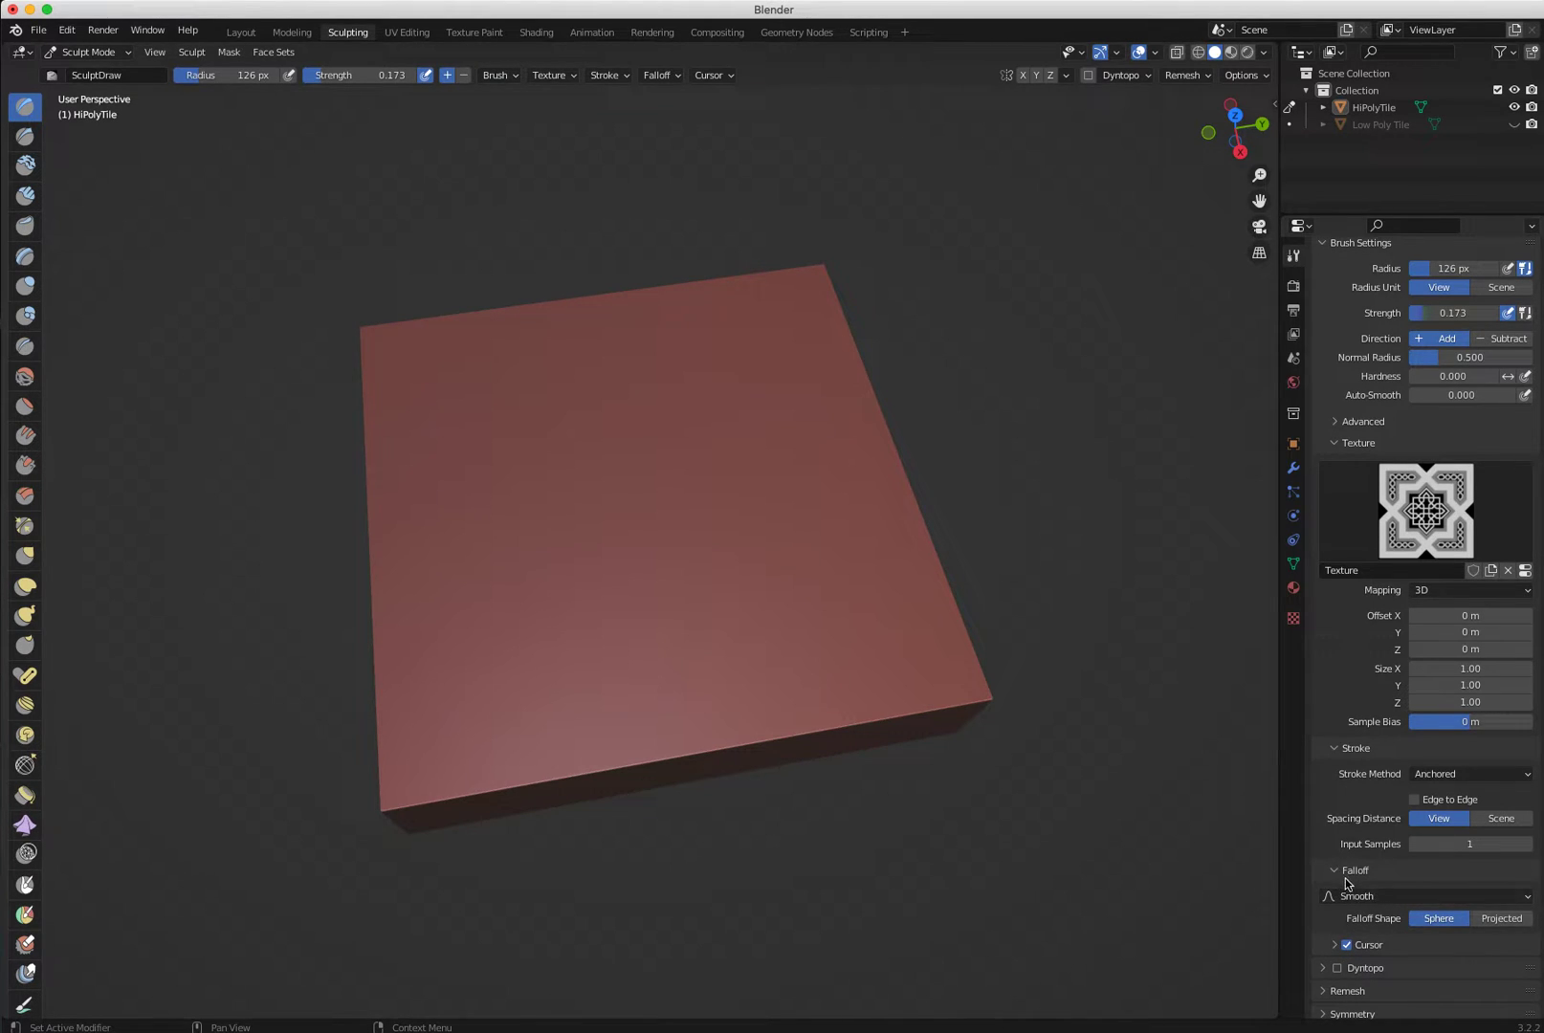
{"action": "left_click", "coordinate": [1389, 899]}
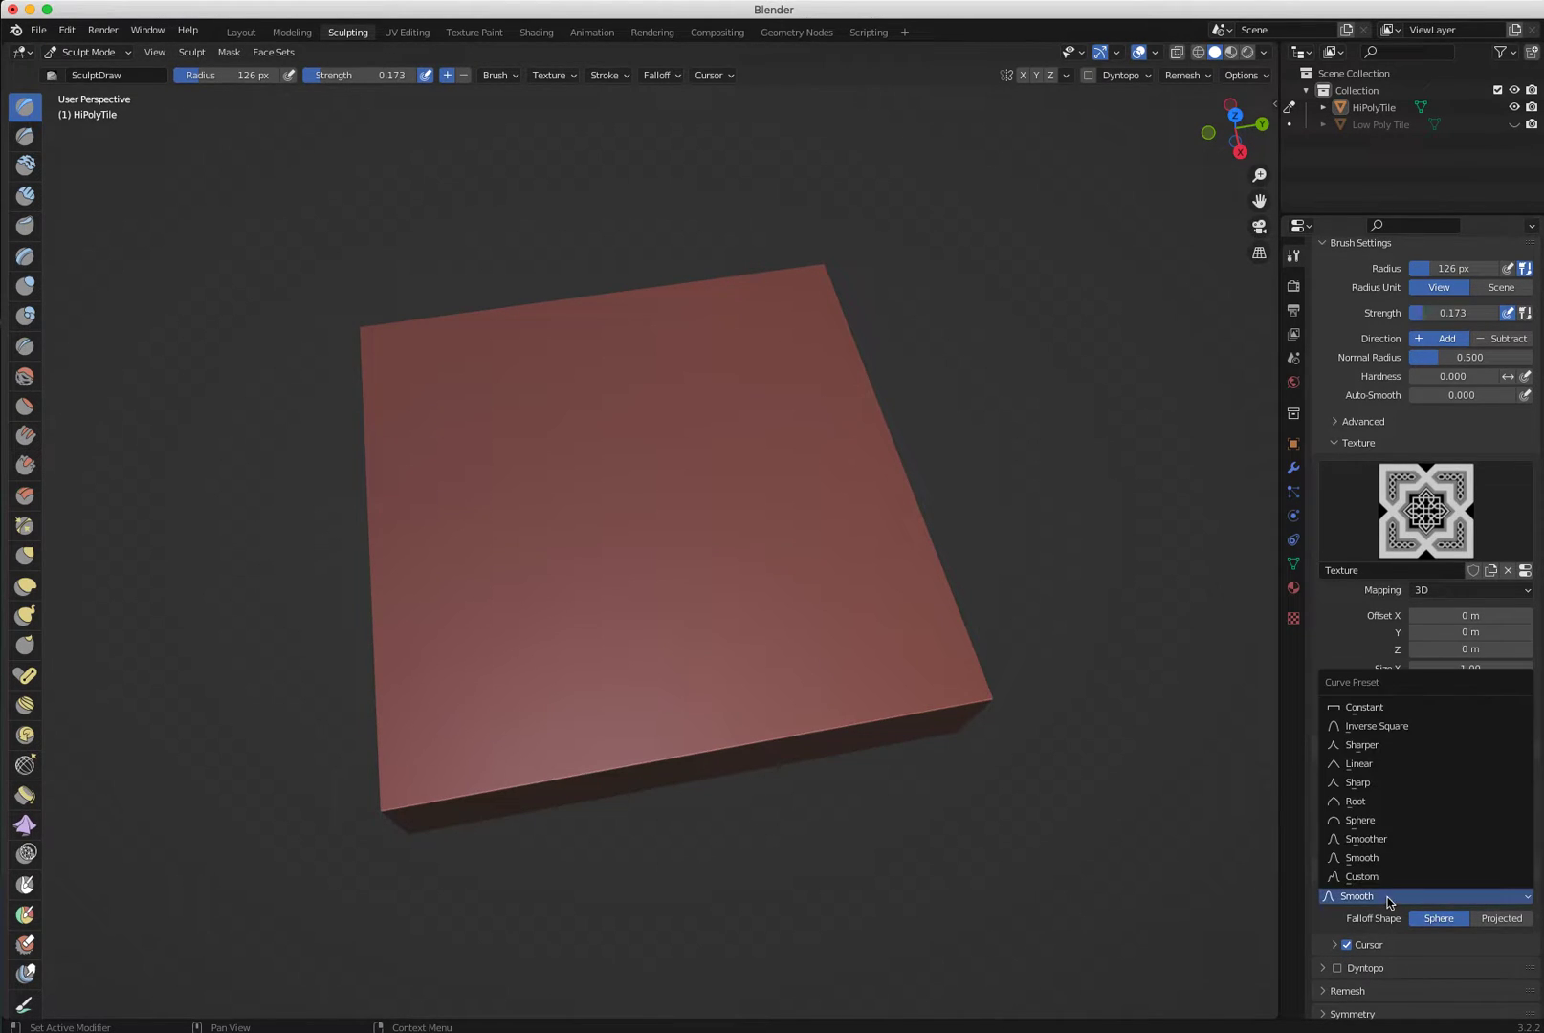
{"action": "left_click", "coordinate": [1376, 712]}
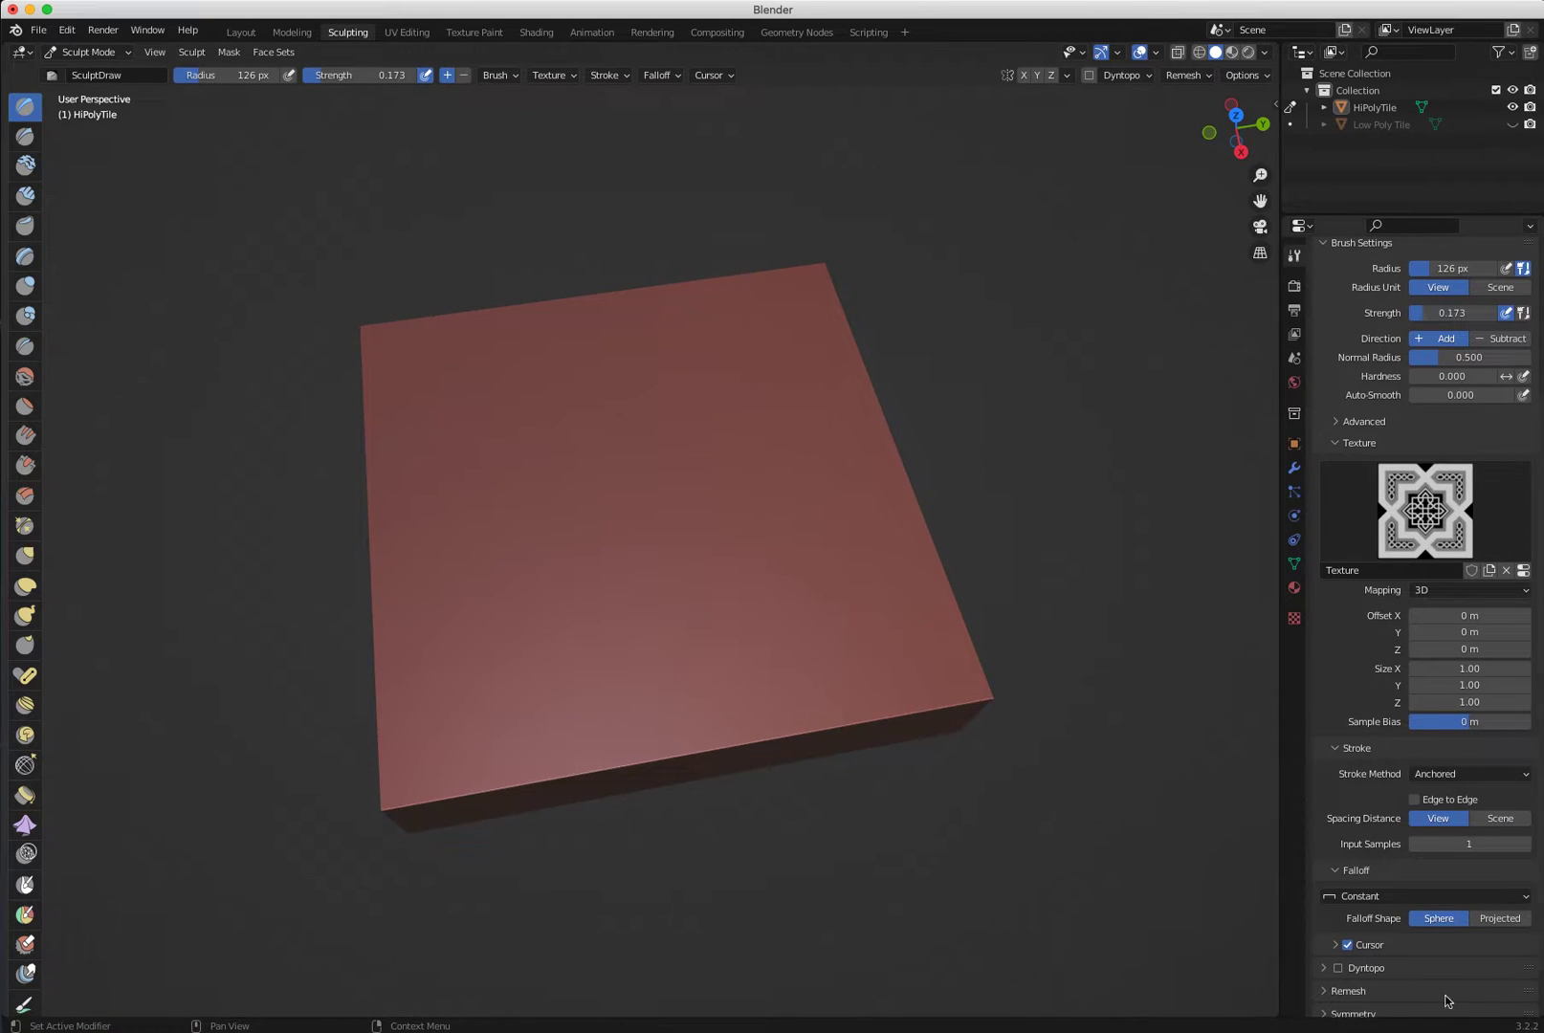
{"action": "middle_click_drag", "start_coordinate": [655, 840], "coordinate": [655, 842]}
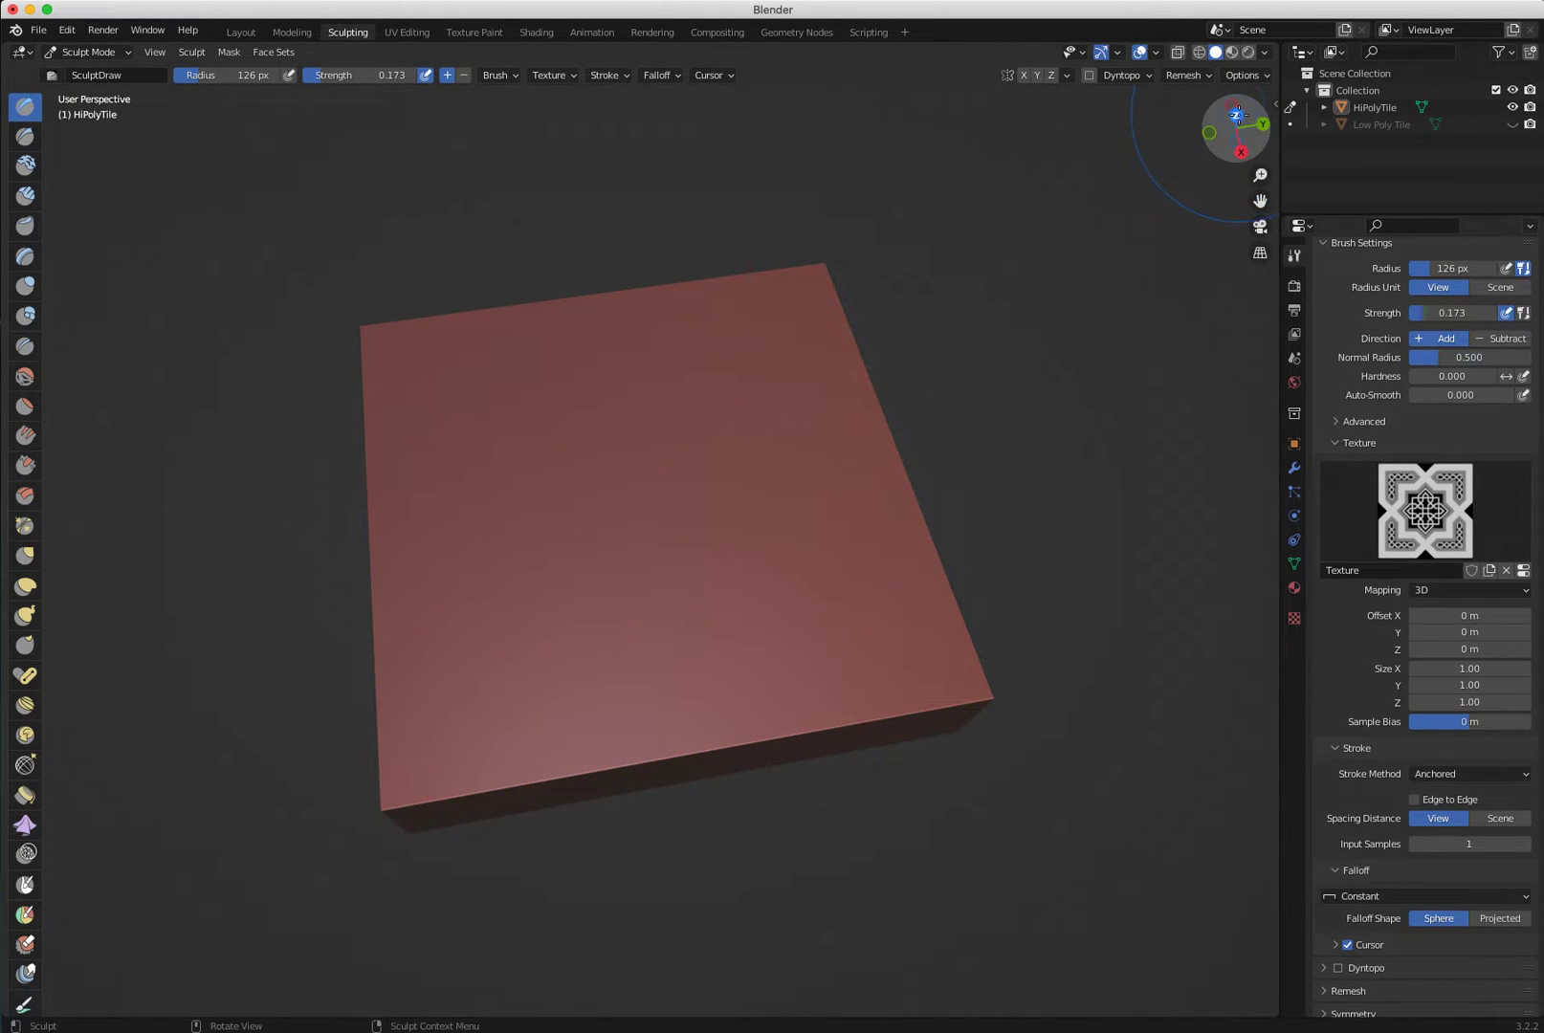
{"action": "left_click", "coordinate": [1236, 115]}
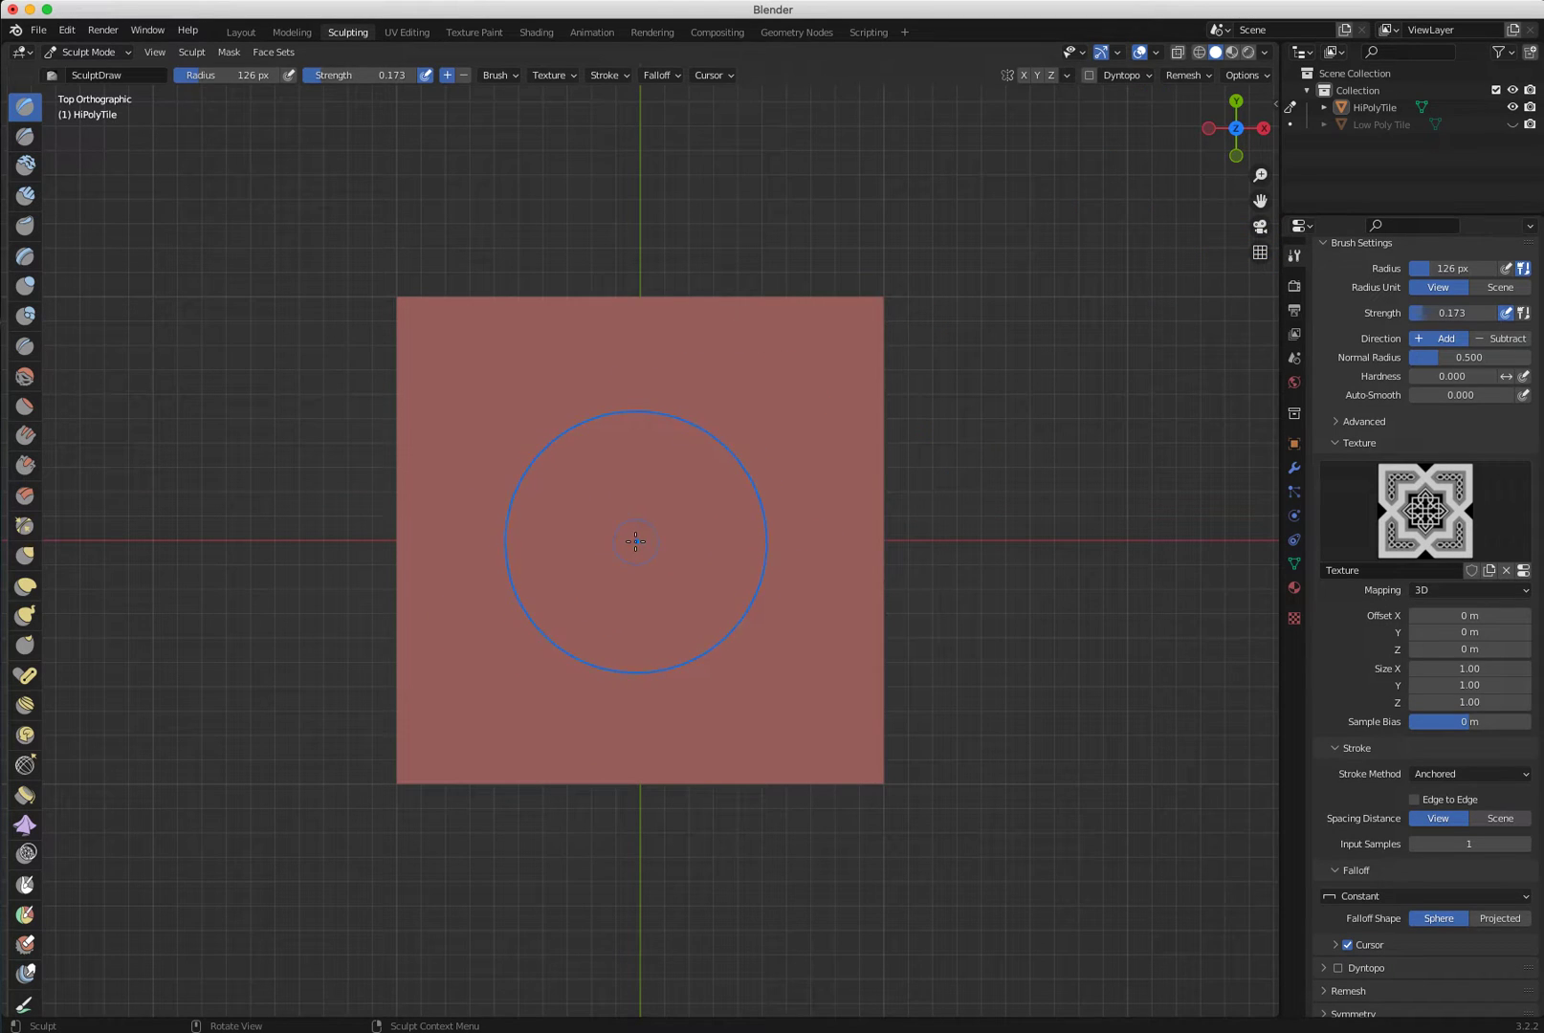
Stamp the ornament into HiPolyTile from its centre, check it in perspective, then switch to Layout.
{"action": "left_click_drag", "start_coordinate": [636, 540], "coordinate": [875, 705]}
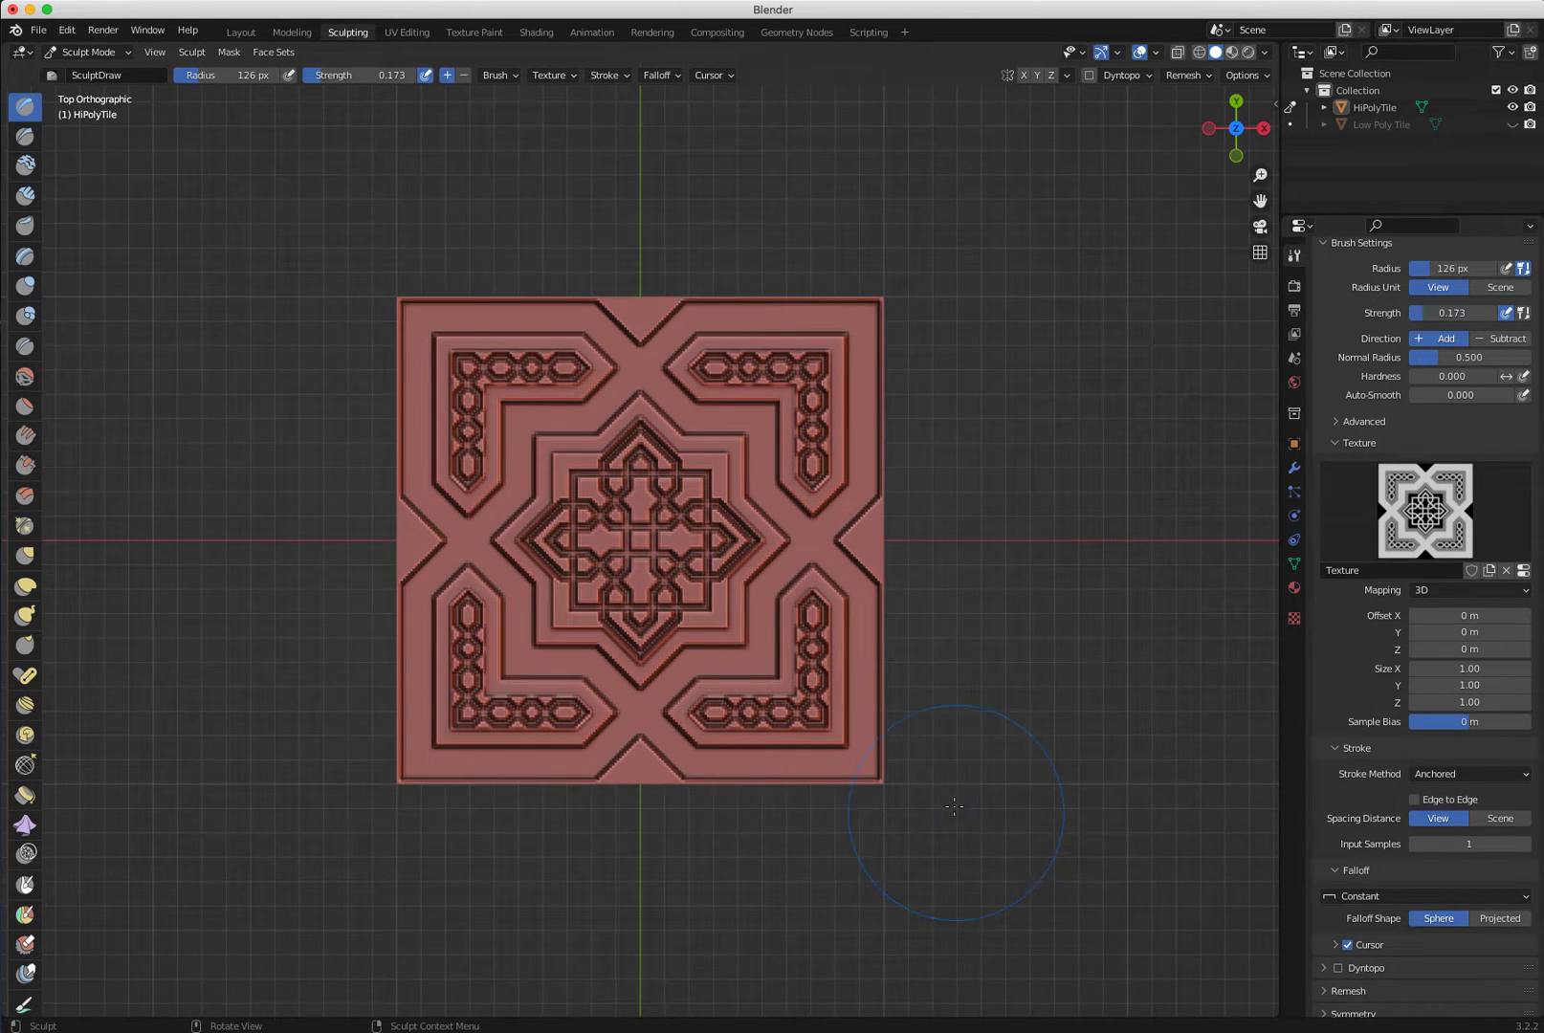
{"action": "middle_click_drag", "start_coordinate": [1034, 827], "coordinate": [945, 736]}
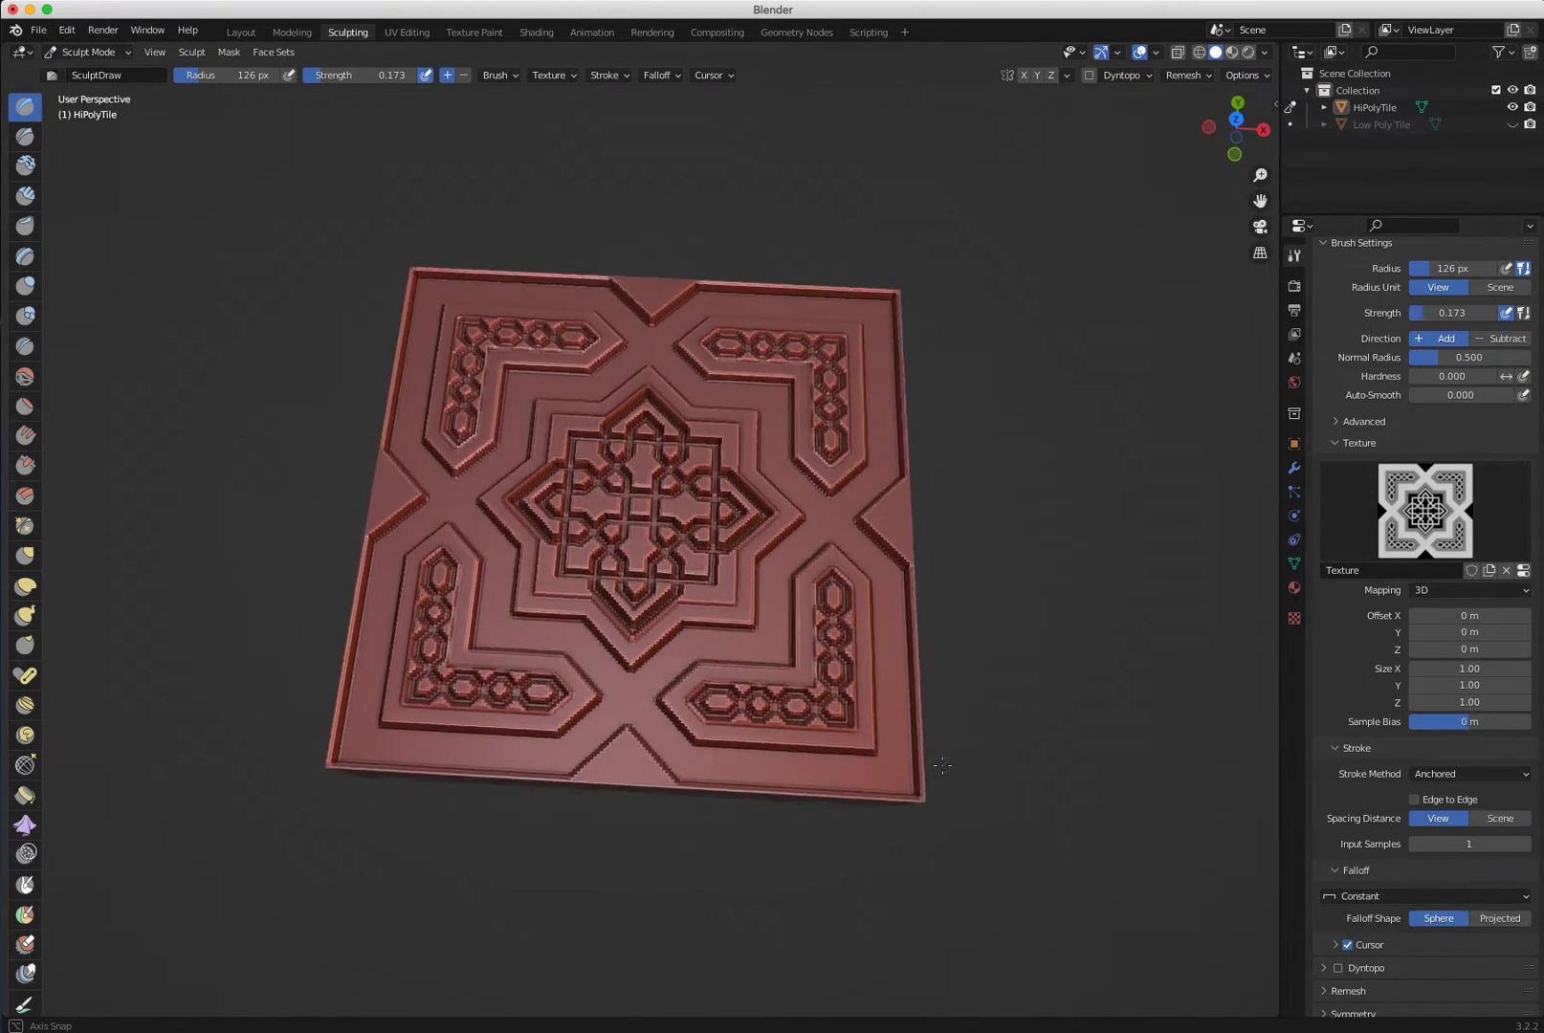
{"action": "mouse_move", "coordinate": [947, 801]}
{"action": "middle_mouse_down"}
{"action": "mouse_move", "coordinate": [926, 706]}
{"action": "mouse_move", "coordinate": [957, 746]}
{"action": "mouse_move", "coordinate": [953, 775]}
{"action": "mouse_move", "coordinate": [952, 723]}
{"action": "mouse_move", "coordinate": [947, 746]}
{"action": "middle_mouse_up"}
{"action": "left_click", "coordinate": [240, 31]}
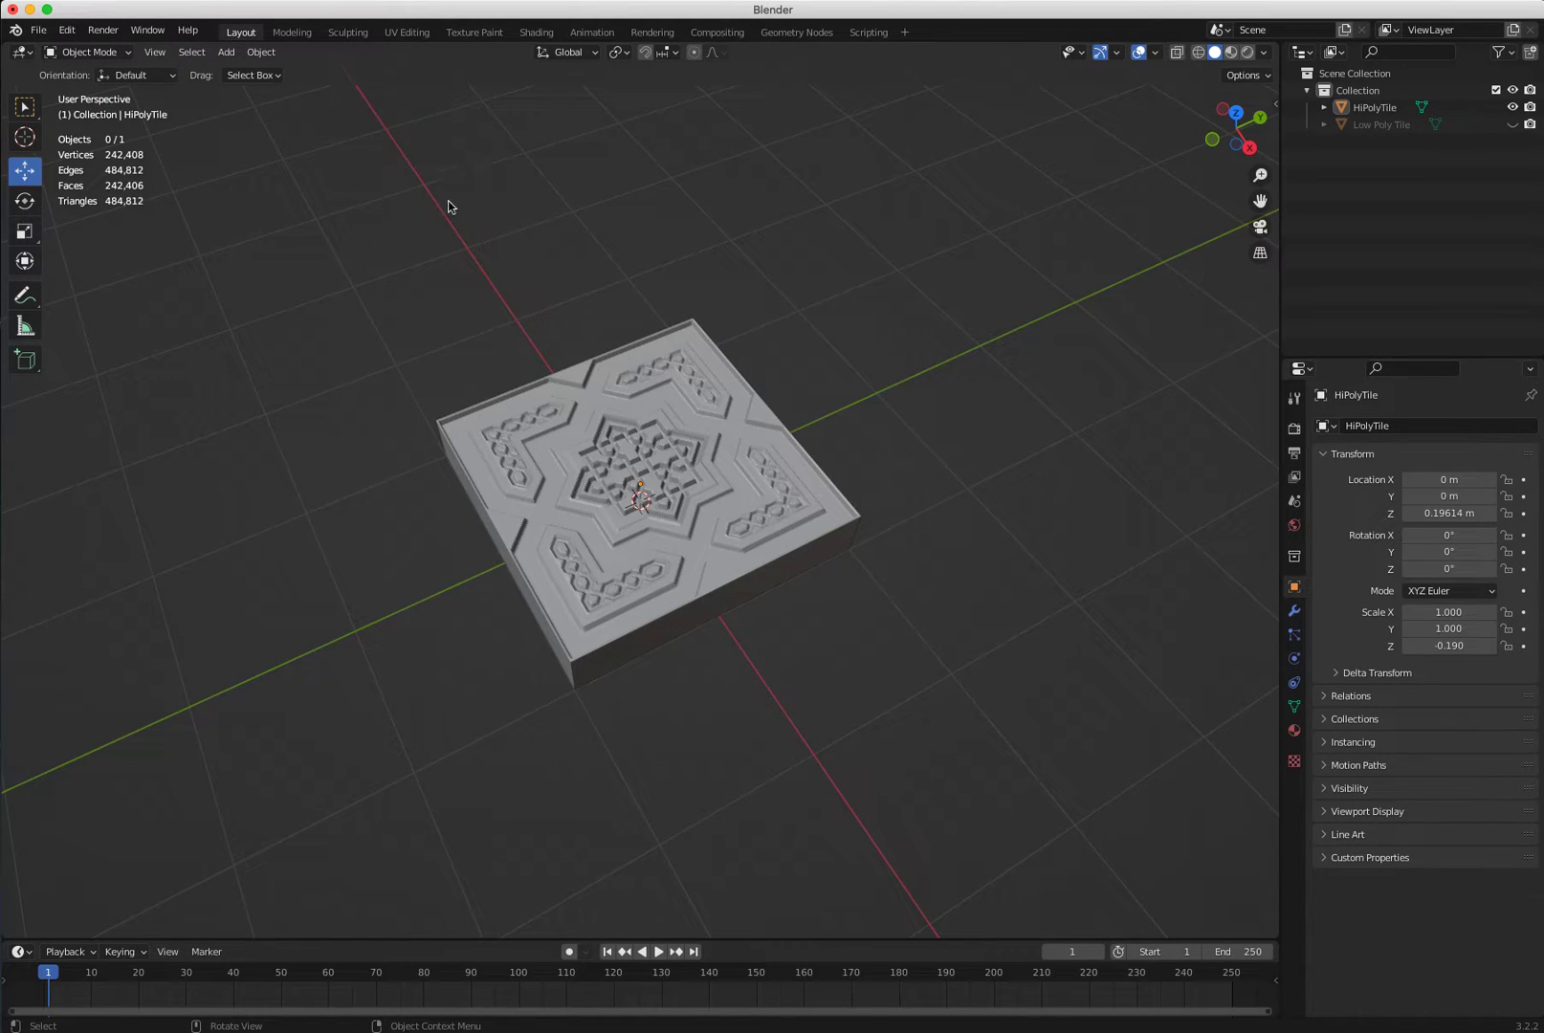
Add a cube at Y 3.39 m beside the tile, flattened to 2.014 × 2.014 × 0.158.
{"action": "left_click", "coordinate": [226, 53]}
{"action": "mouse_move", "coordinate": [257, 73]}
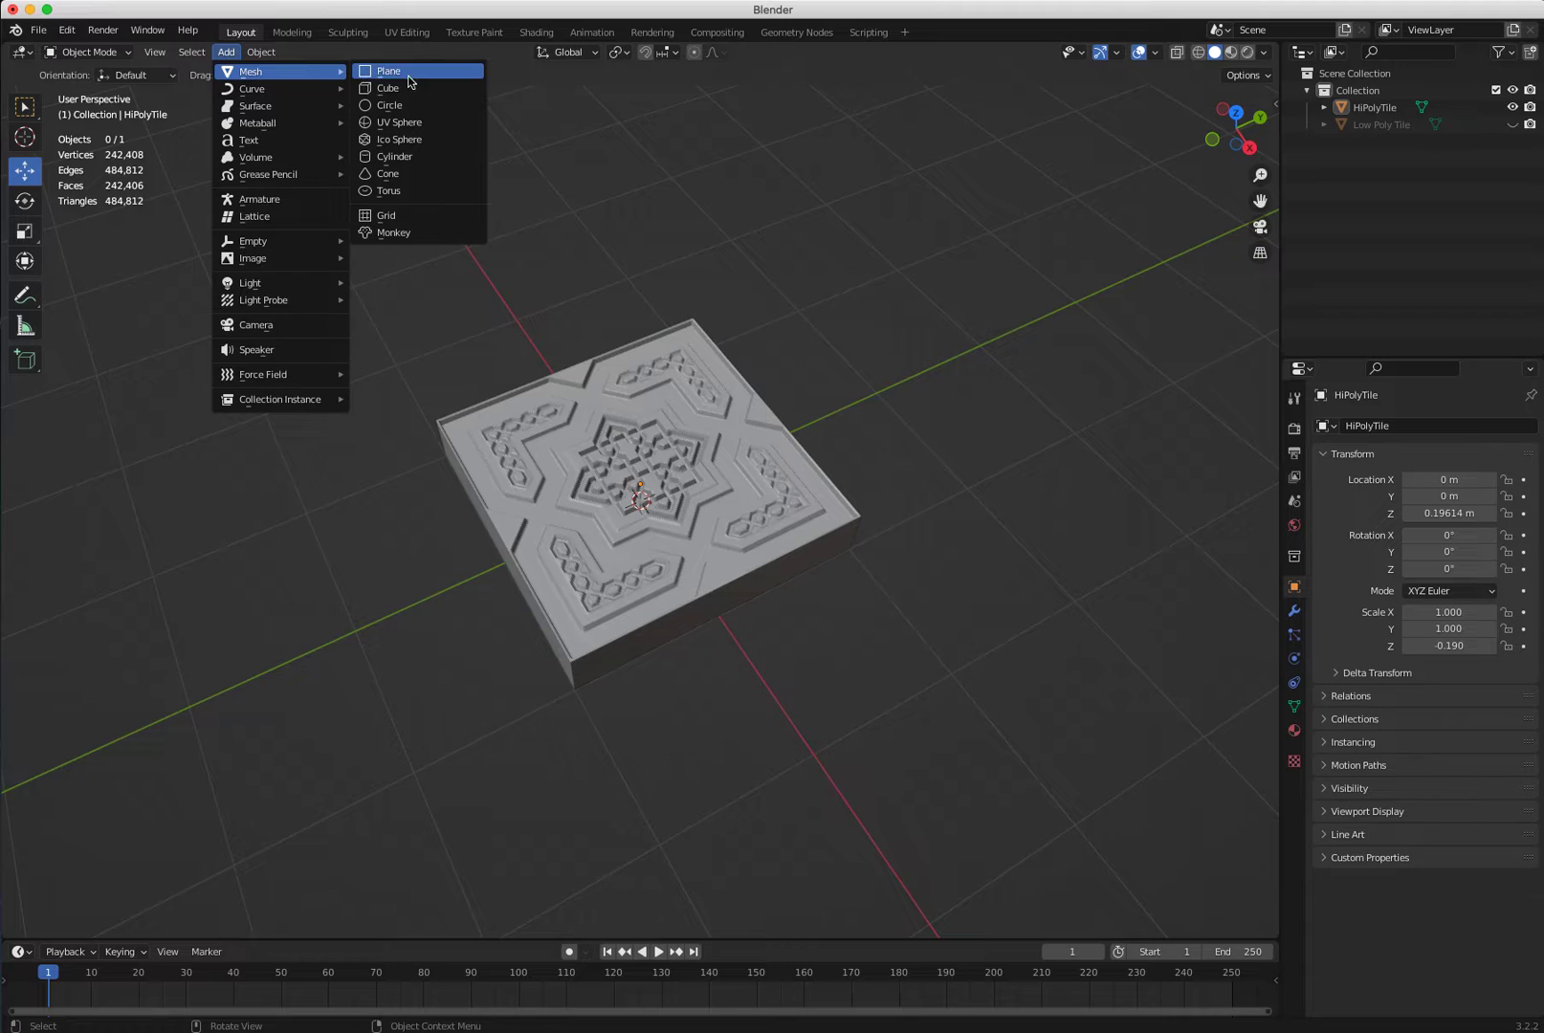
{"action": "left_click", "coordinate": [405, 95]}
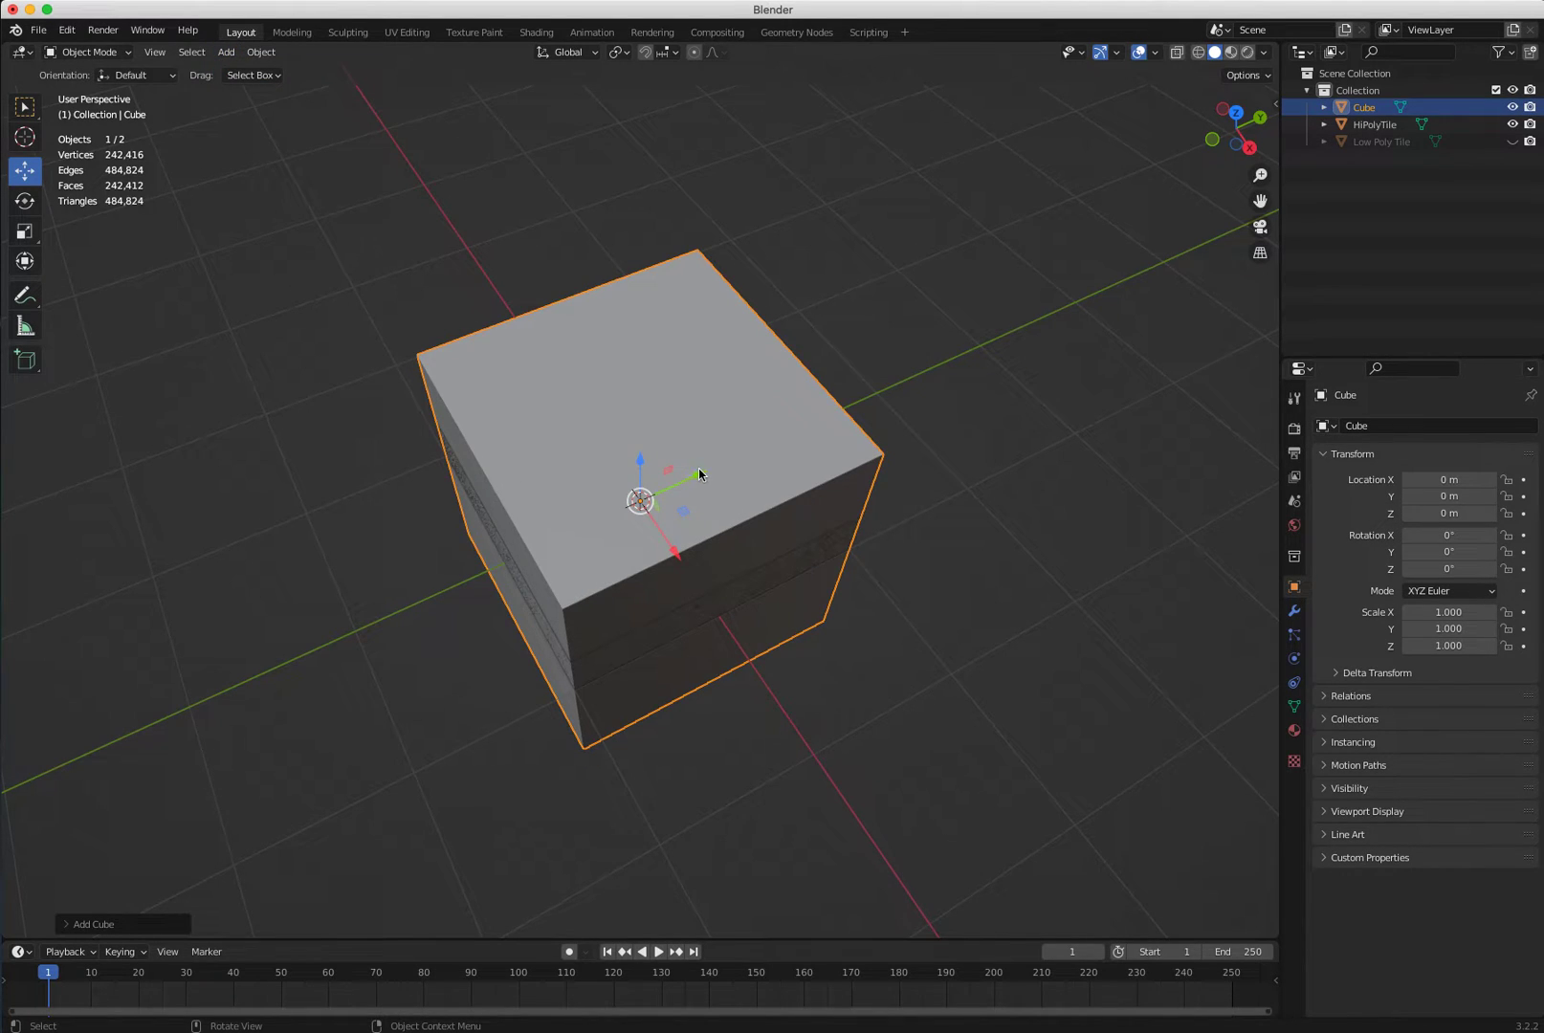
{"action": "left_click_drag", "start_coordinate": [698, 474], "coordinate": [1175, 305]}
{"action": "key", "text": "shift+space"}
{"action": "key", "text": "s"}
{"action": "middle_click_drag", "start_coordinate": [875, 465], "coordinate": [833, 475]}
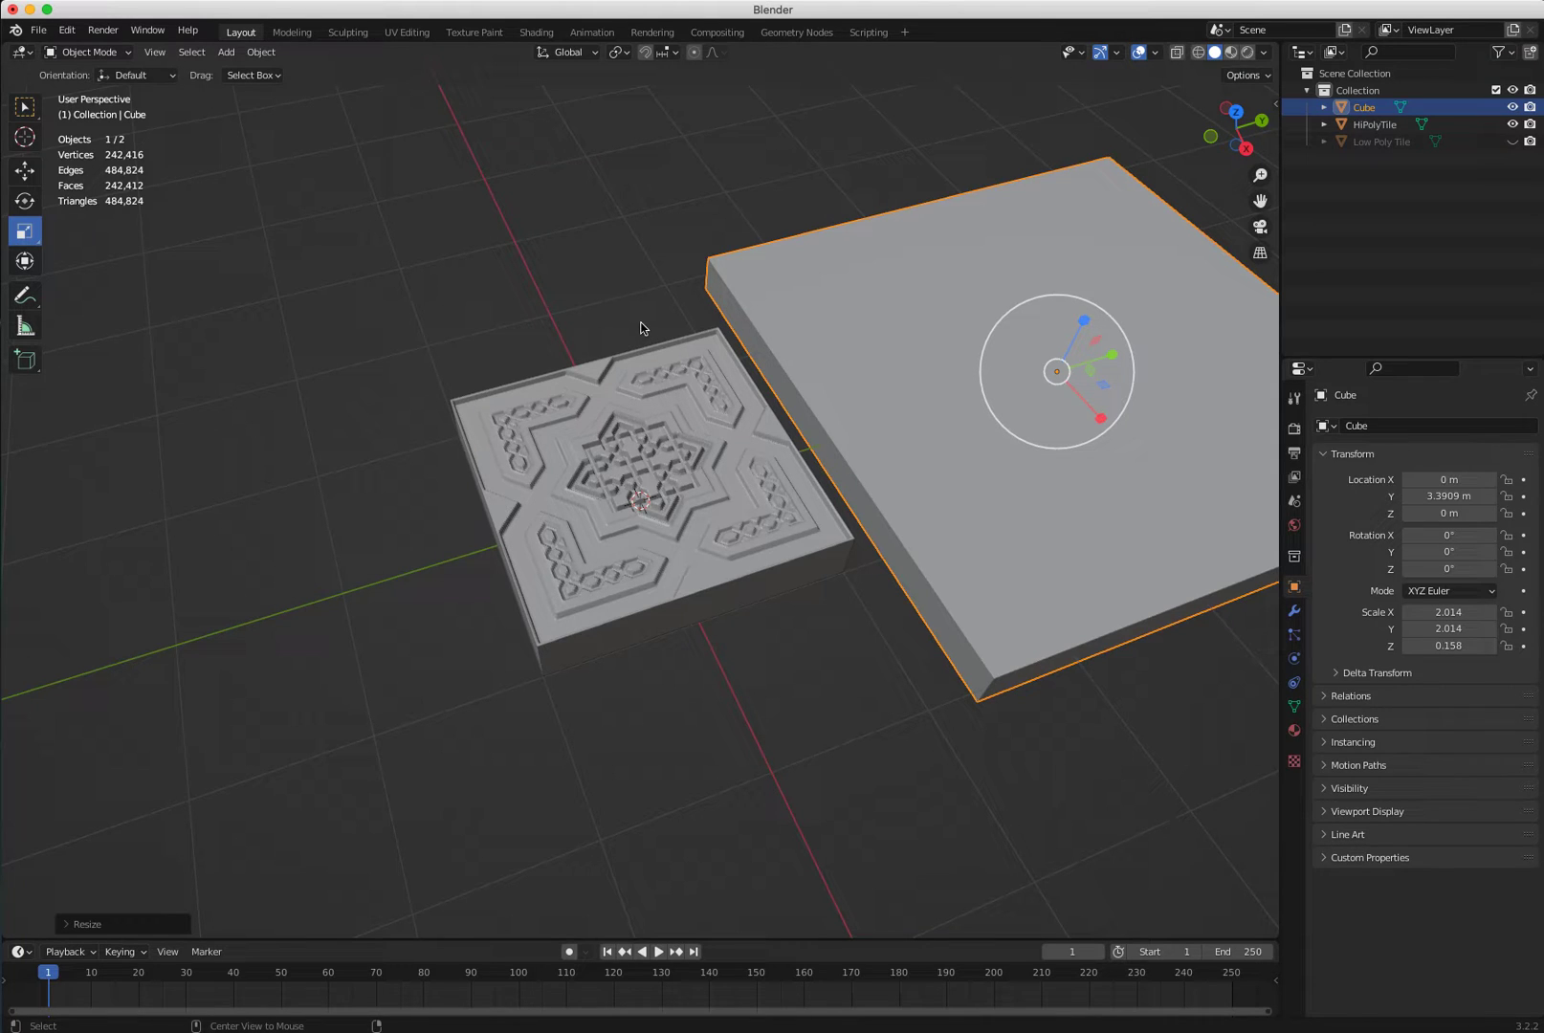
{"action": "middle_click_drag", "start_coordinate": [643, 330], "coordinate": [296, 355], "text": "shift"}
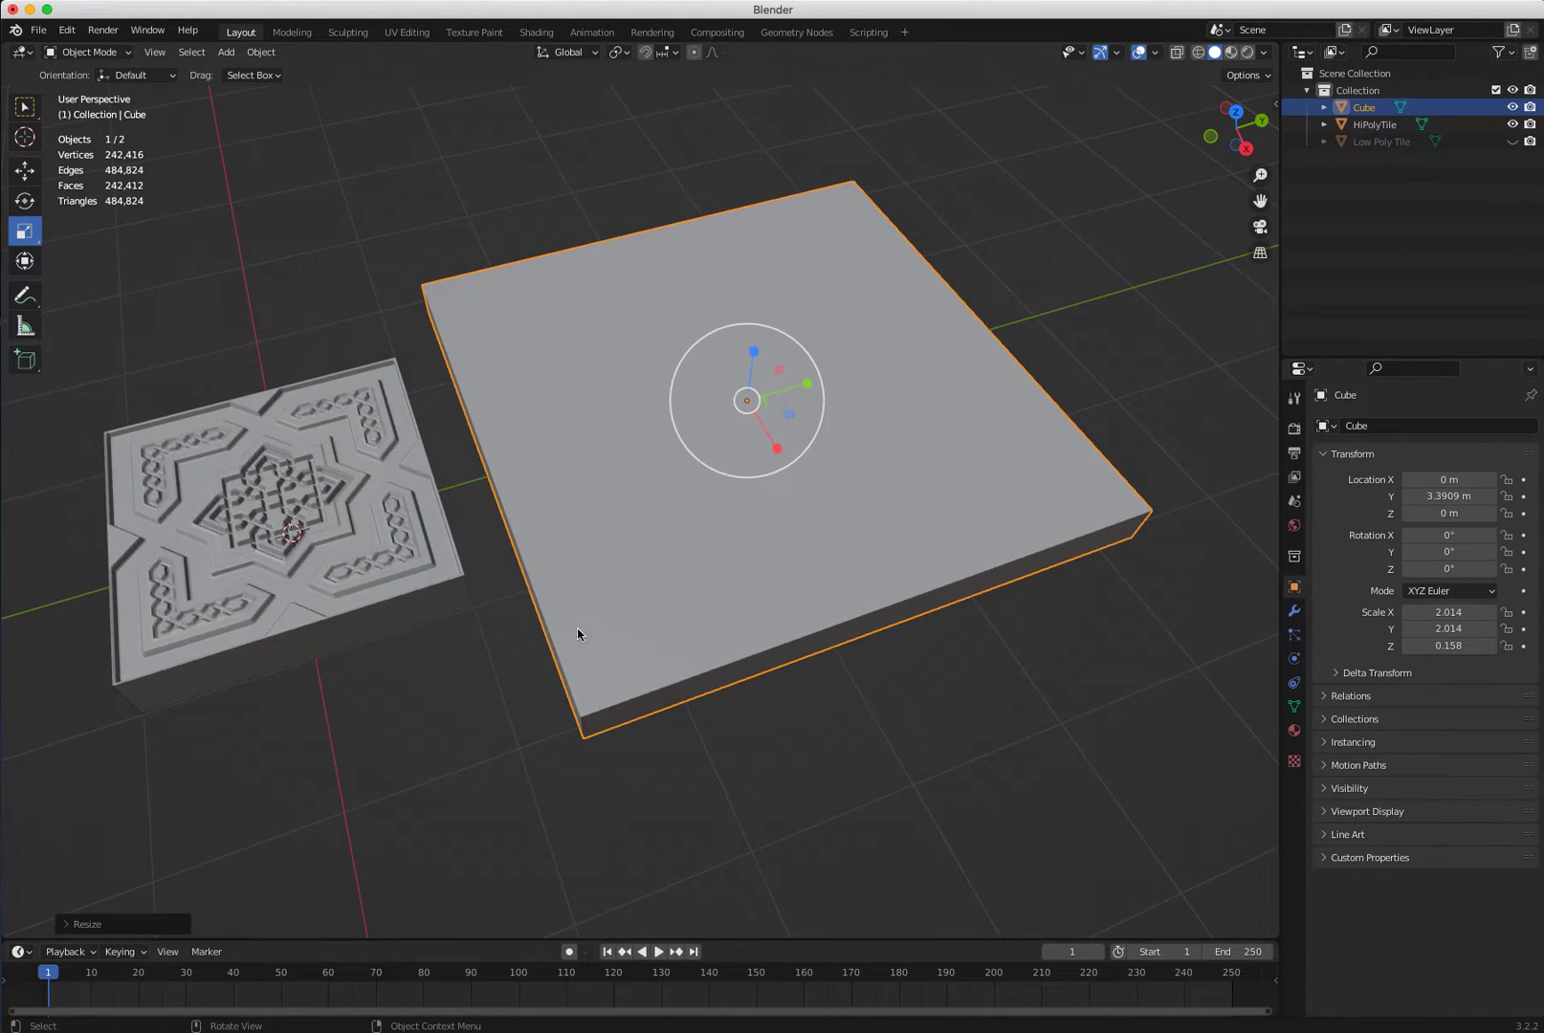
{"action": "middle_click_drag", "start_coordinate": [579, 631], "coordinate": [541, 615], "text": "ctrl"}
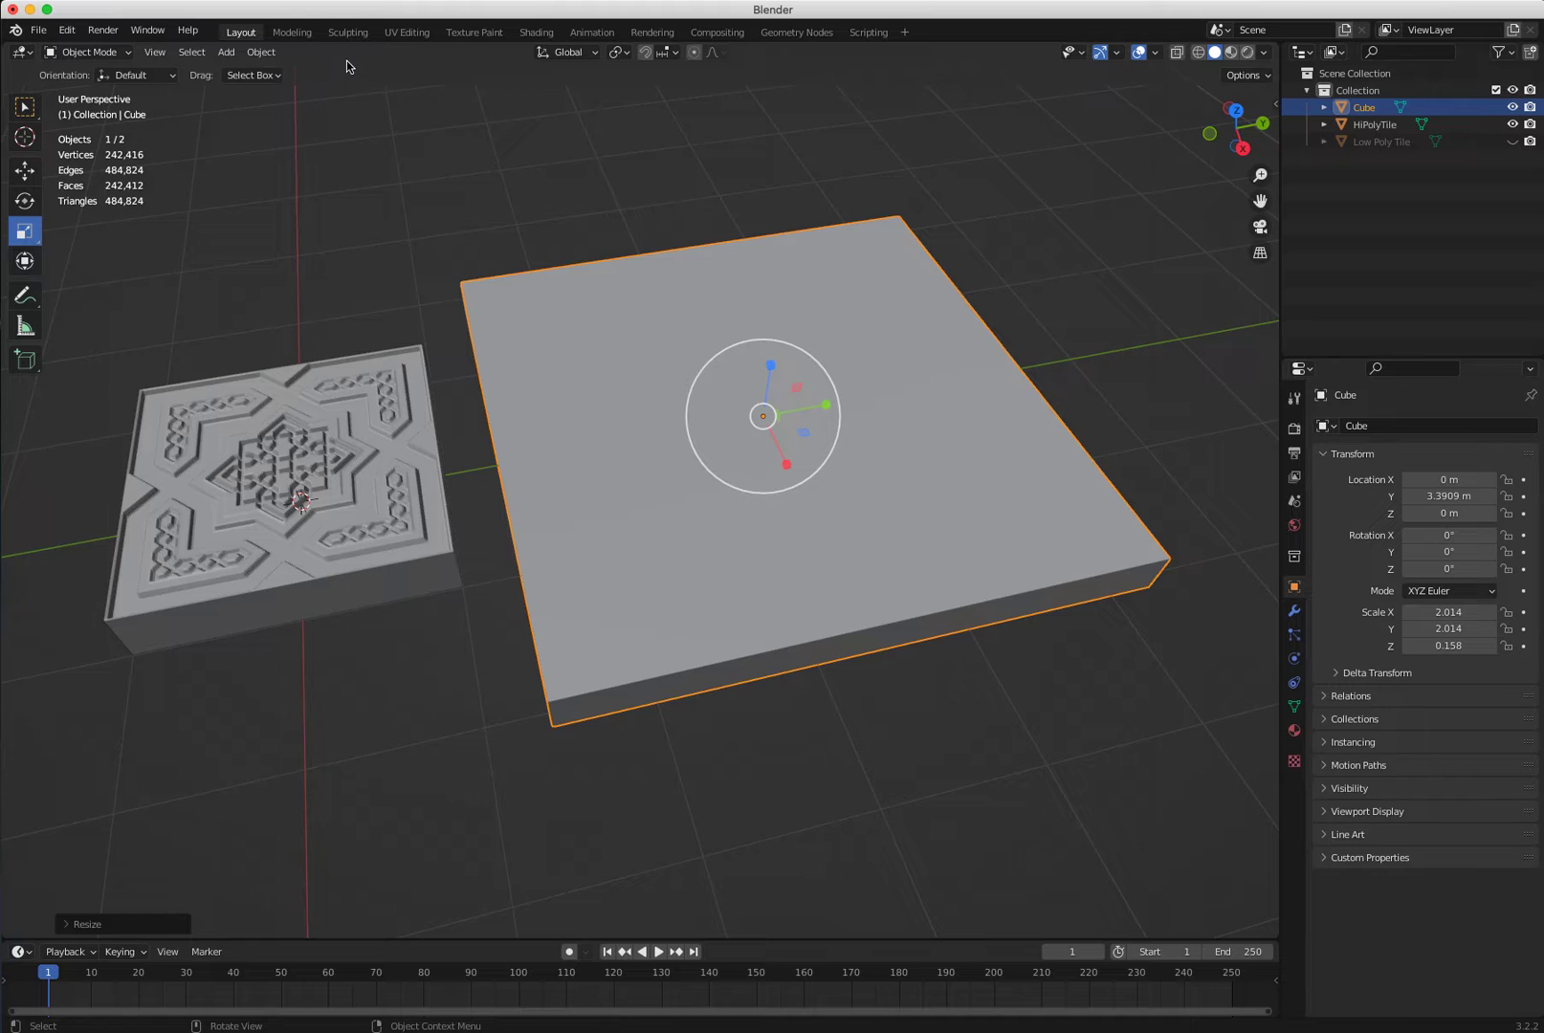
Take the slab into Sculpt Mode and remesh it at a 0.01 m voxel size.
{"action": "left_click", "coordinate": [346, 33]}
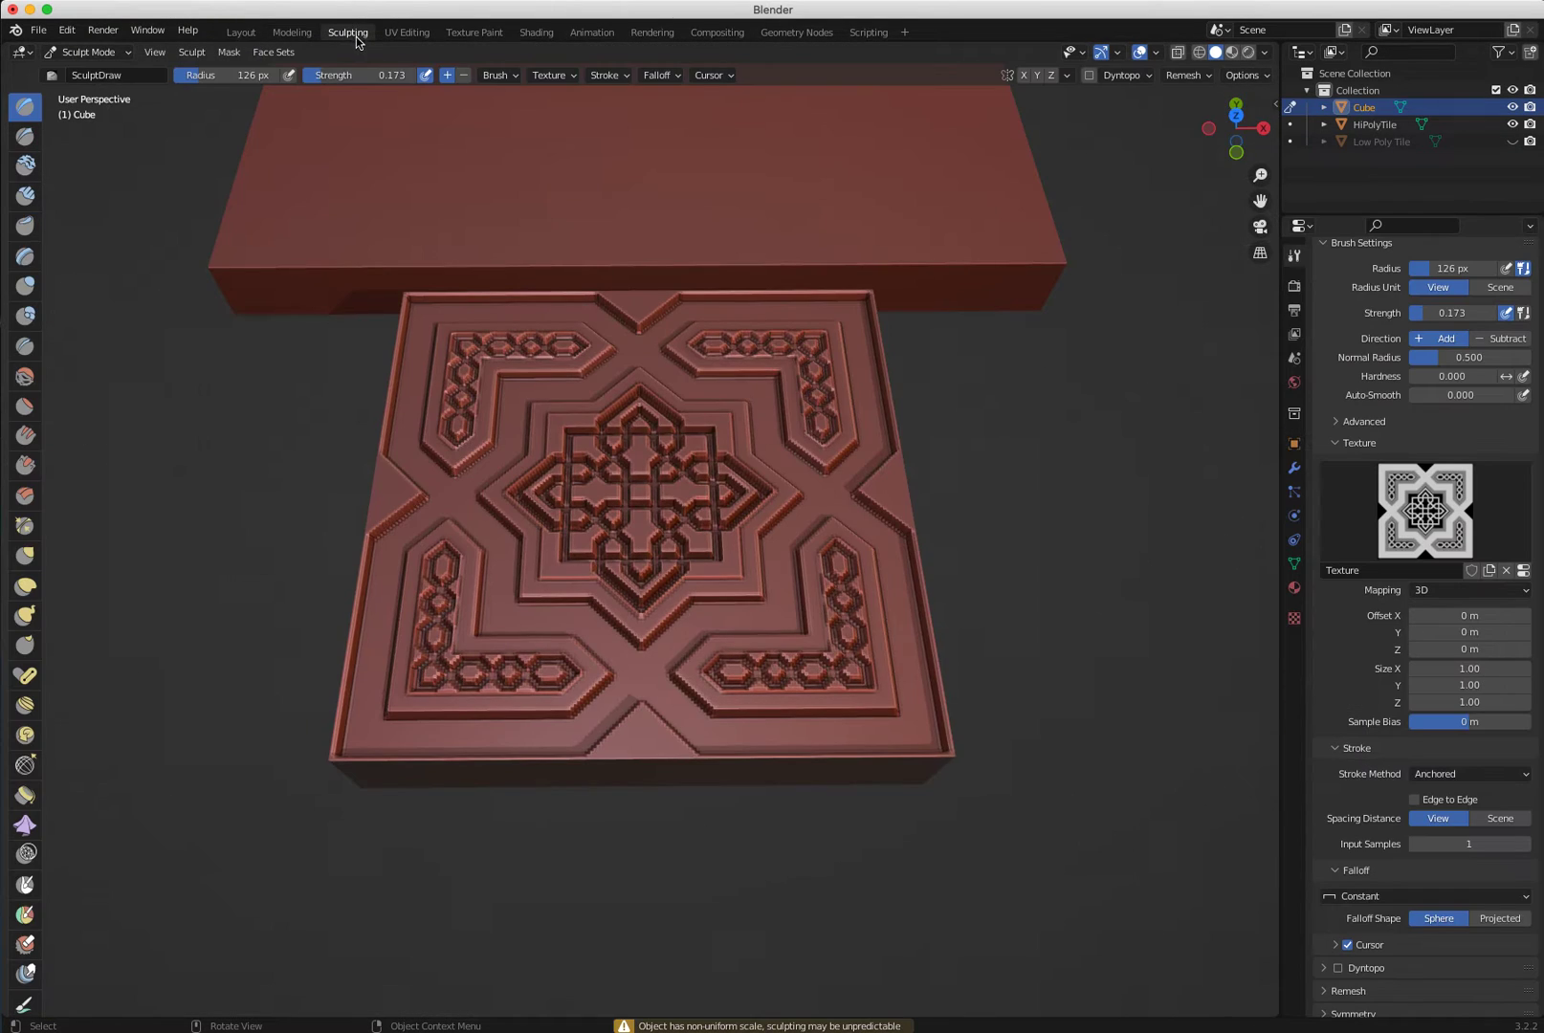
{"action": "scroll", "coordinate": [887, 844], "scroll_direction": "down", "scroll_amount": 5}
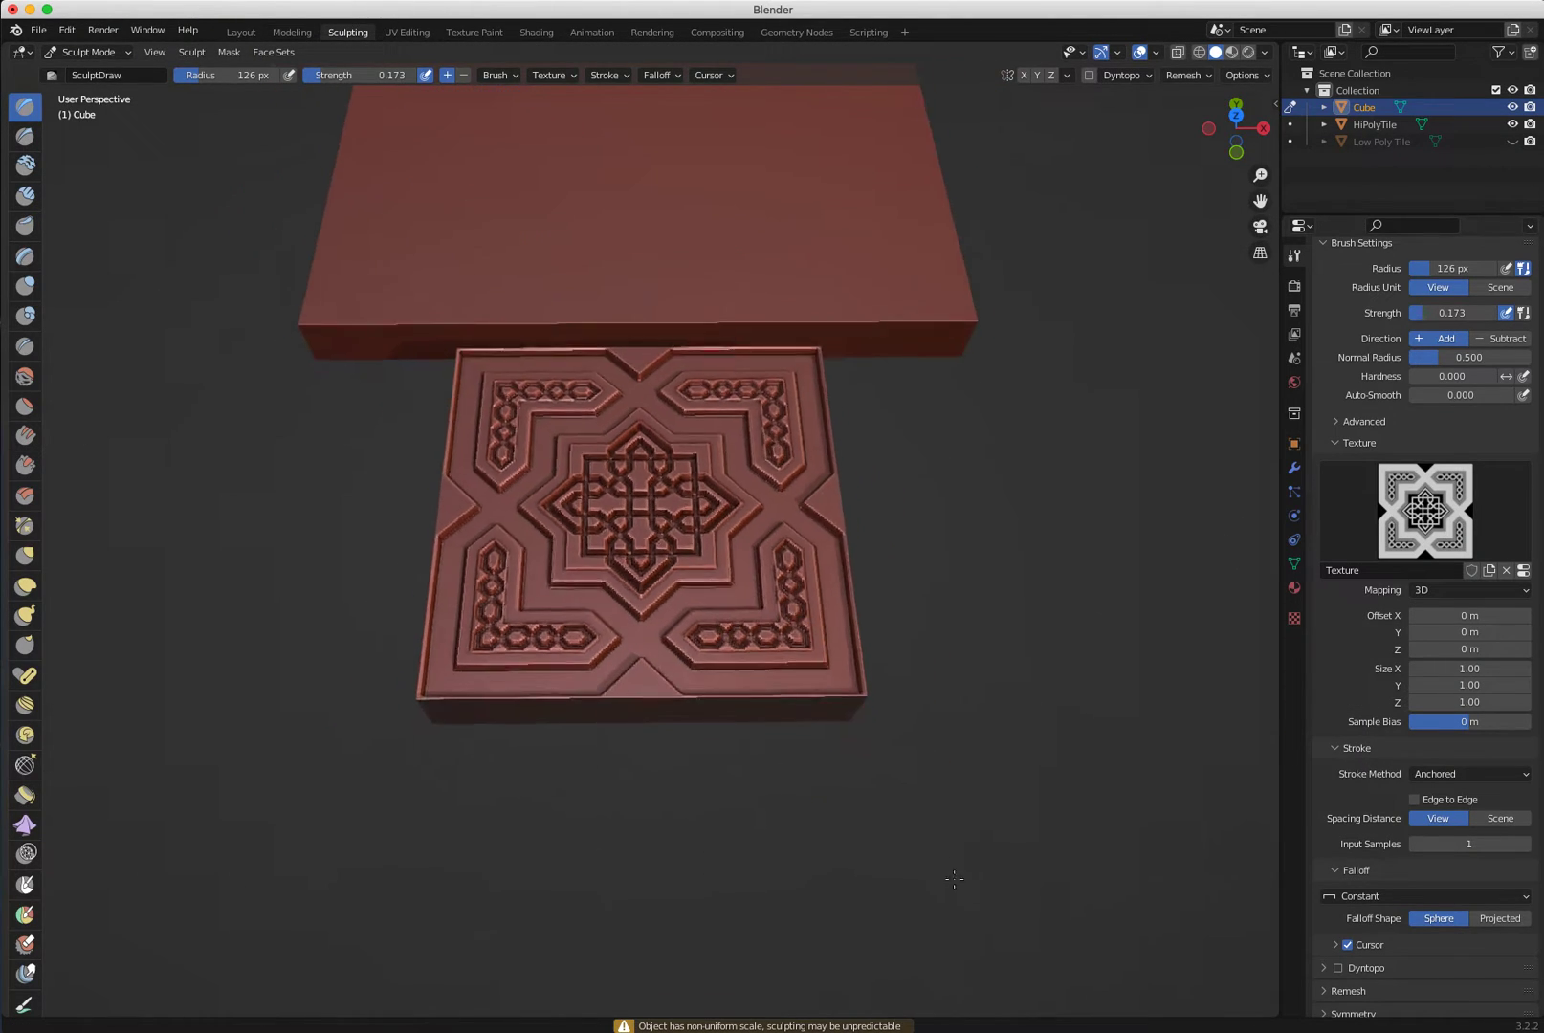
{"action": "middle_click_drag", "start_coordinate": [887, 843], "coordinate": [691, 538]}
{"action": "left_click", "coordinate": [1186, 75]}
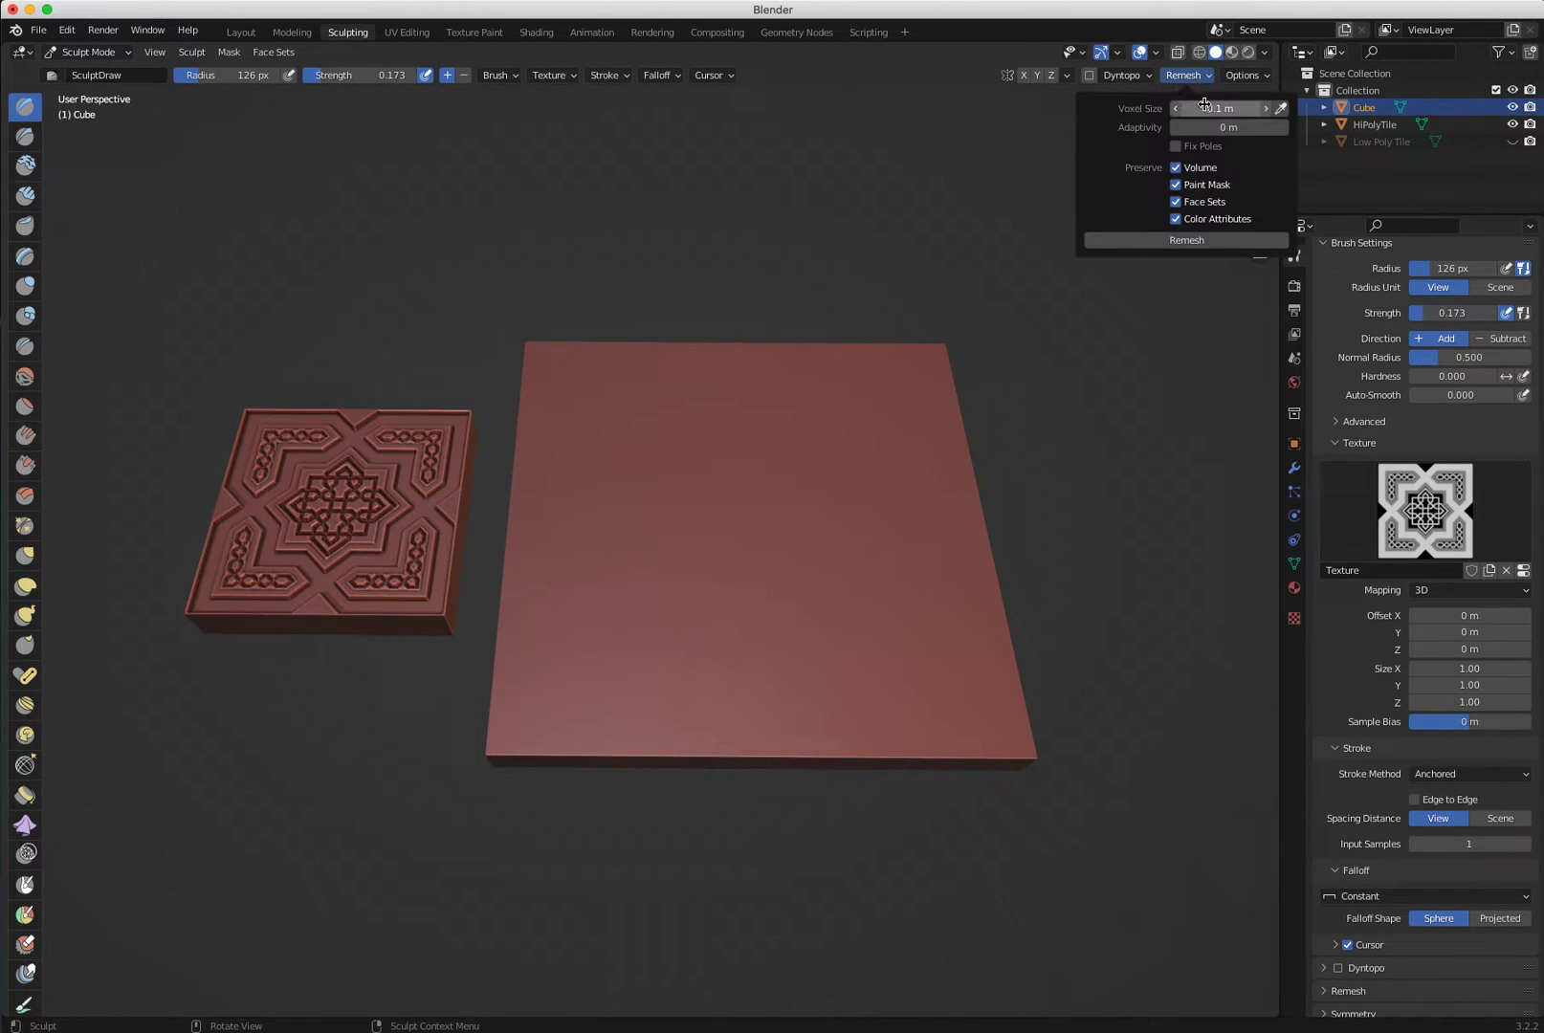
{"action": "left_click", "coordinate": [1213, 107]}
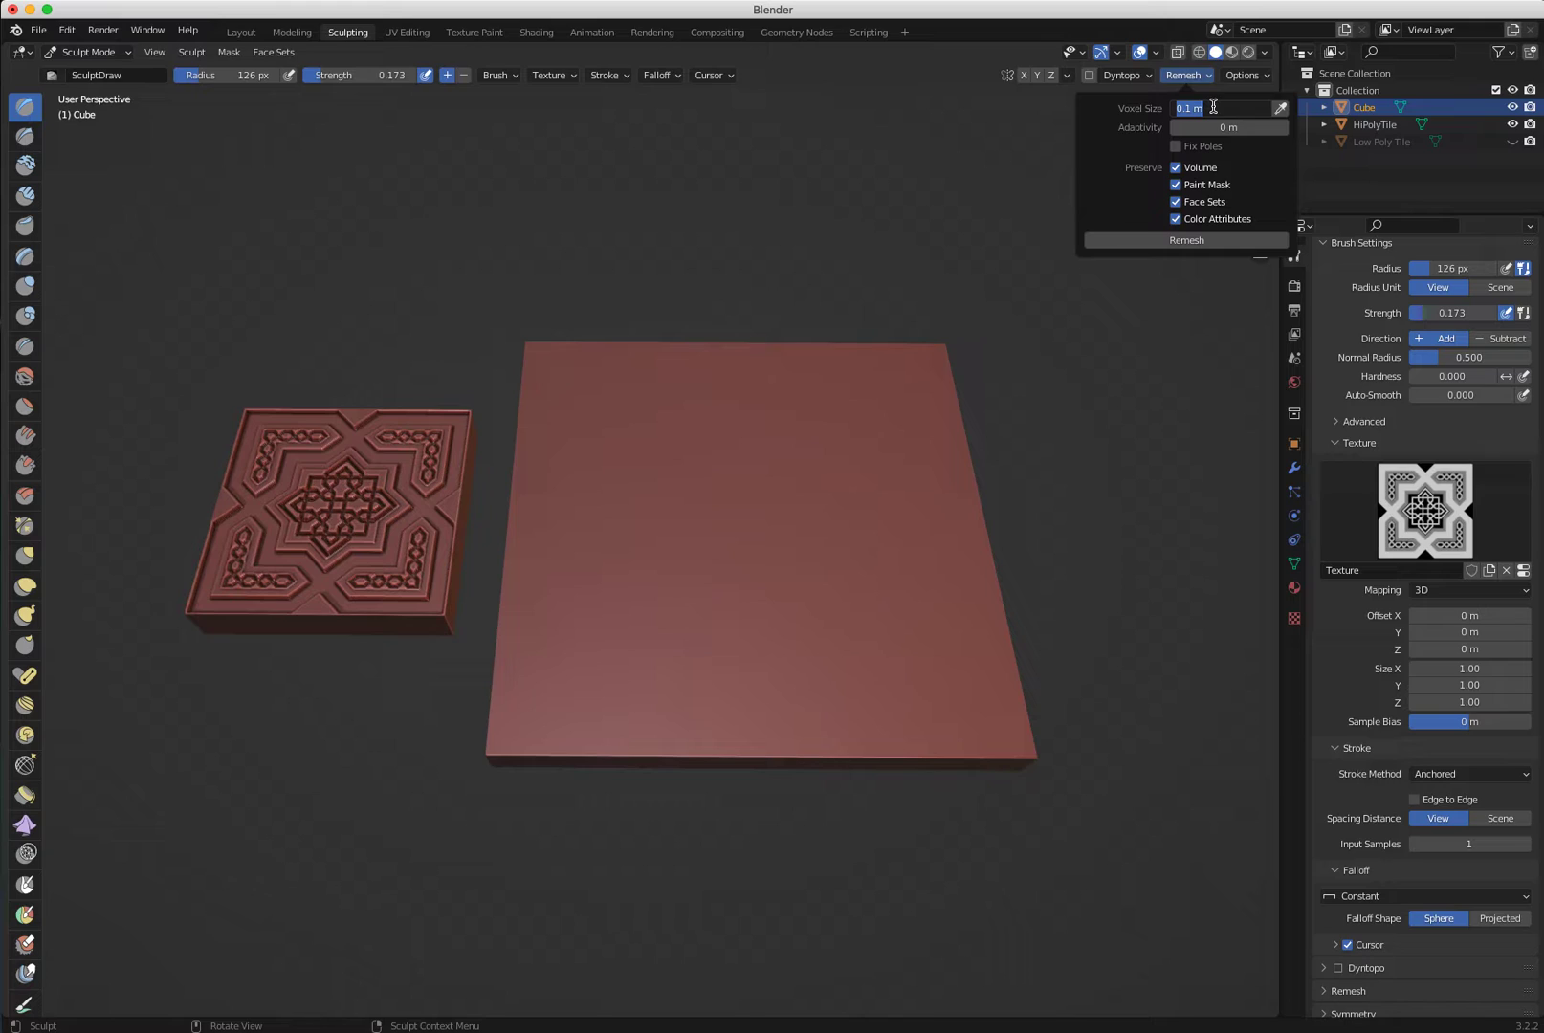
{"action": "key", "text": "Return"}
{"action": "left_click", "coordinate": [1176, 240]}
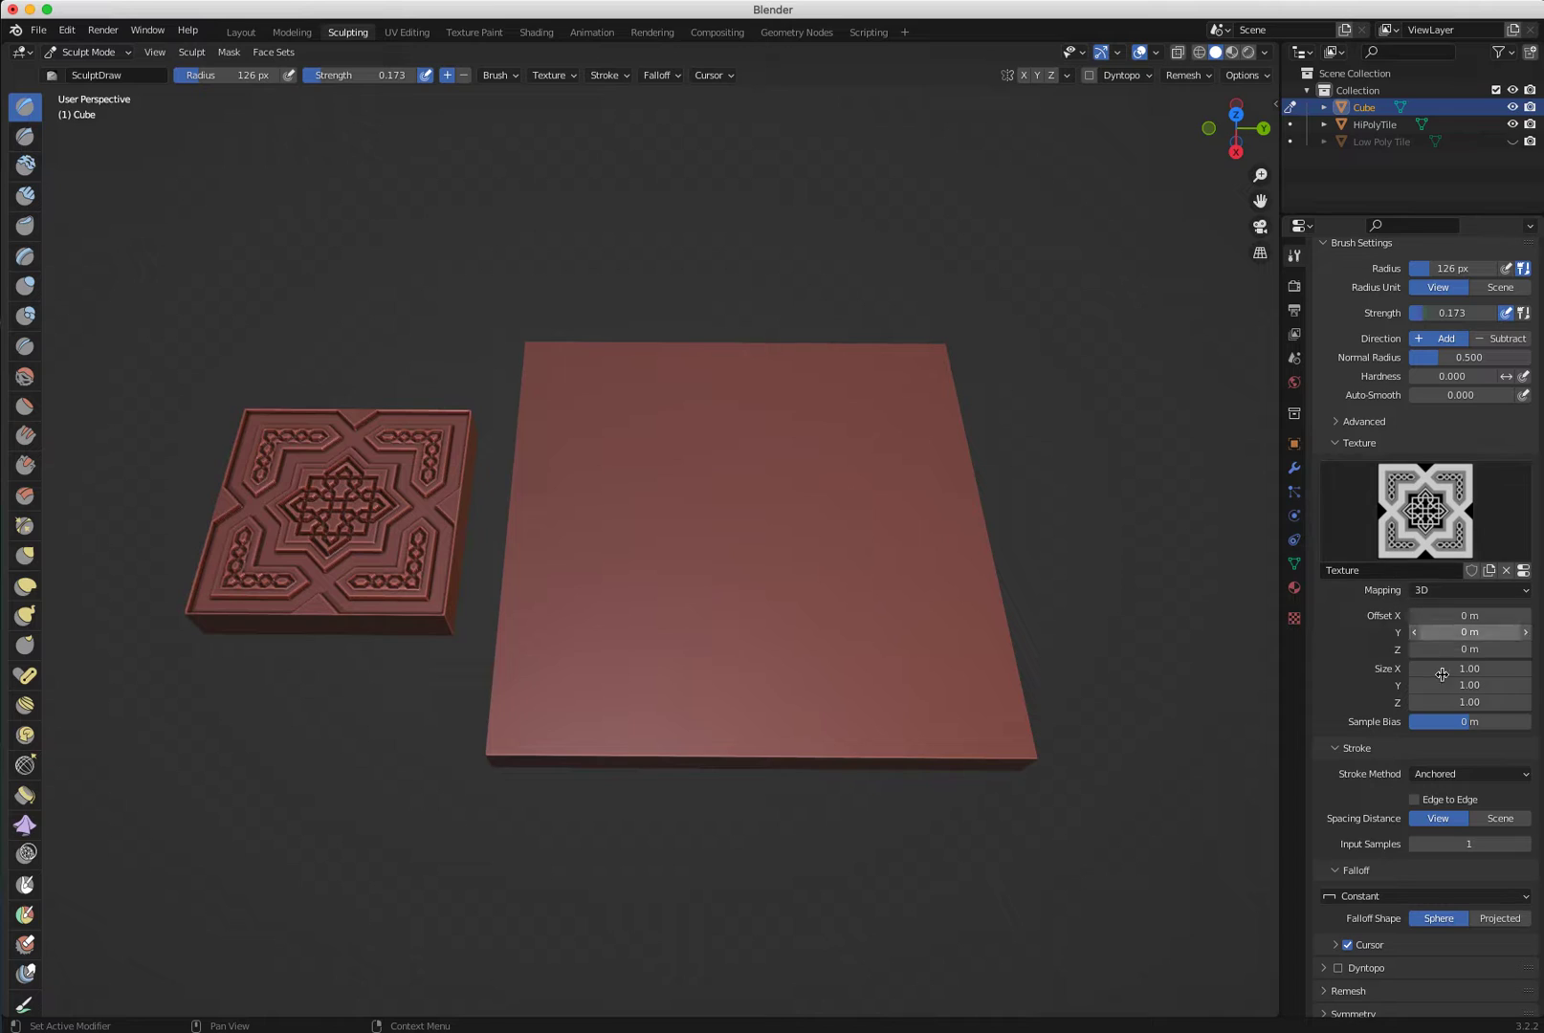
{"action": "left_click", "coordinate": [1460, 774]}
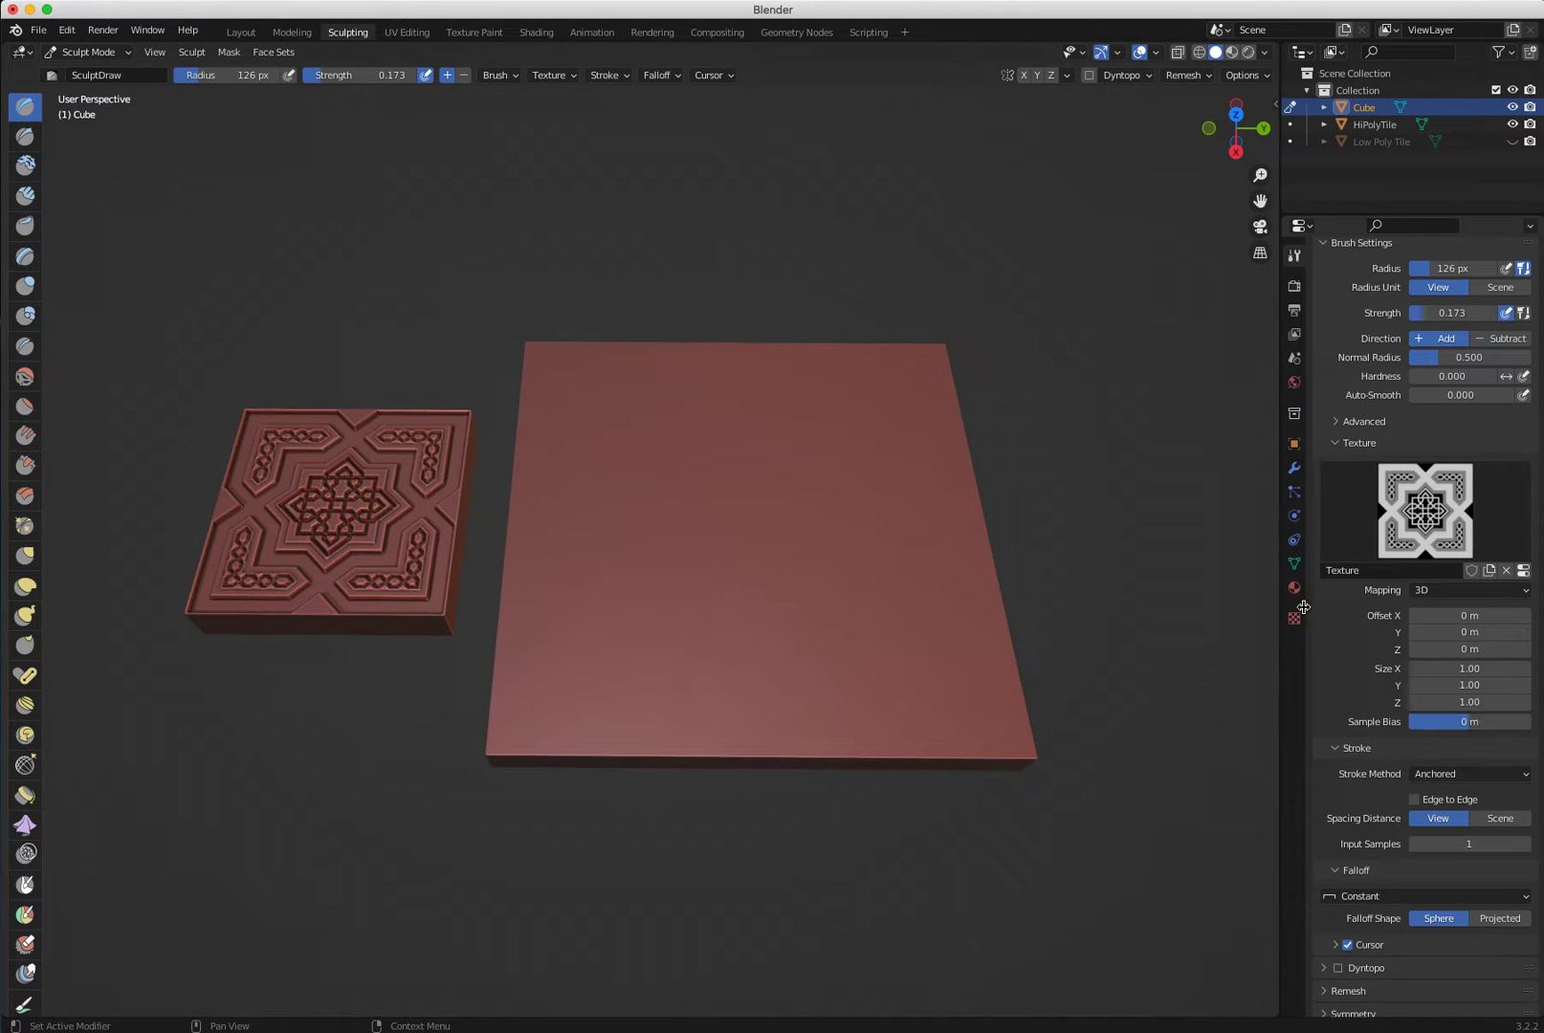
Set the brush texture mapping to Tiled and snap to top orthographic view.
{"action": "left_click", "coordinate": [1441, 591]}
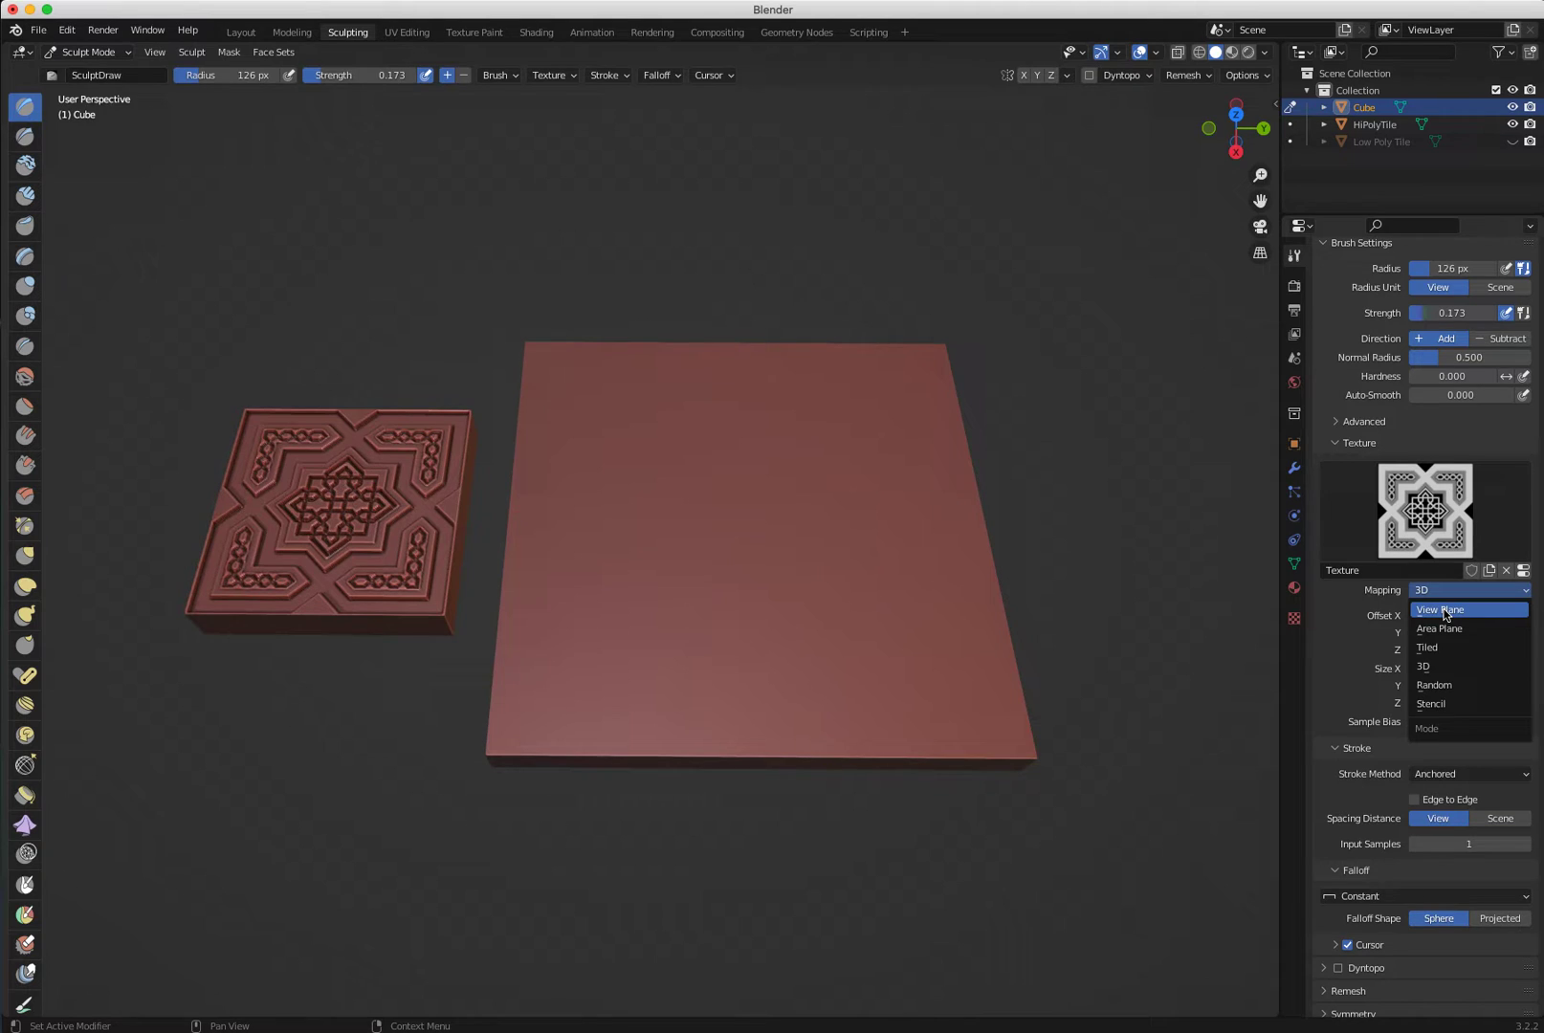
{"action": "left_click", "coordinate": [1448, 648]}
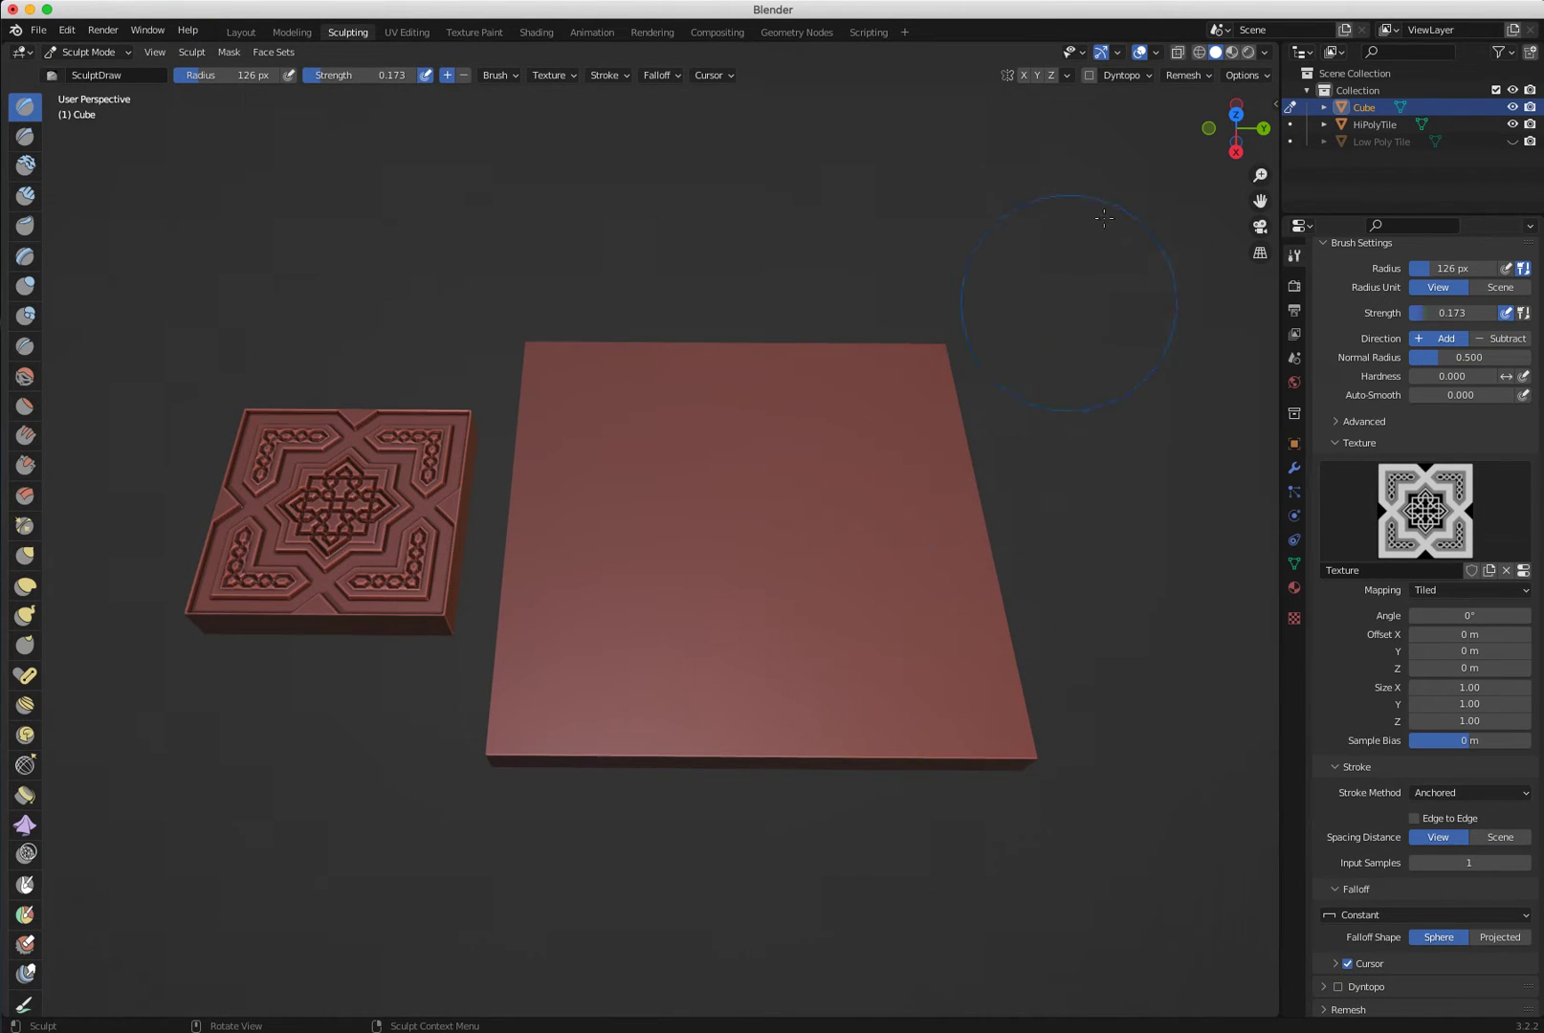
{"action": "left_click", "coordinate": [1236, 114]}
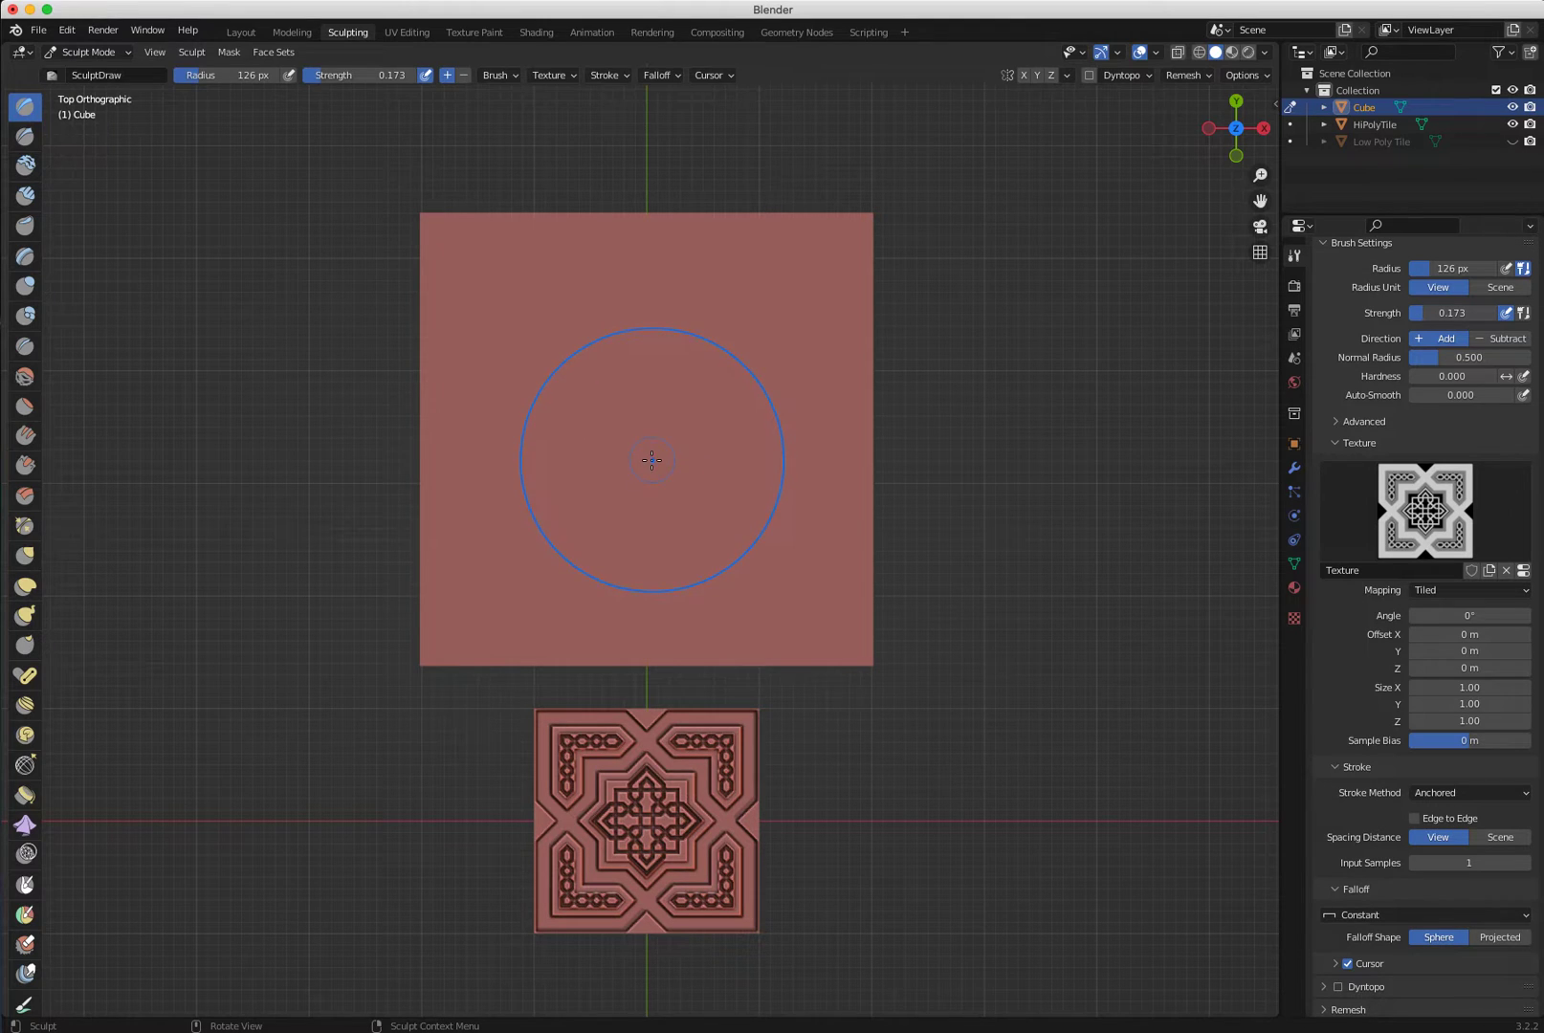
Shrink the brush radius to 116 px and stamp a tiled ornament grid across the whole slab.
{"action": "mouse_move", "coordinate": [651, 460]}
{"action": "left_mouse_down"}
{"action": "mouse_move", "coordinate": [796, 460]}
{"action": "mouse_move", "coordinate": [709, 460]}
{"action": "mouse_move", "coordinate": [774, 460]}
{"action": "mouse_move", "coordinate": [749, 460]}
{"action": "left_mouse_up"}
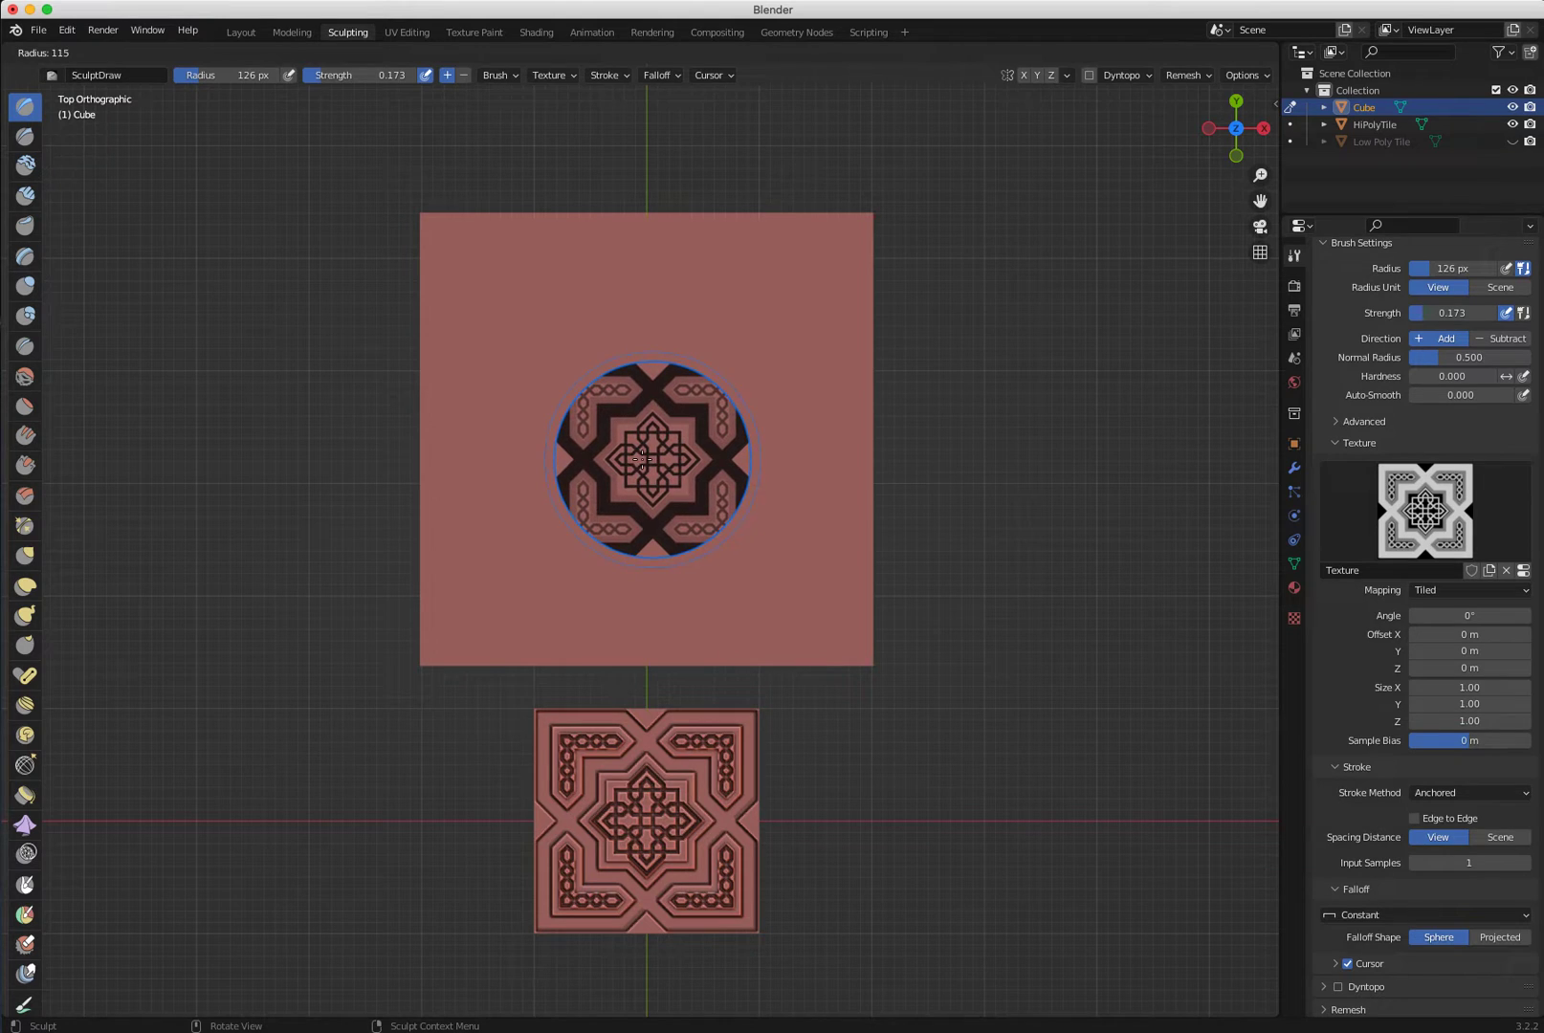
{"action": "left_click", "coordinate": [749, 460]}
{"action": "mouse_move", "coordinate": [516, 299]}
{"action": "left_mouse_down"}
{"action": "mouse_move", "coordinate": [667, 307]}
{"action": "mouse_move", "coordinate": [956, 593]}
{"action": "left_mouse_up"}
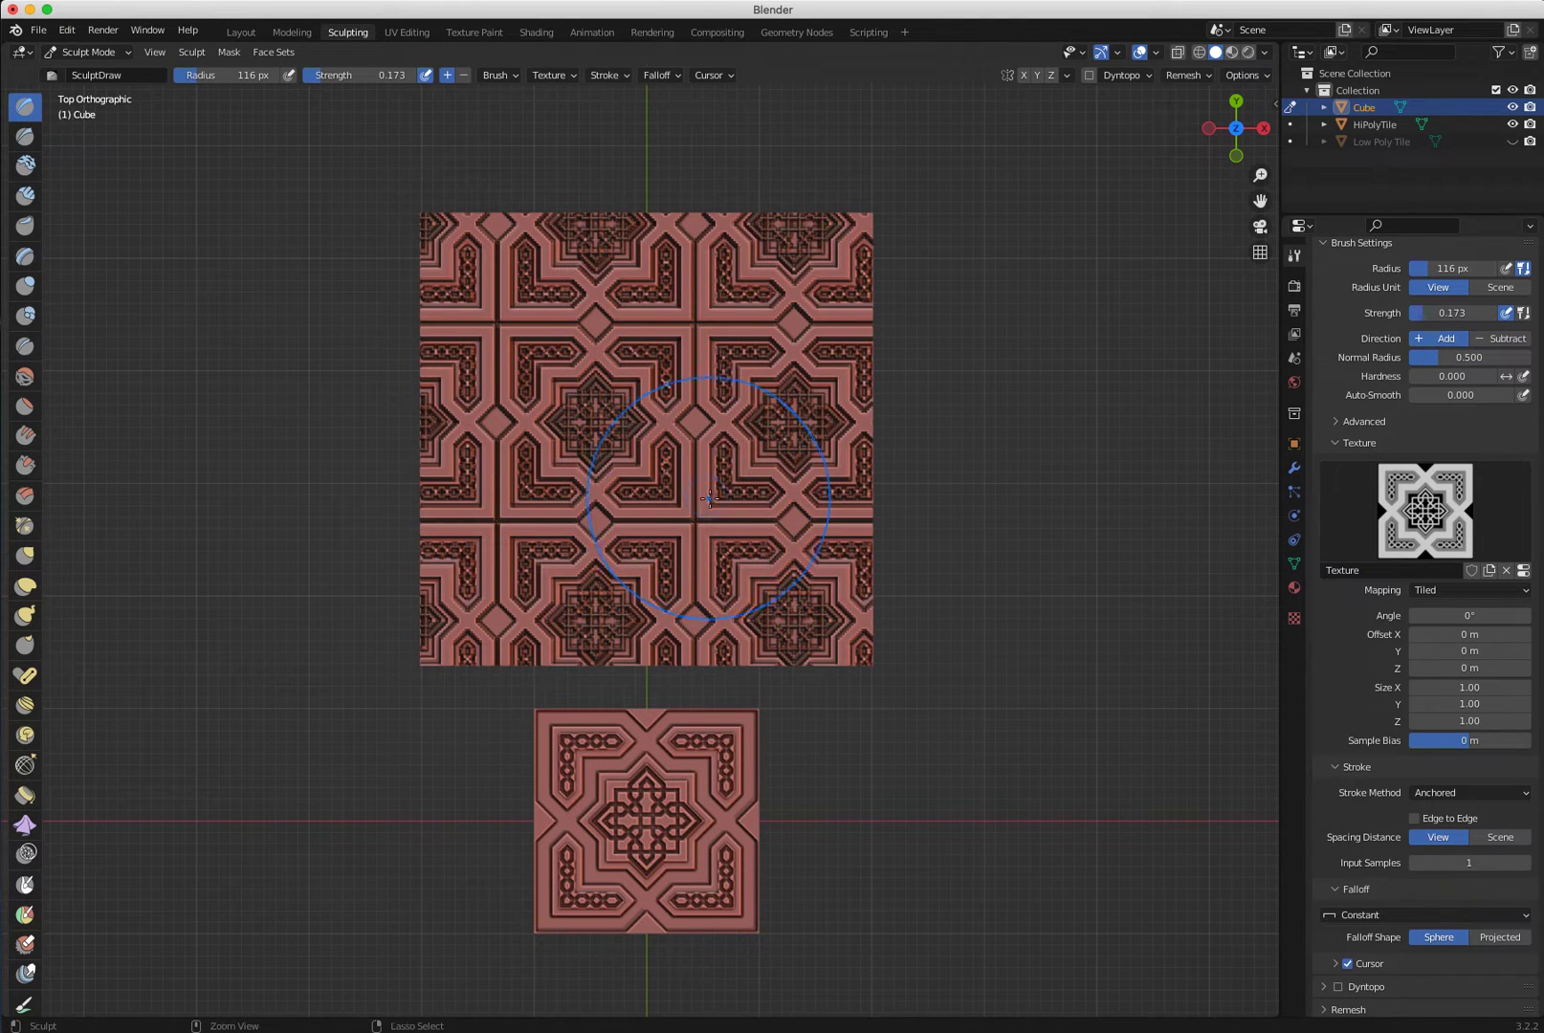
{"action": "key", "text": "super+z"}
{"action": "left_click_drag", "start_coordinate": [662, 449], "coordinate": [981, 600]}
{"action": "middle_click_drag", "start_coordinate": [653, 499], "coordinate": [535, 363]}
Undo the stamp, lower brush strength to 0.078, and restamp the slab from top view.
{"action": "key", "text": "ctrl+z"}
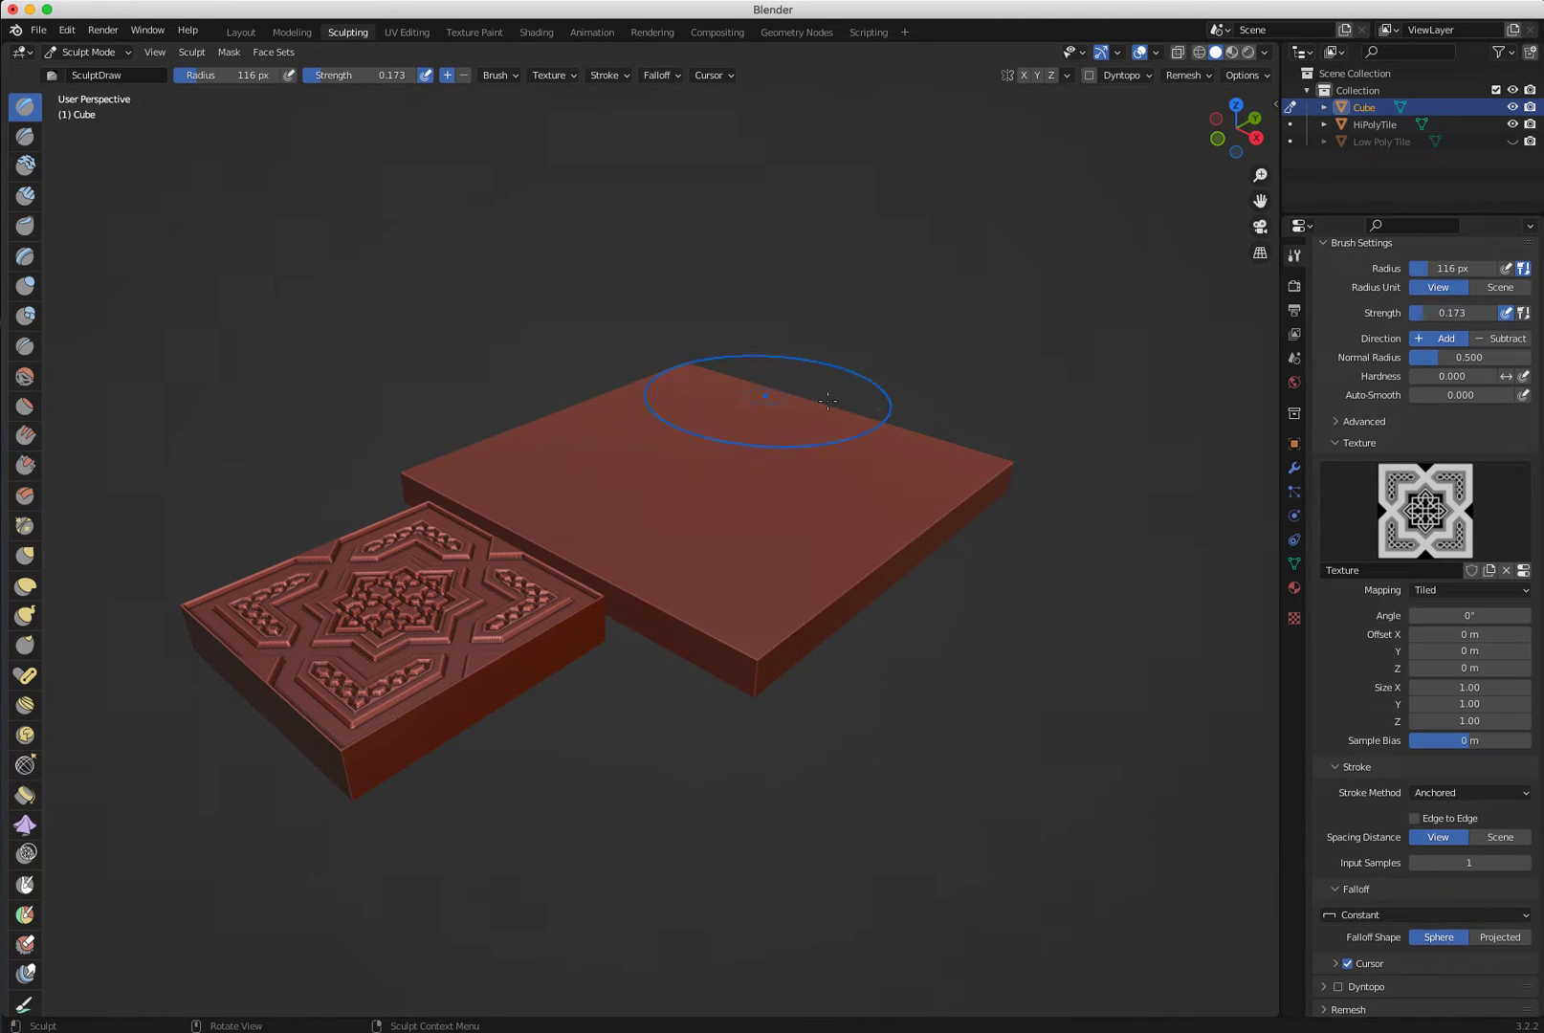
{"action": "left_click_drag", "start_coordinate": [1422, 316], "coordinate": [1416, 321]}
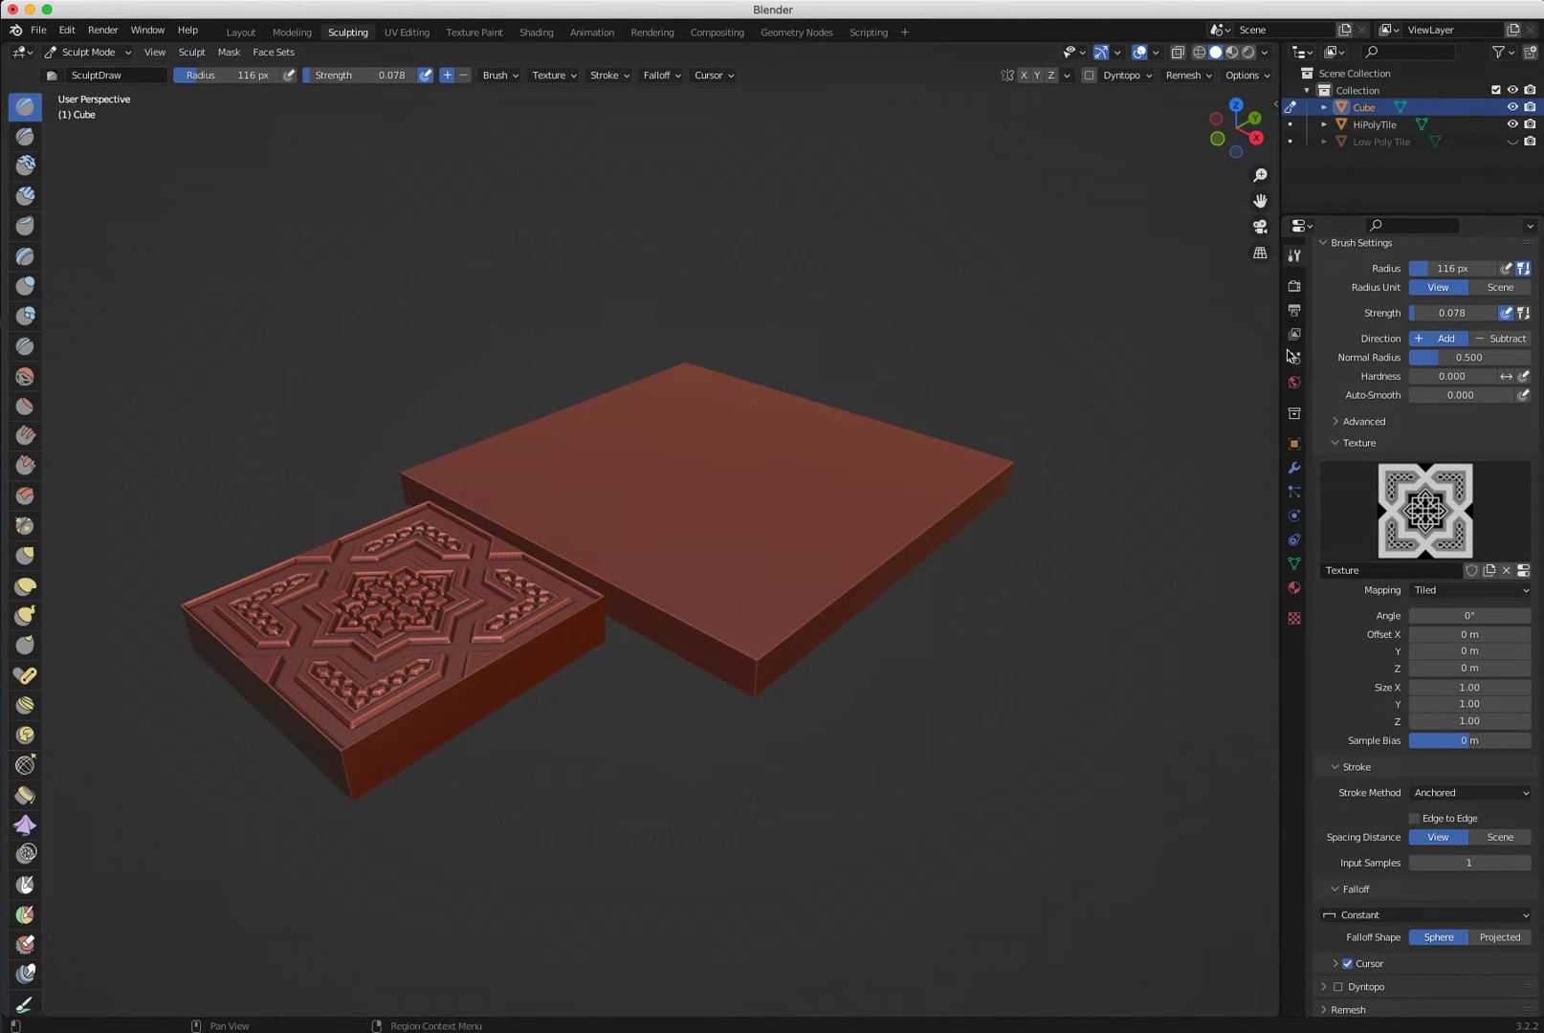
{"action": "middle_click_drag", "start_coordinate": [1046, 429], "coordinate": [1115, 304]}
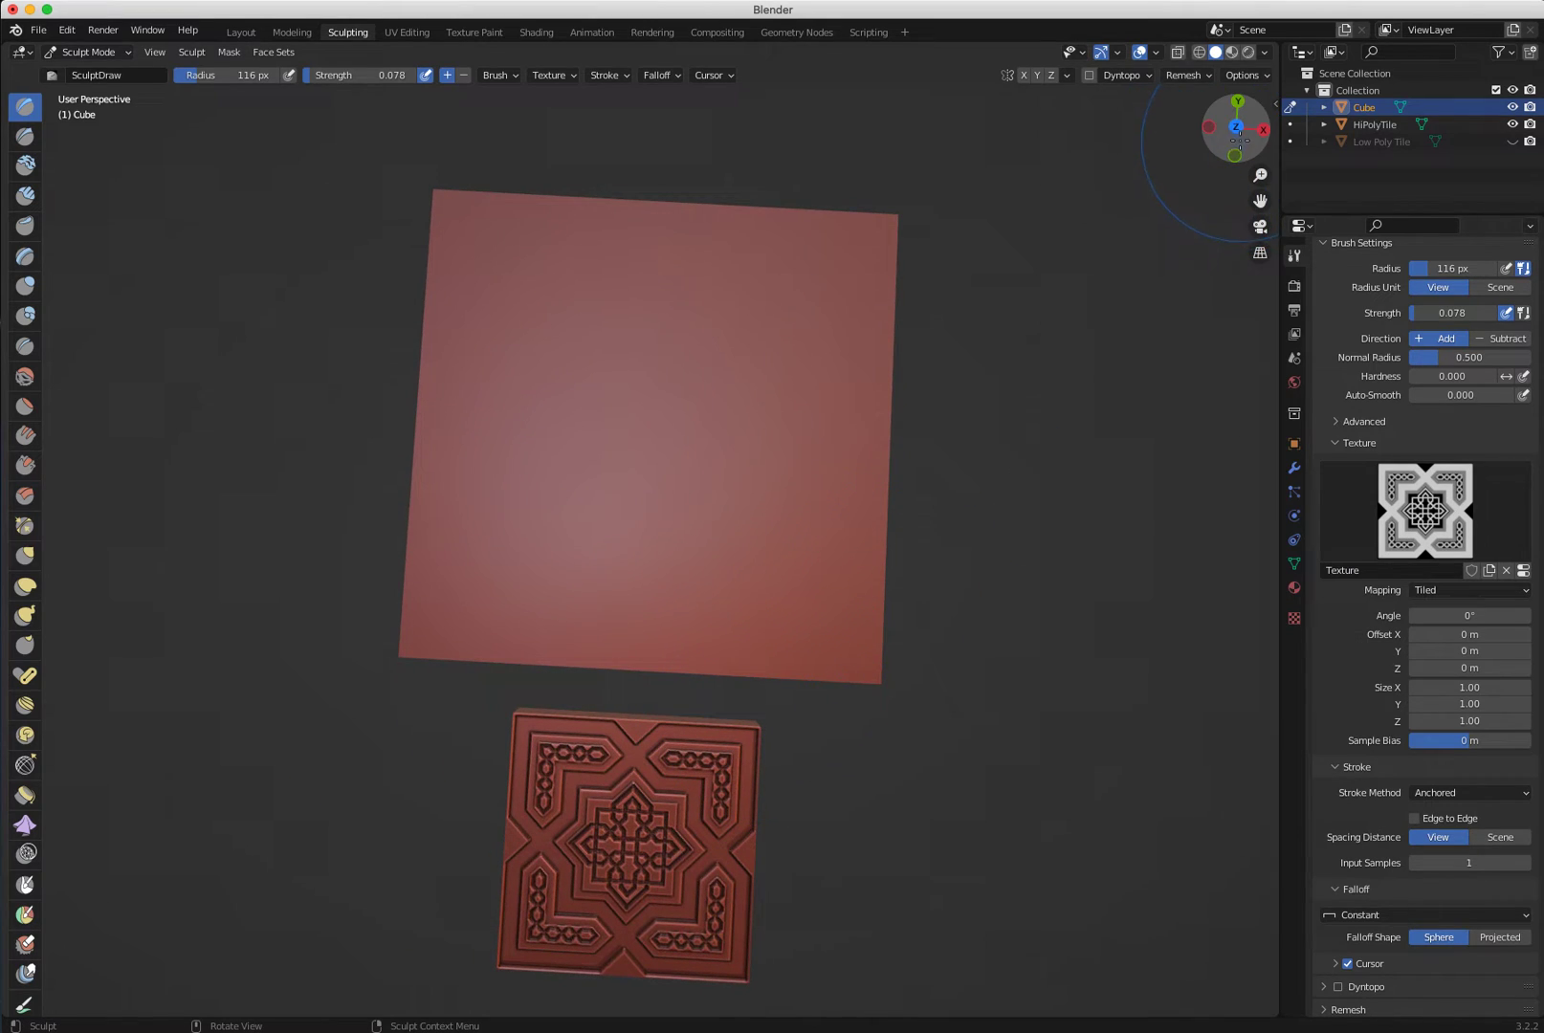
{"action": "left_click", "coordinate": [1236, 128]}
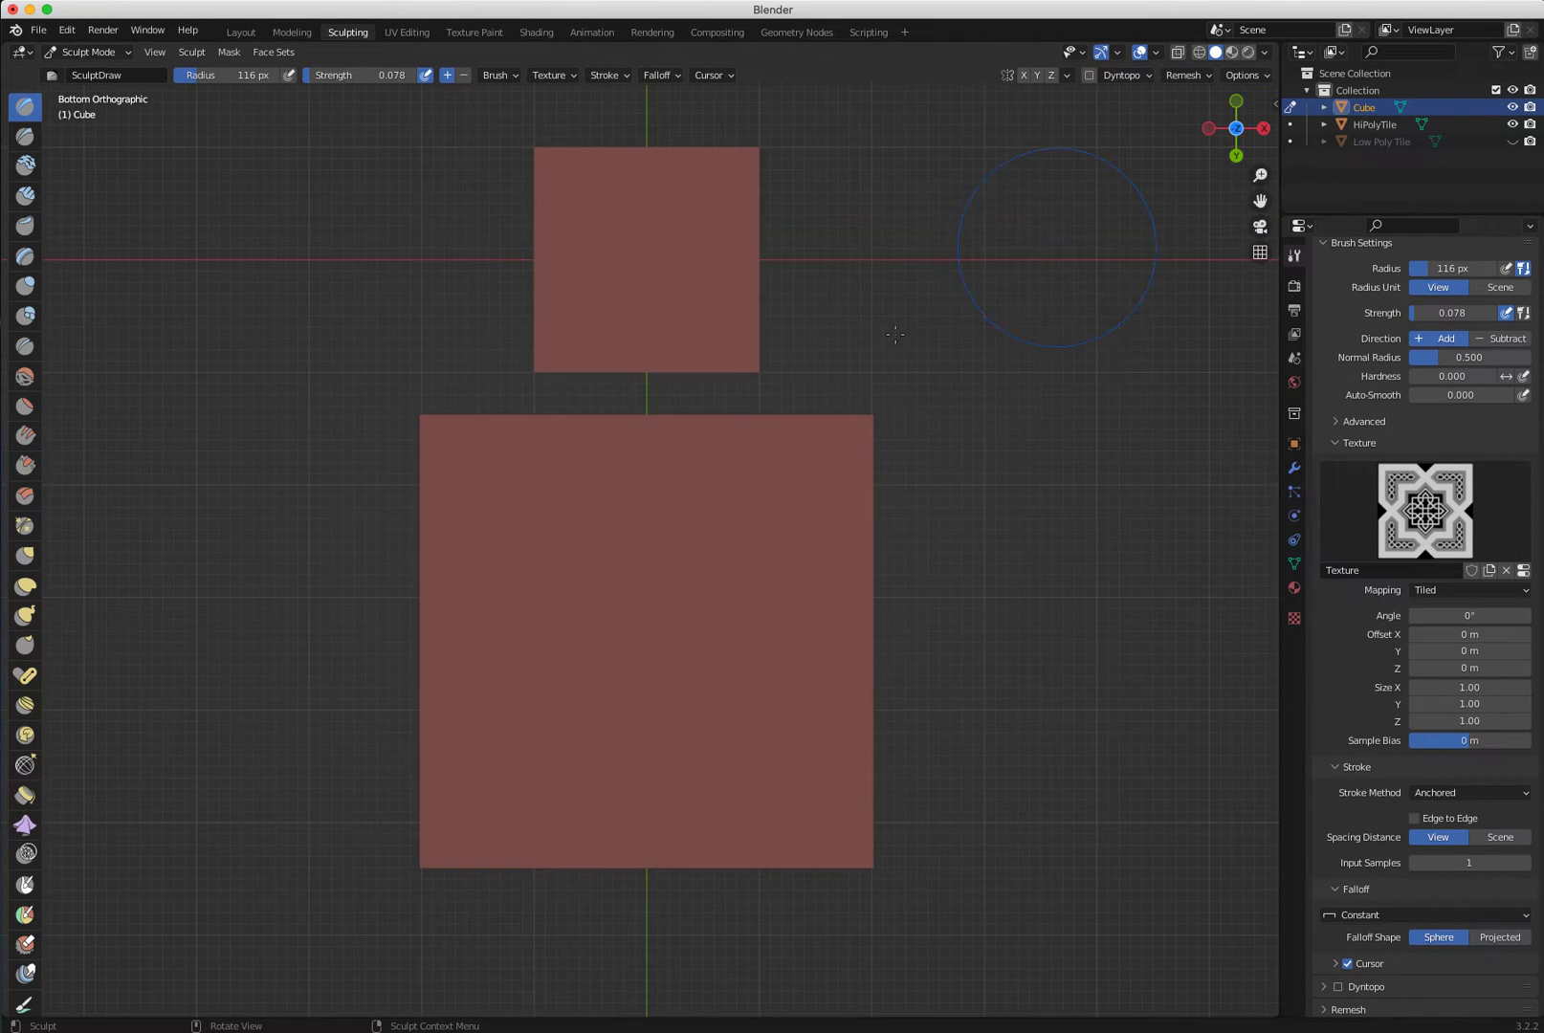
{"action": "left_click", "coordinate": [1235, 128]}
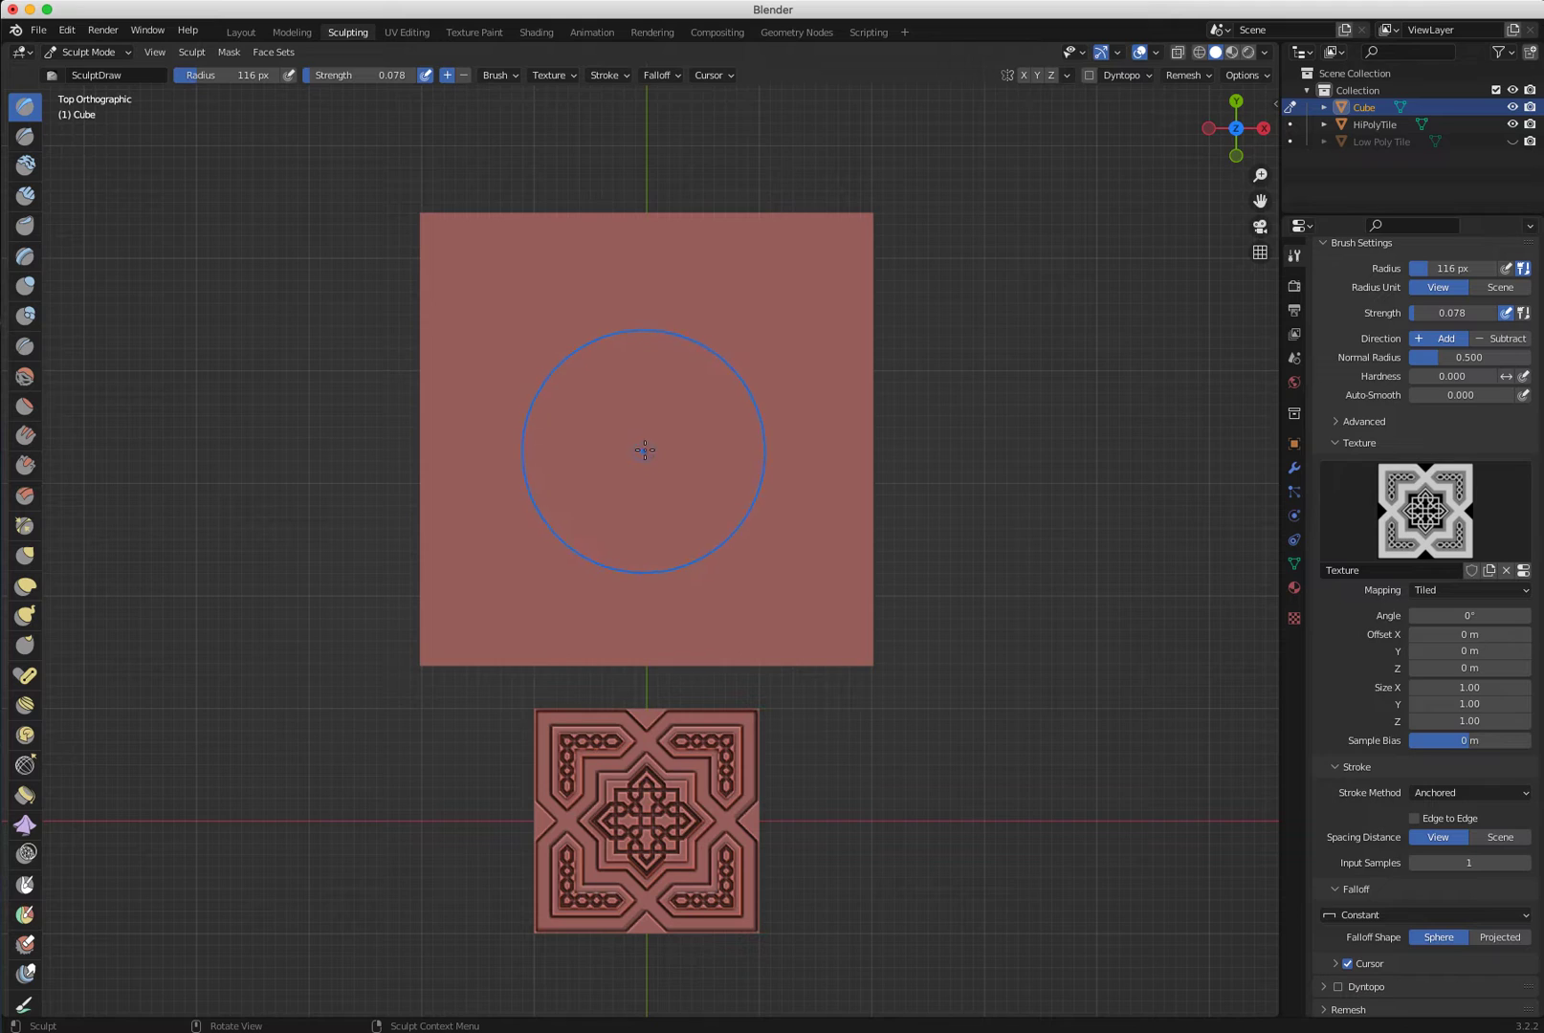
{"action": "left_click_drag", "start_coordinate": [482, 269], "coordinate": [841, 631]}
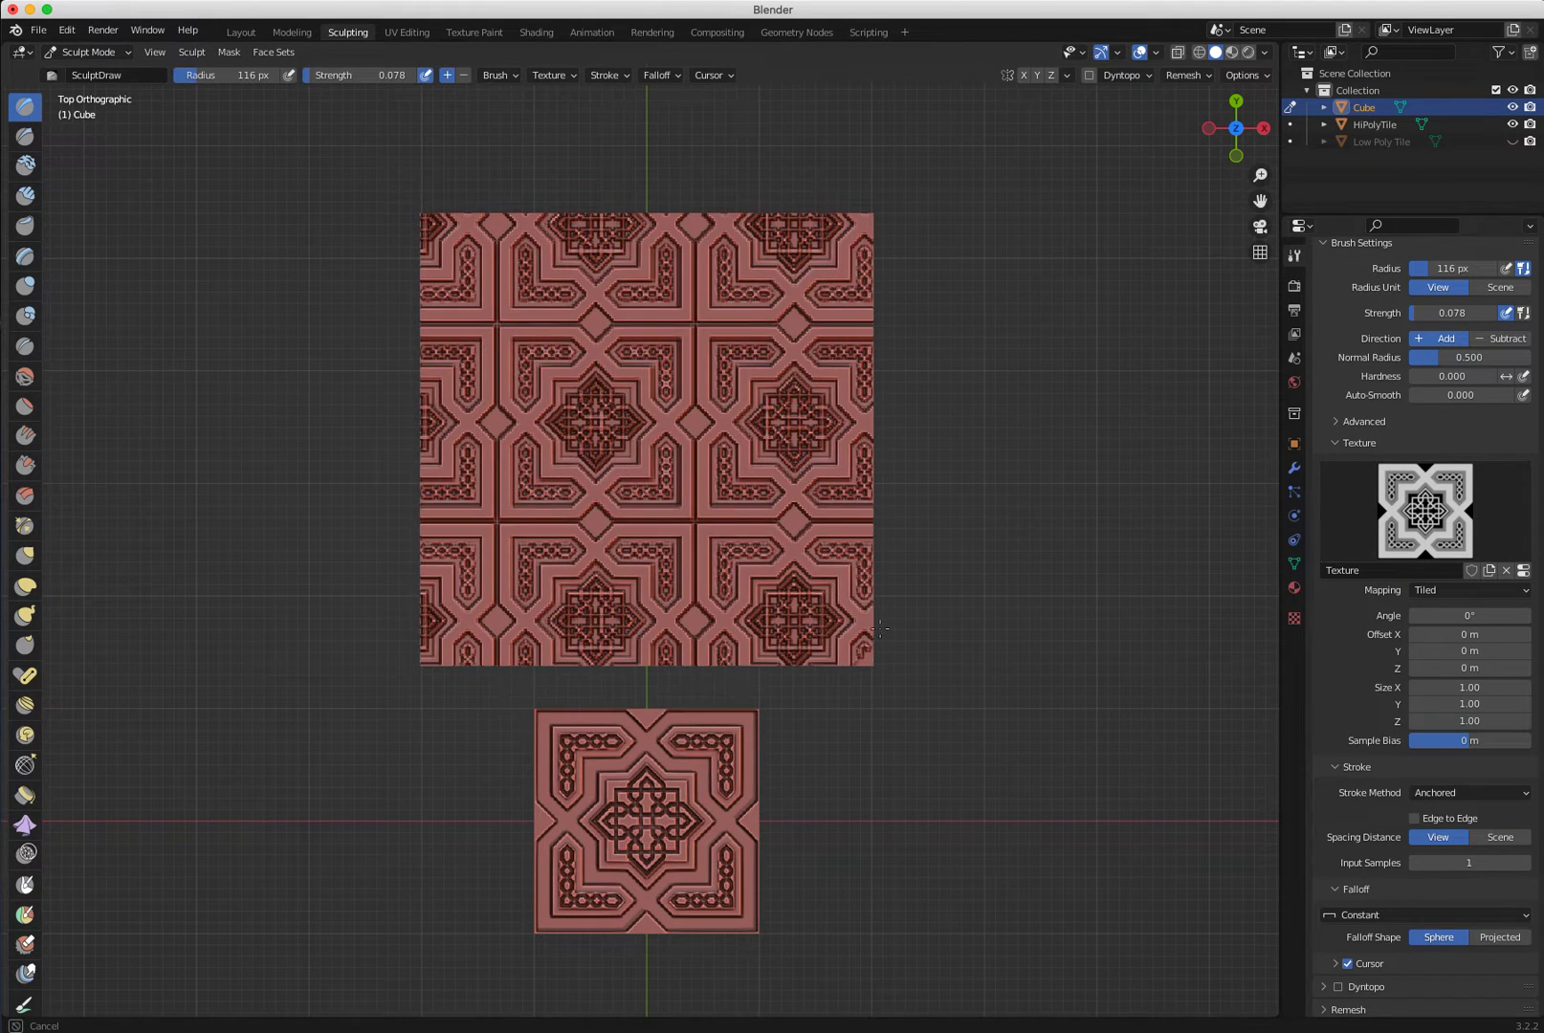
Restamp the tiled pattern from the slab's top-left corner in top view and inspect the result.
{"action": "mouse_move", "coordinate": [759, 762]}
{"action": "middle_mouse_down"}
{"action": "mouse_move", "coordinate": [468, 492]}
{"action": "mouse_move", "coordinate": [623, 589]}
{"action": "mouse_move", "coordinate": [693, 435]}
{"action": "mouse_move", "coordinate": [622, 486]}
{"action": "middle_mouse_up"}
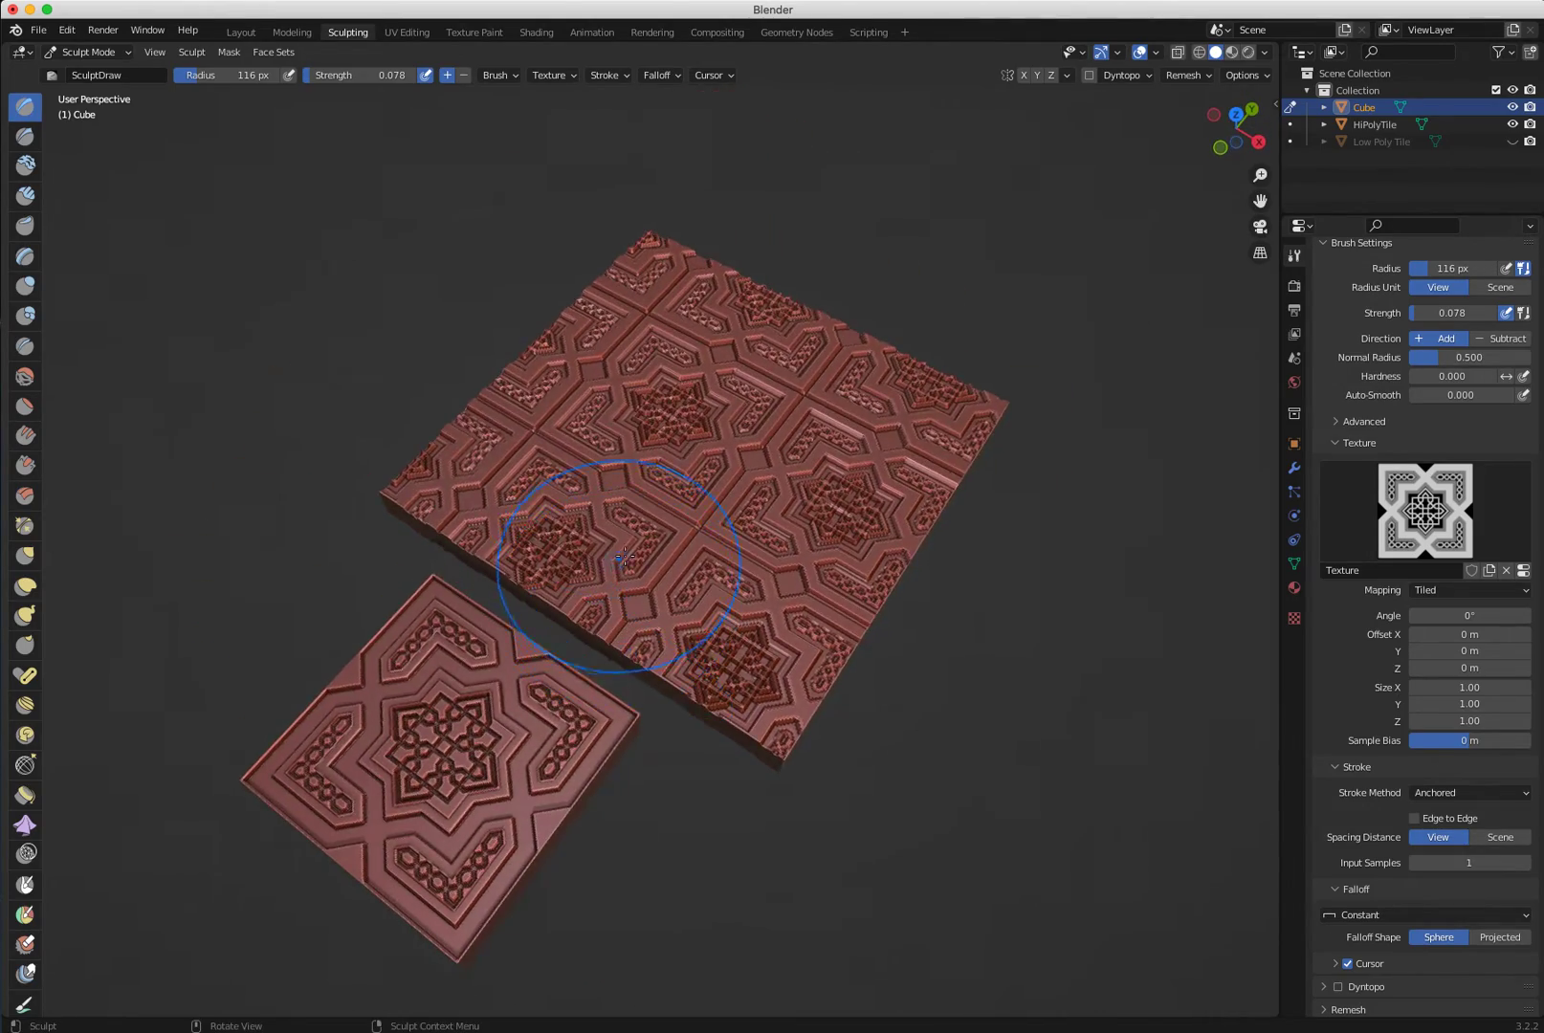
{"action": "left_click", "coordinate": [1237, 114]}
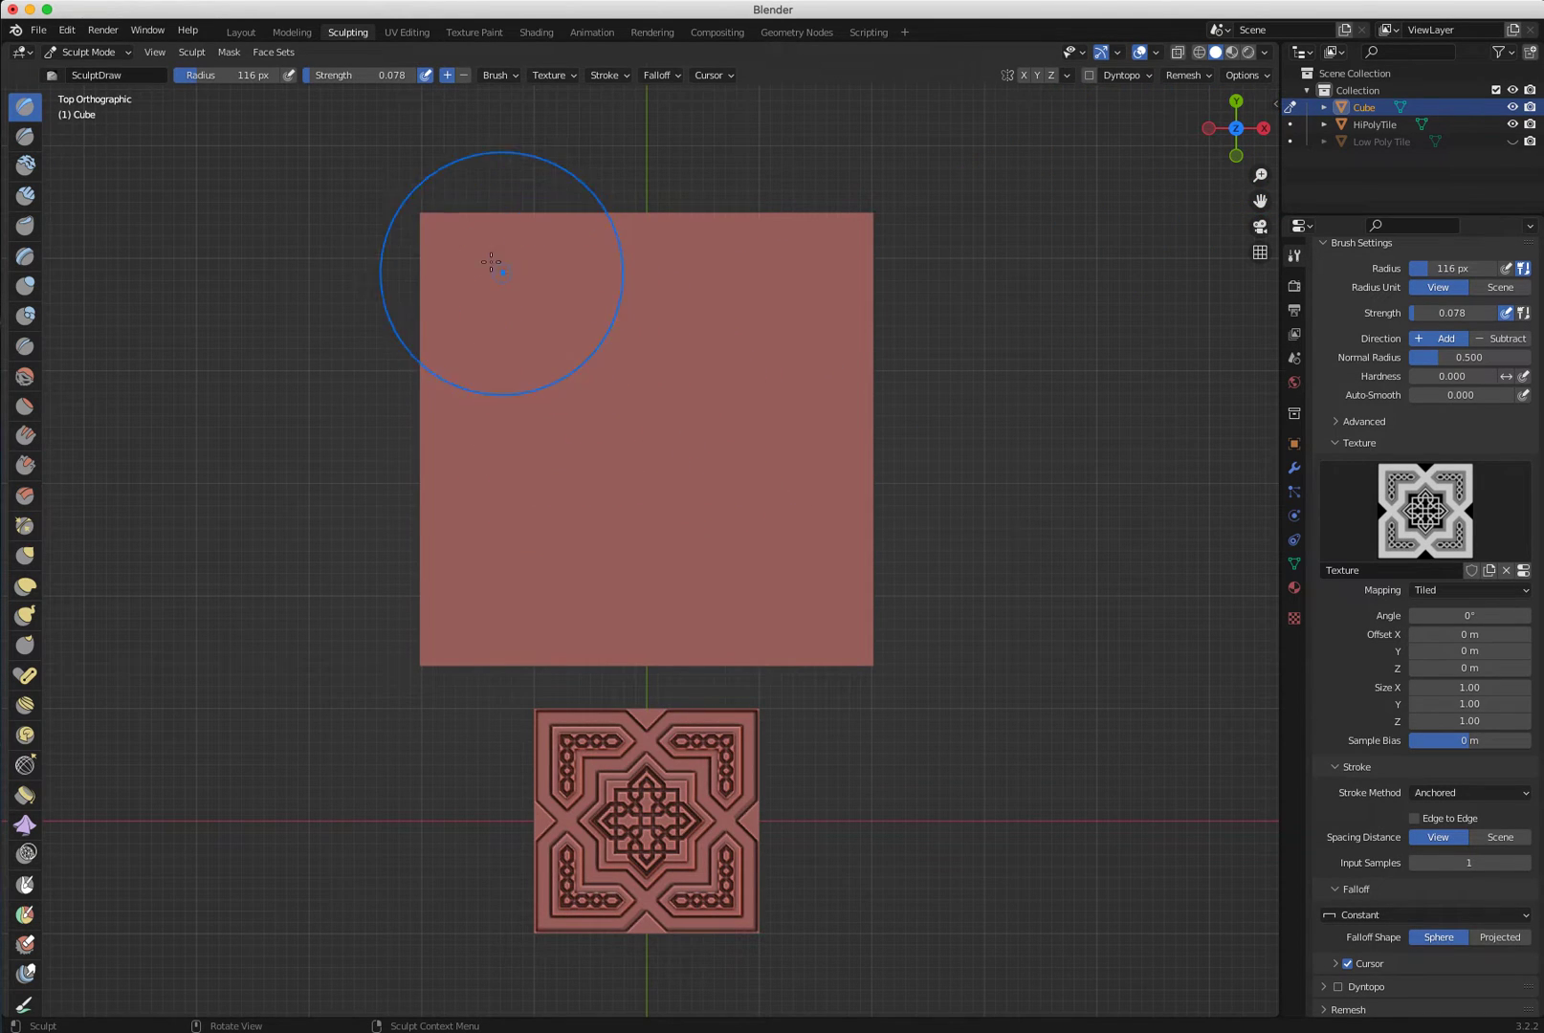
{"action": "mouse_move", "coordinate": [500, 269]}
{"action": "left_mouse_down"}
{"action": "mouse_move", "coordinate": [716, 462]}
{"action": "mouse_move", "coordinate": [842, 622]}
{"action": "left_mouse_up"}
{"action": "mouse_move", "coordinate": [636, 421]}
{"action": "middle_mouse_down"}
{"action": "mouse_move", "coordinate": [689, 460]}
{"action": "mouse_move", "coordinate": [501, 228]}
{"action": "mouse_move", "coordinate": [637, 387]}
{"action": "mouse_move", "coordinate": [679, 373]}
{"action": "mouse_move", "coordinate": [495, 477]}
{"action": "mouse_move", "coordinate": [524, 416]}
{"action": "mouse_move", "coordinate": [570, 403]}
{"action": "middle_mouse_up"}
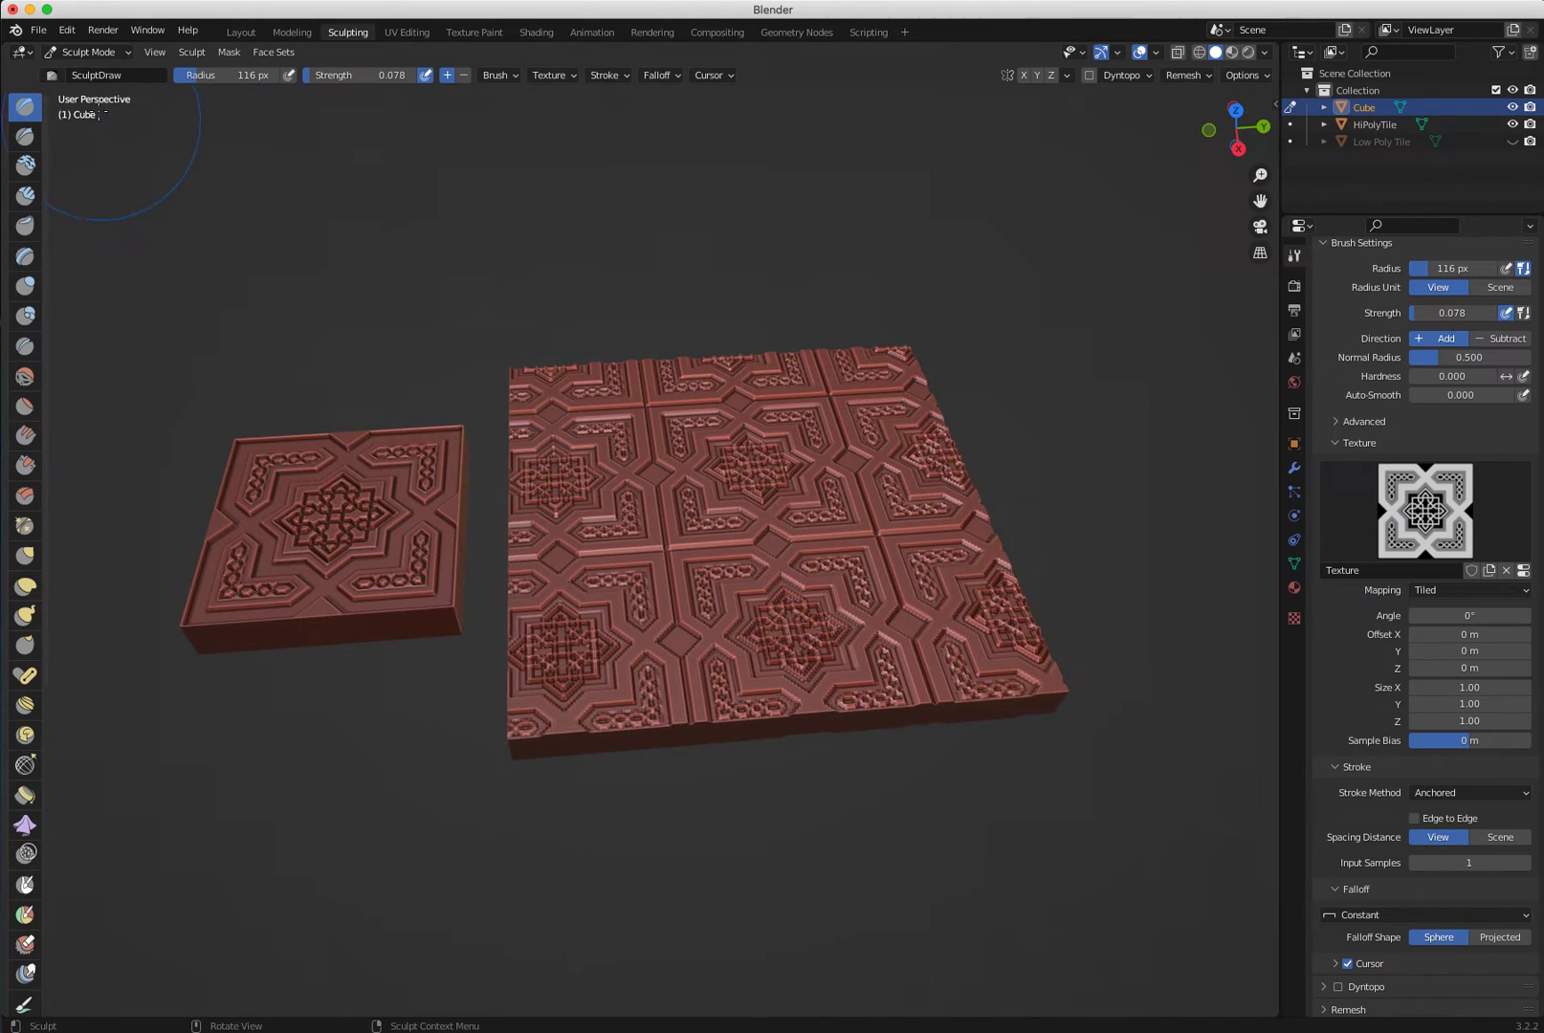
Put the slab into Edit Mode and orbit around both tiles to inspect its dense mesh.
{"action": "left_click", "coordinate": [88, 52]}
{"action": "left_click", "coordinate": [88, 51]}
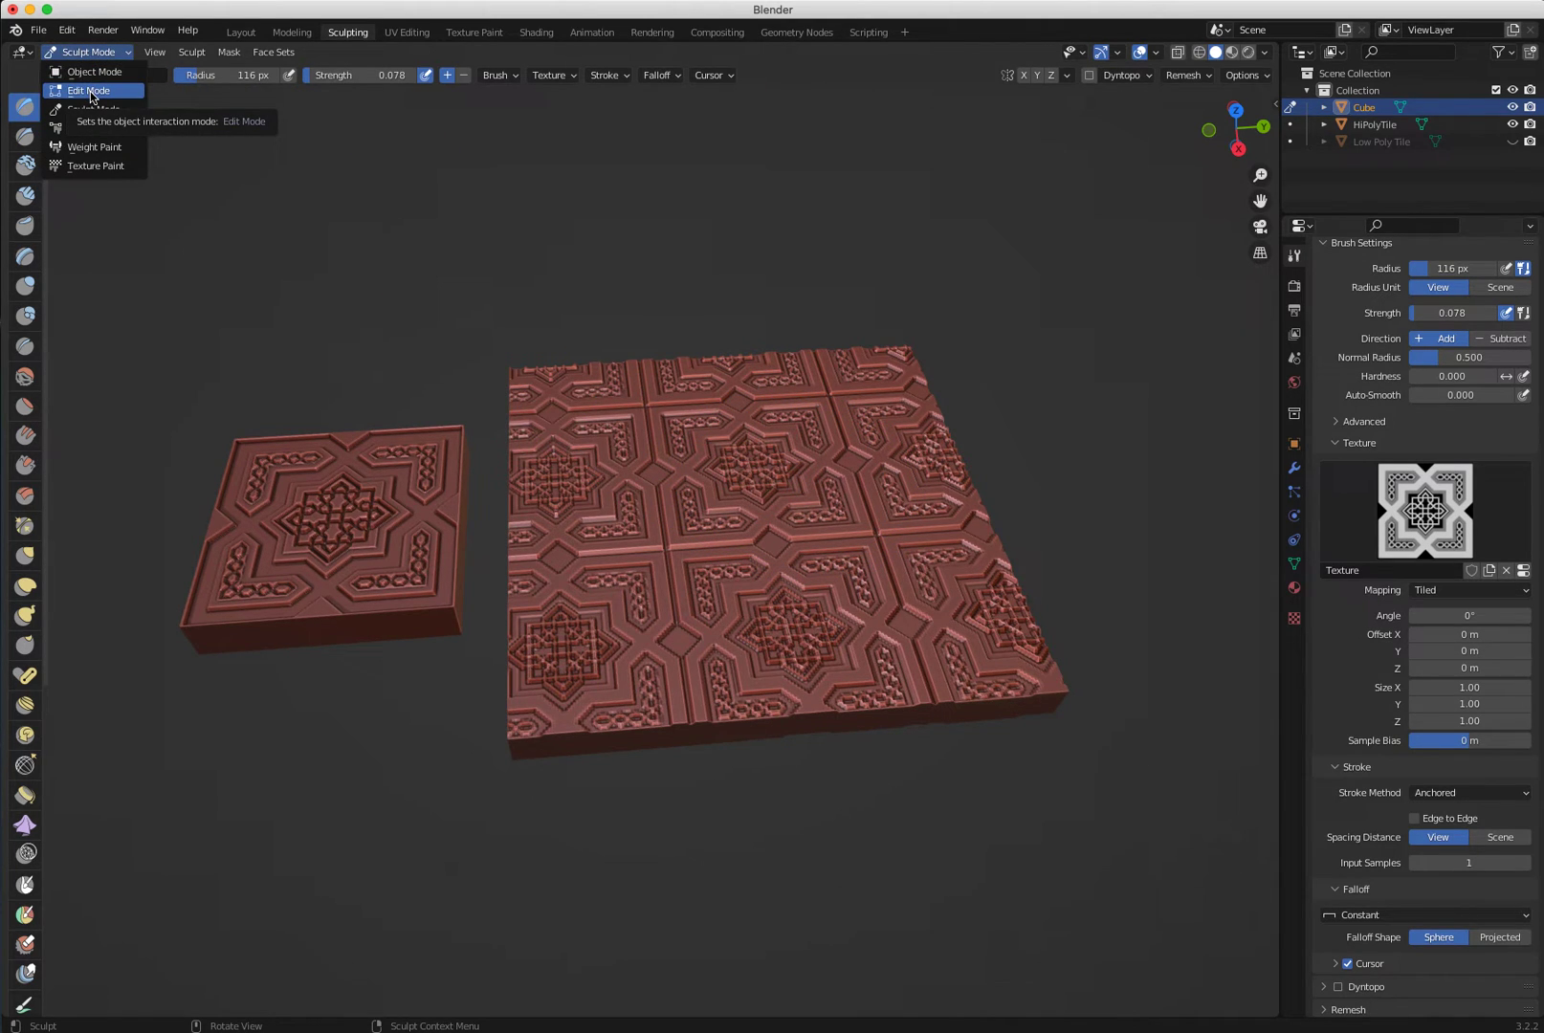
{"action": "left_click", "coordinate": [96, 90]}
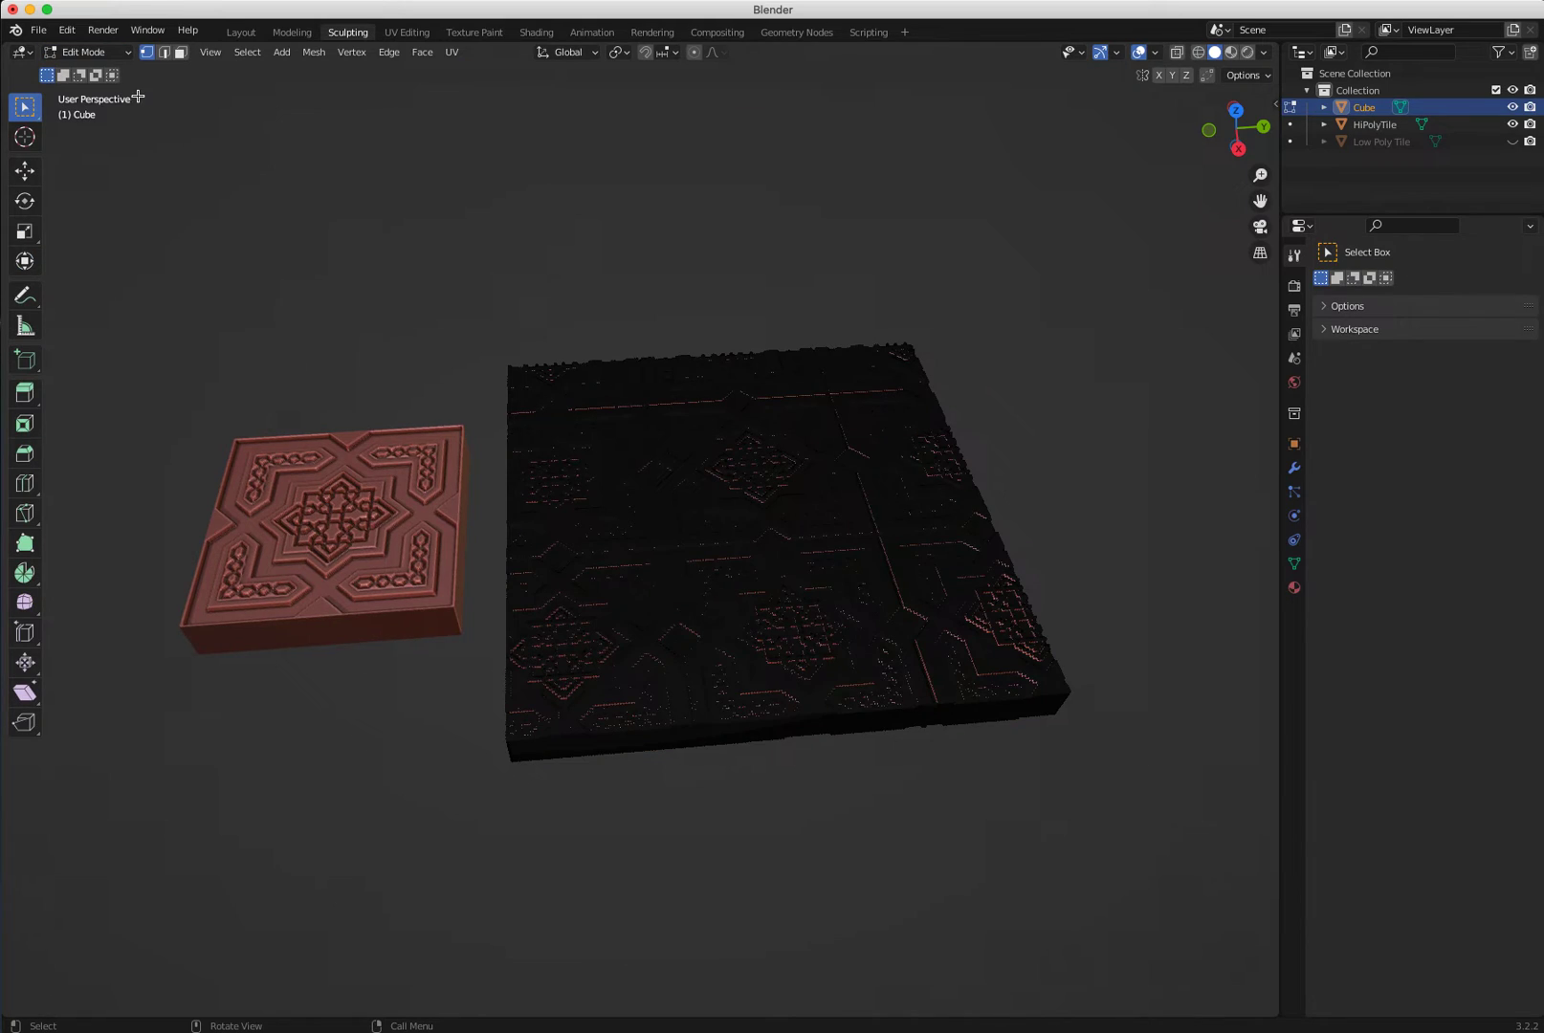
{"action": "mouse_move", "coordinate": [506, 299]}
{"action": "middle_mouse_down"}
{"action": "mouse_move", "coordinate": [486, 282]}
{"action": "mouse_move", "coordinate": [510, 231]}
{"action": "mouse_move", "coordinate": [533, 299]}
{"action": "middle_mouse_up"}
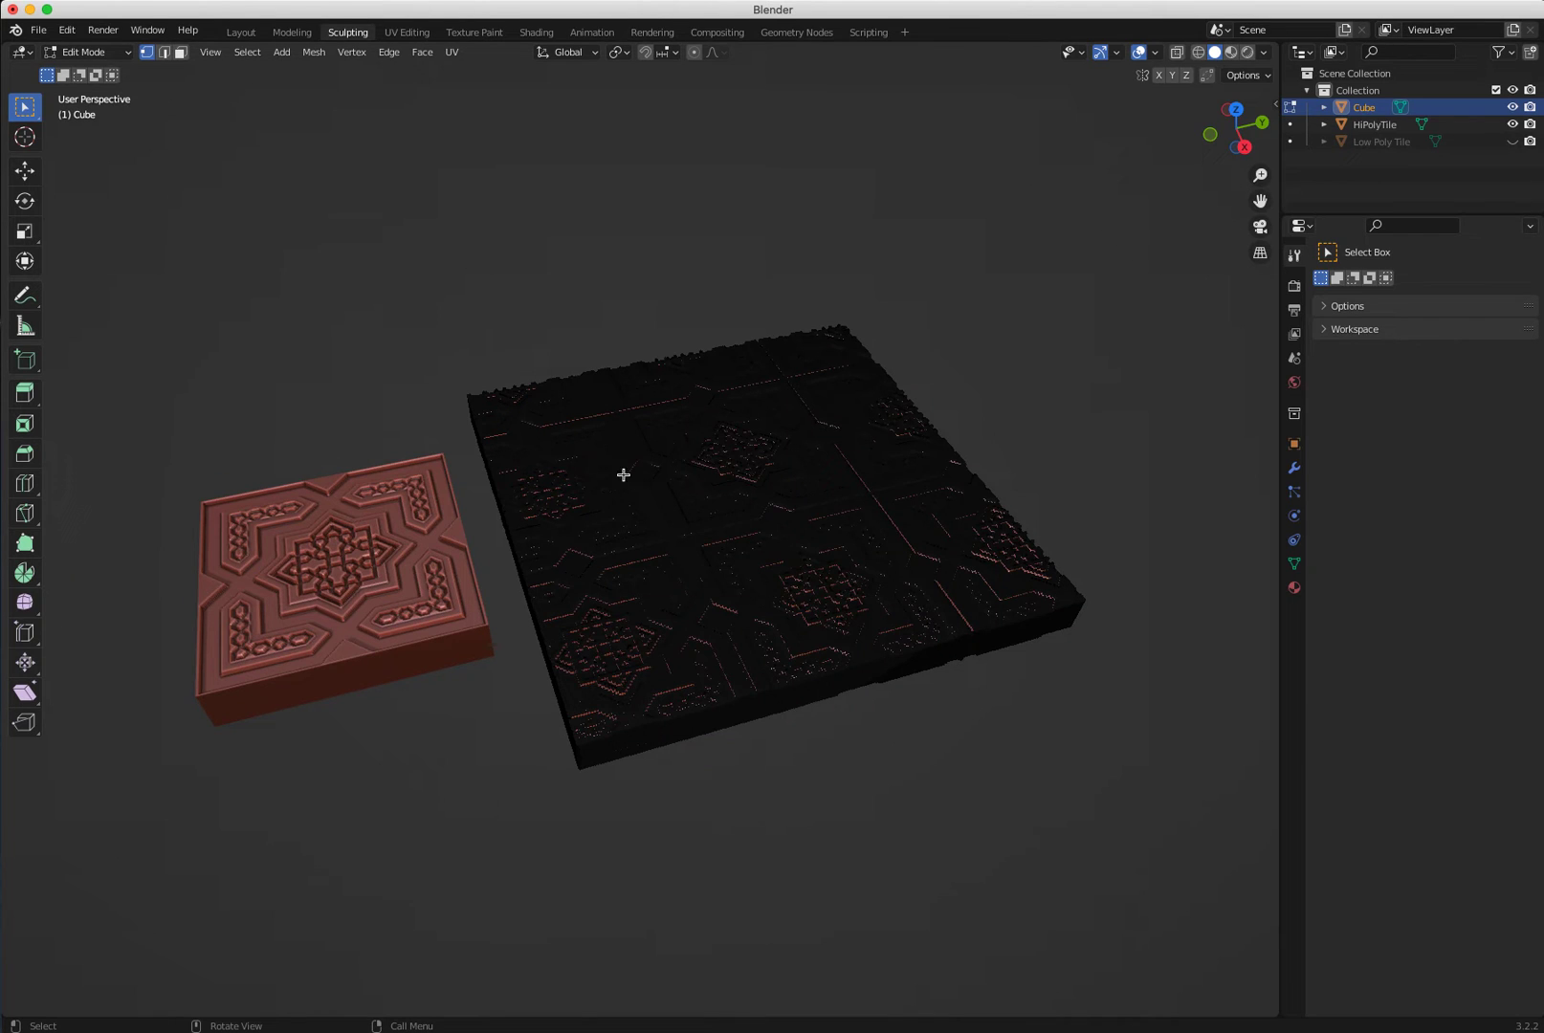
{"action": "scroll", "coordinate": [479, 604], "scroll_direction": "down", "scroll_amount": 1}
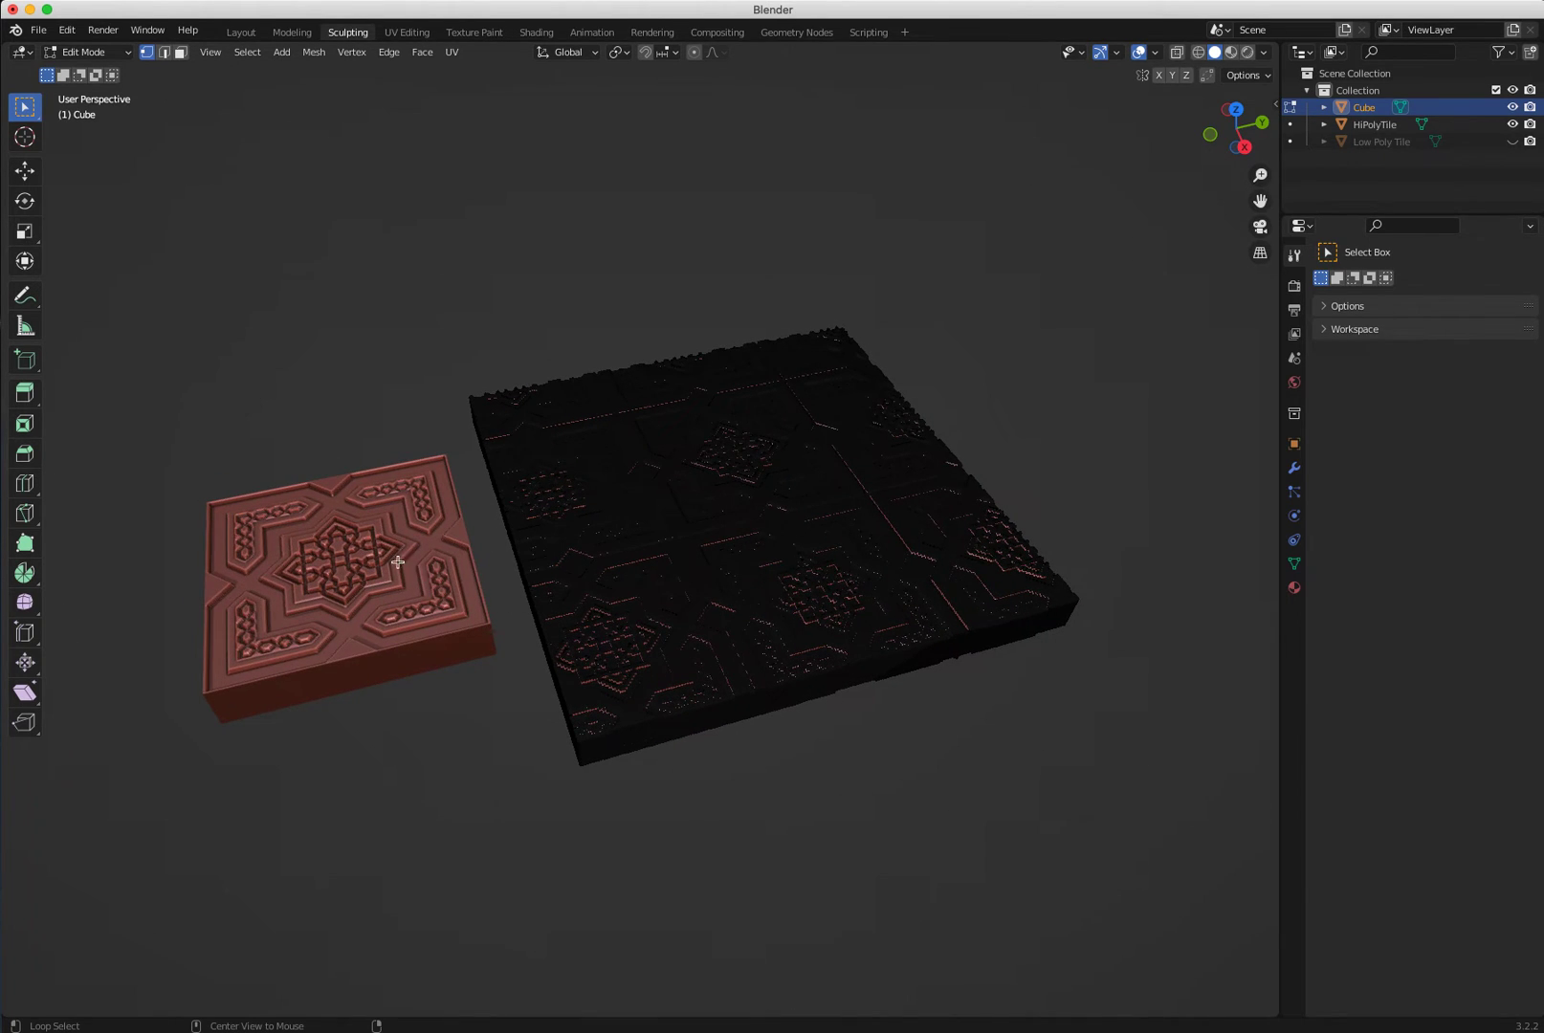
{"action": "middle_click_drag", "start_coordinate": [365, 539], "coordinate": [576, 632]}
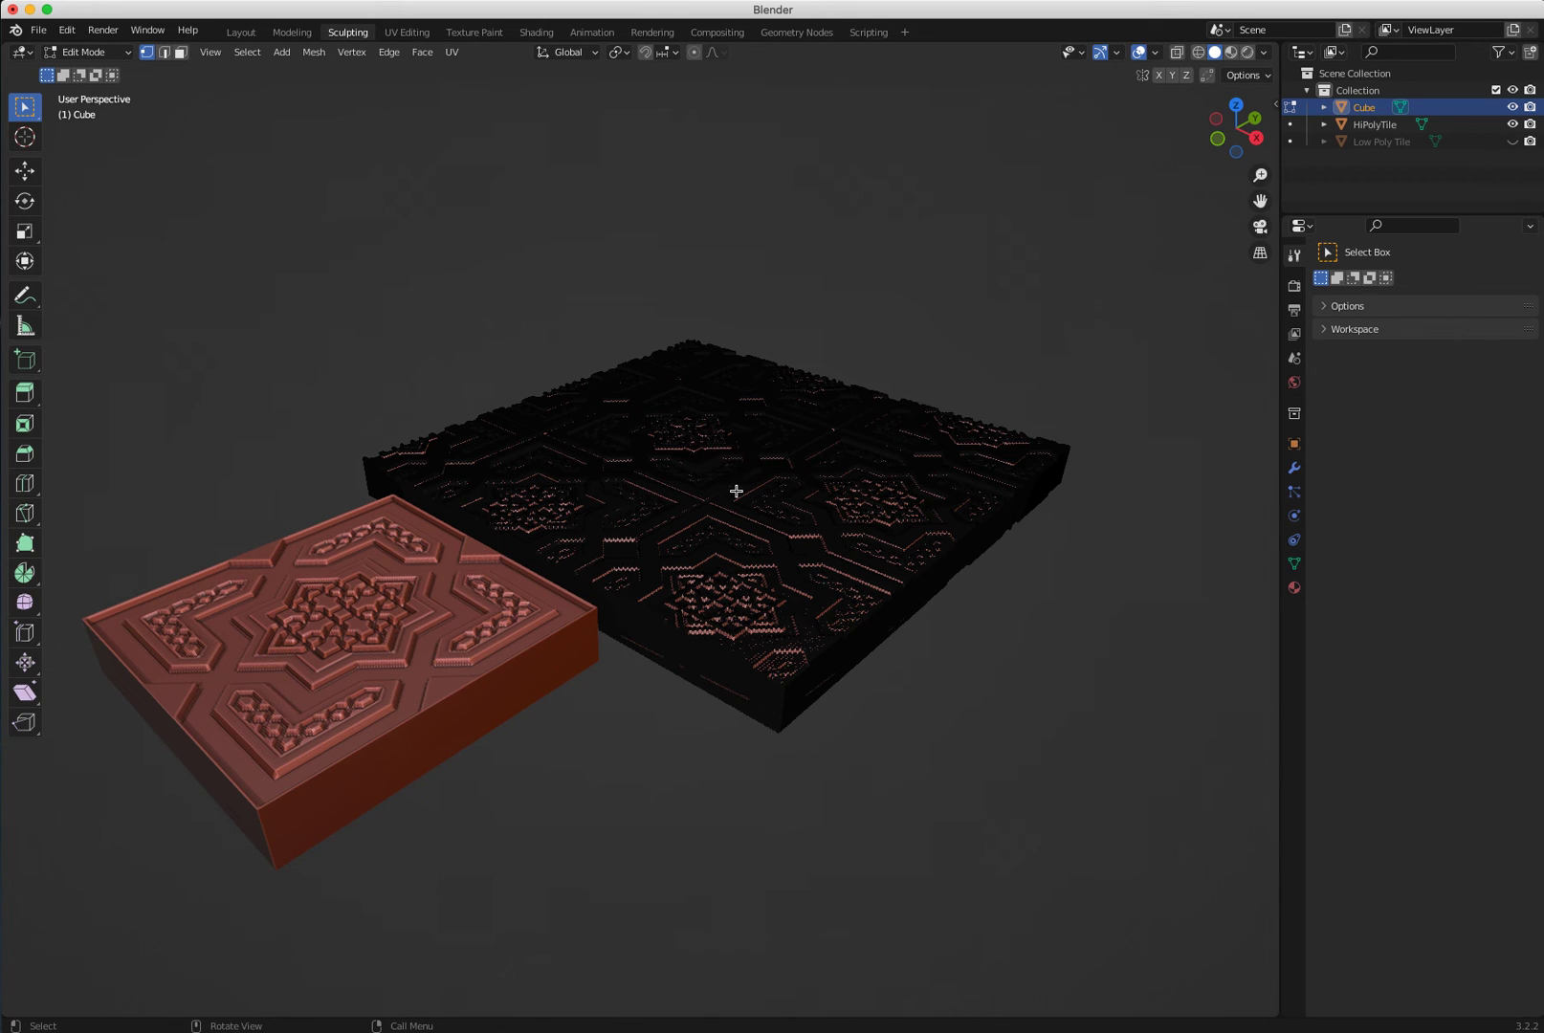
{"action": "mouse_move", "coordinate": [765, 534]}
{"action": "middle_mouse_down"}
{"action": "mouse_move", "coordinate": [971, 520]}
{"action": "mouse_move", "coordinate": [648, 551]}
{"action": "mouse_move", "coordinate": [744, 551]}
{"action": "middle_mouse_up"}
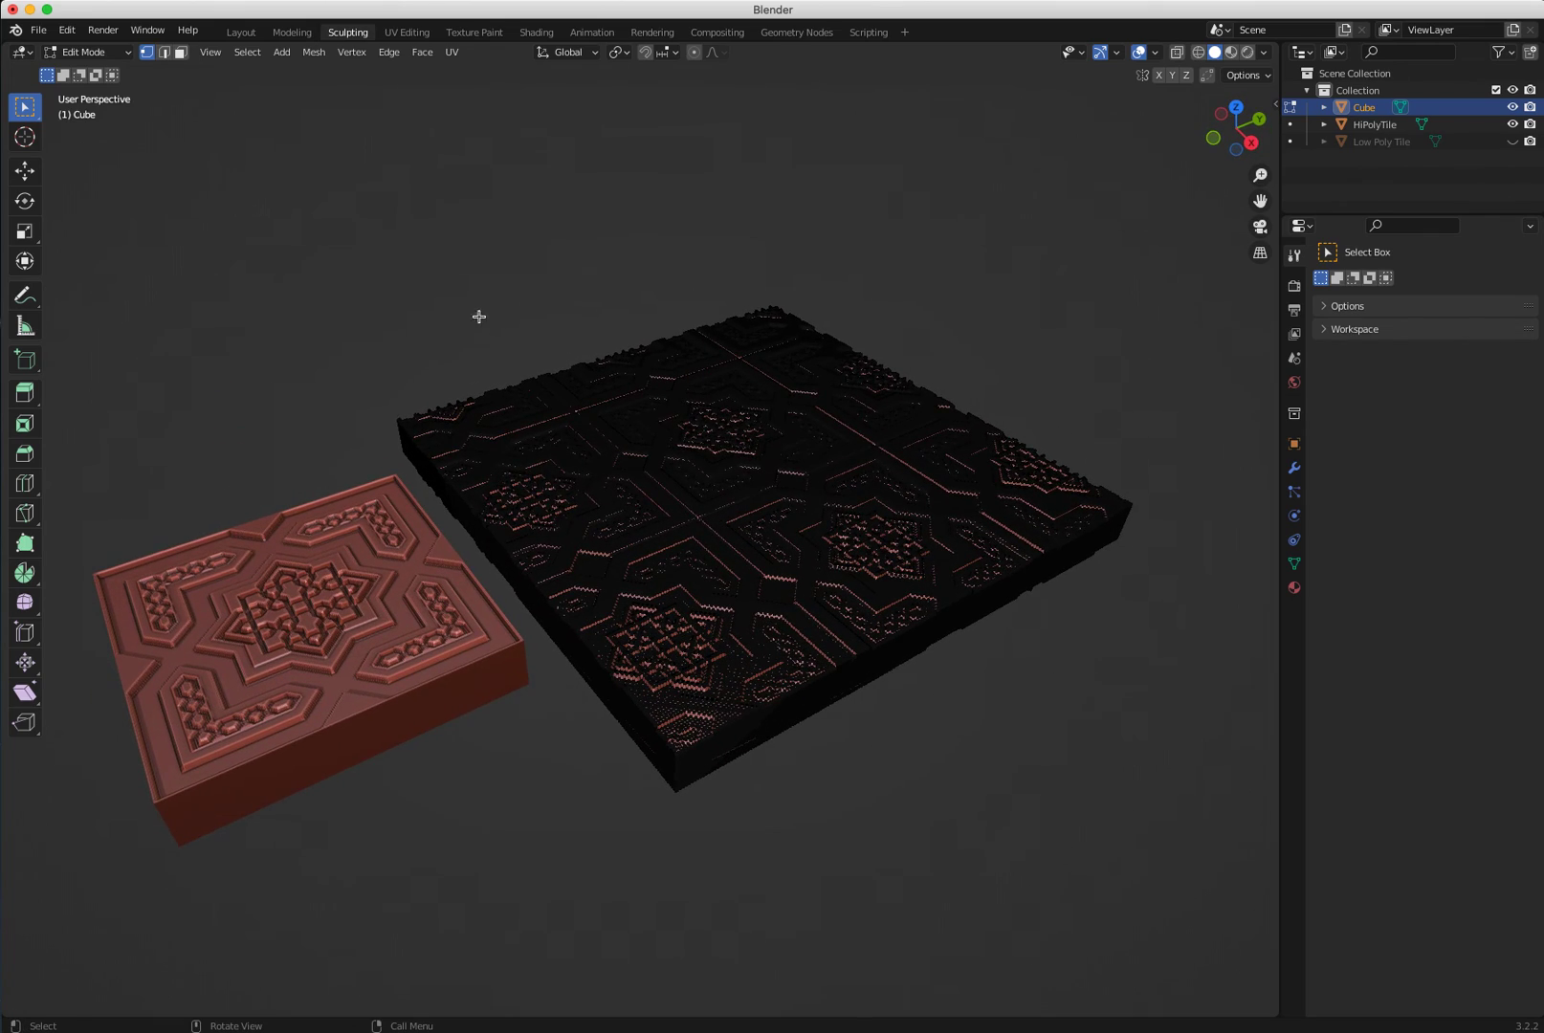
{"action": "left_click", "coordinate": [90, 53]}
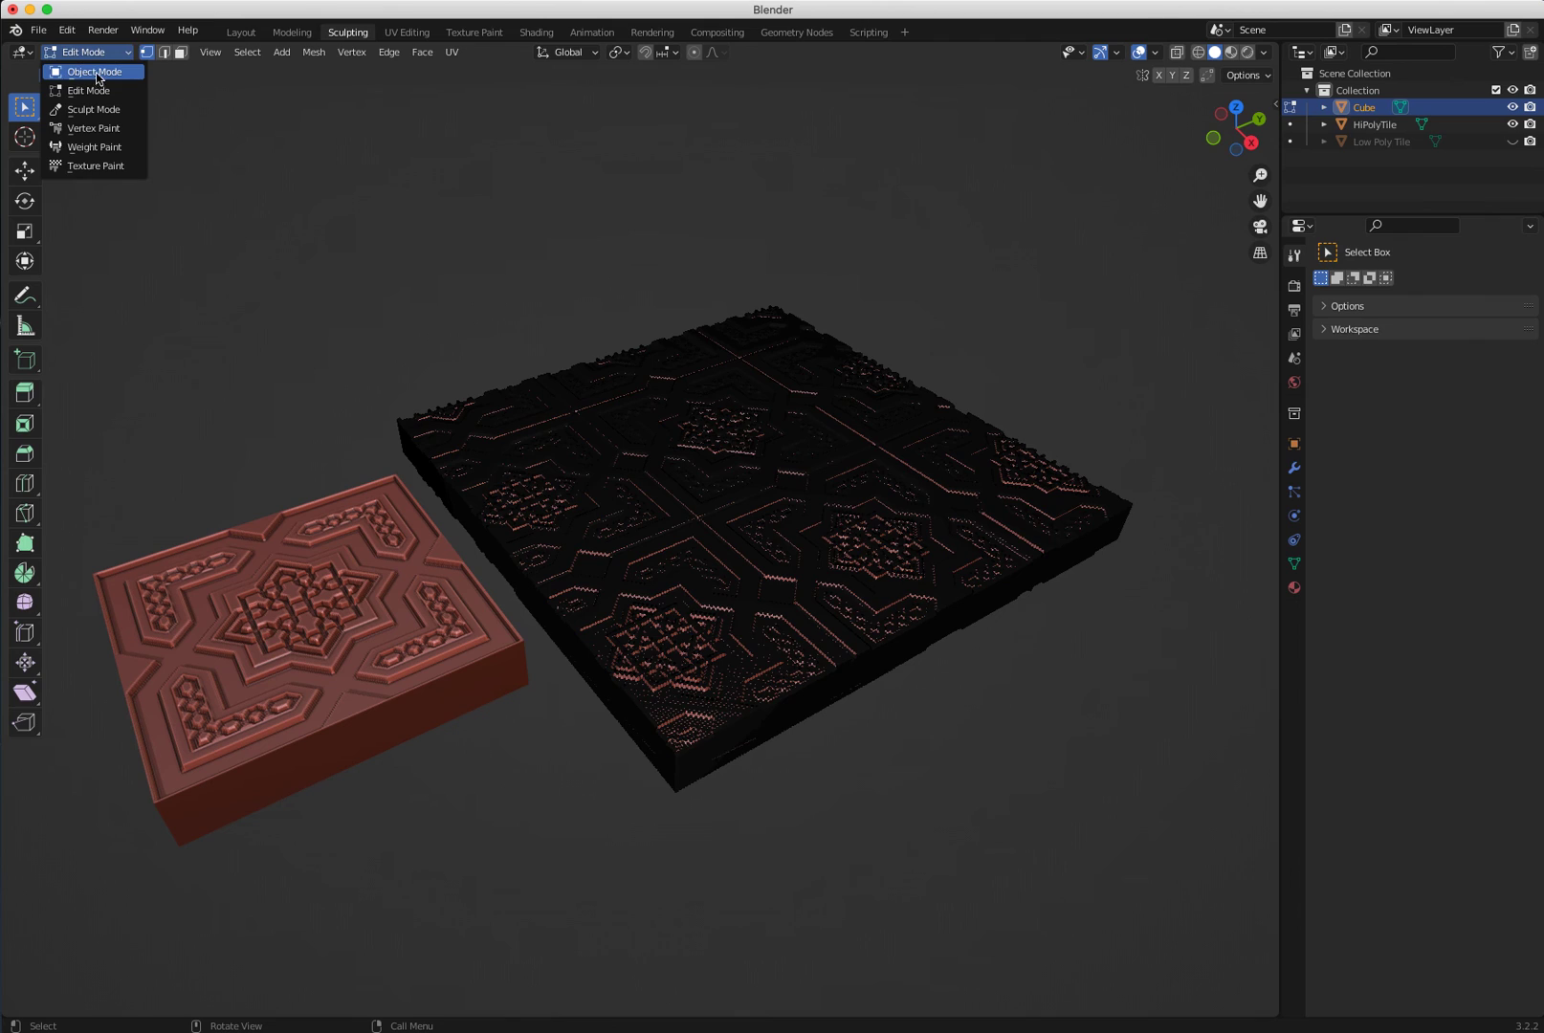
Return the slab to Object Mode, dismiss the accidental file-open dialog, and open the recorder's File menu.
{"action": "left_click", "coordinate": [95, 73]}
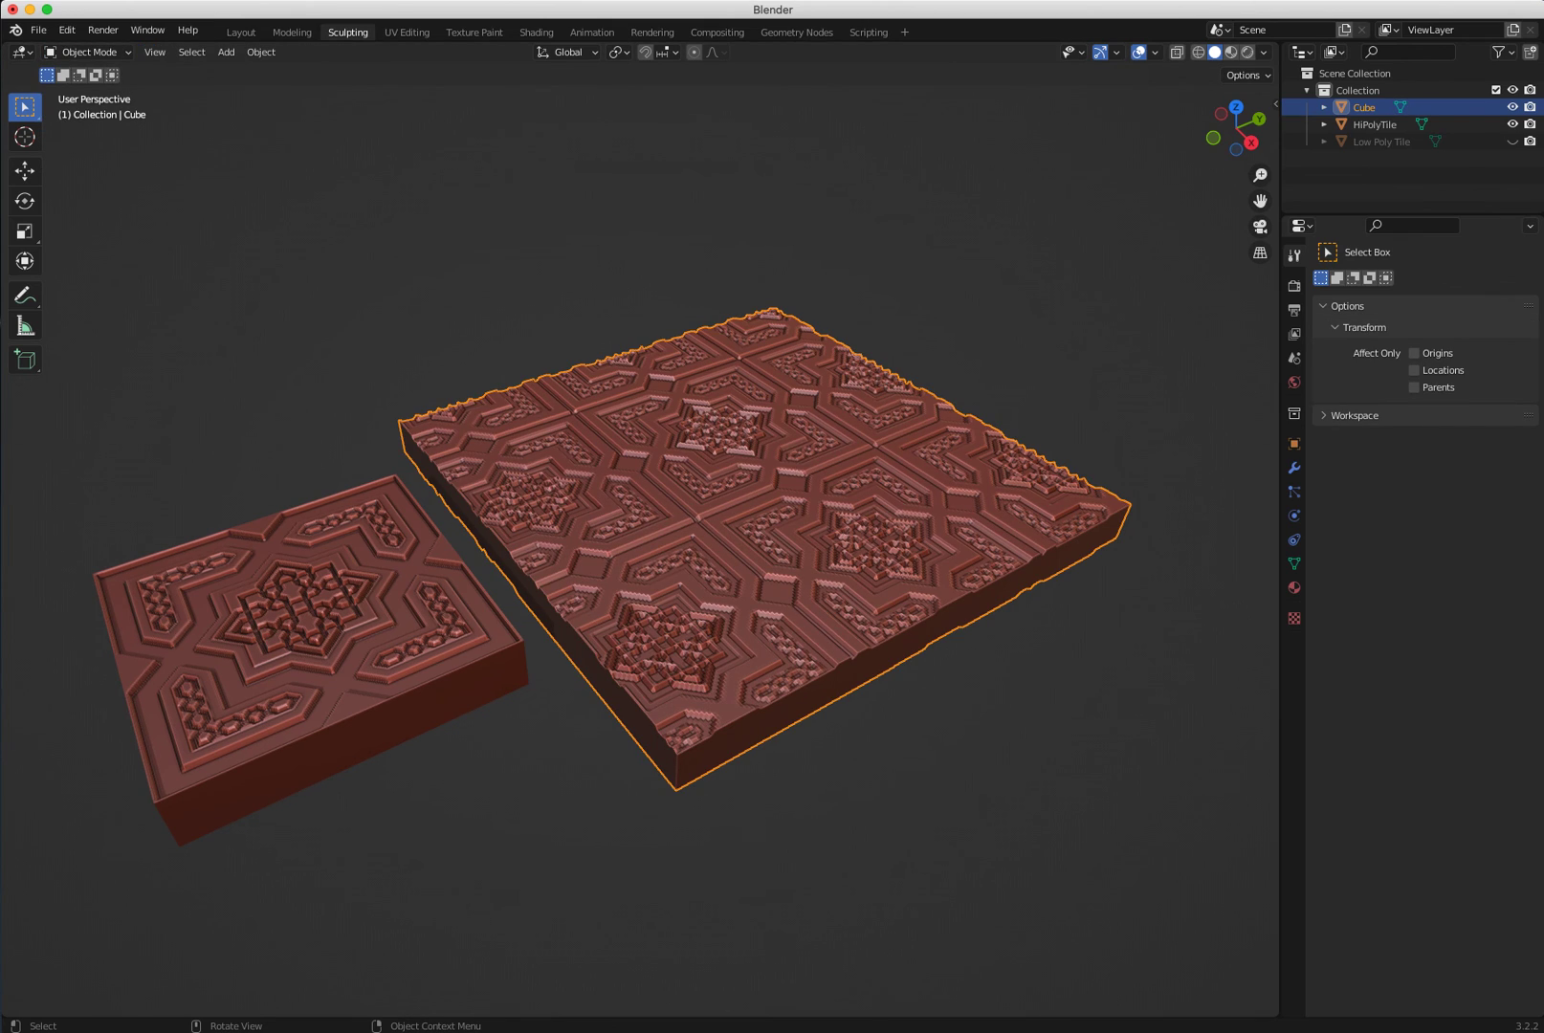
{"action": "key", "text": "super+o"}
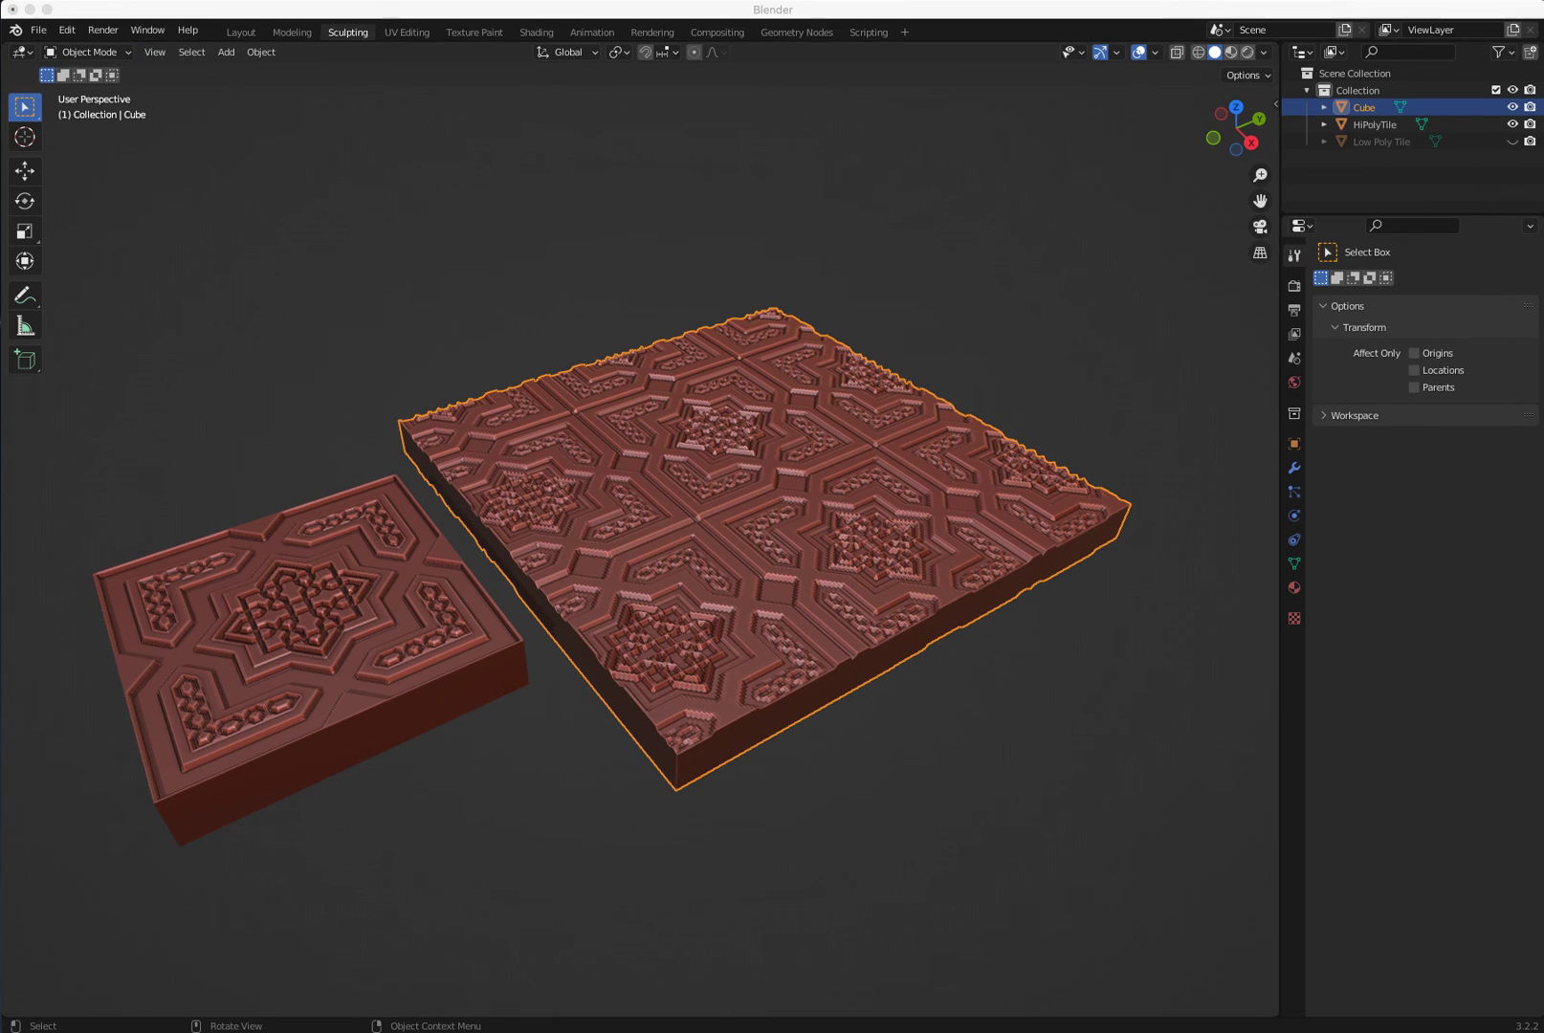
{"action": "left_click", "coordinate": [1296, 838]}
{"action": "left_click", "coordinate": [124, 0]}
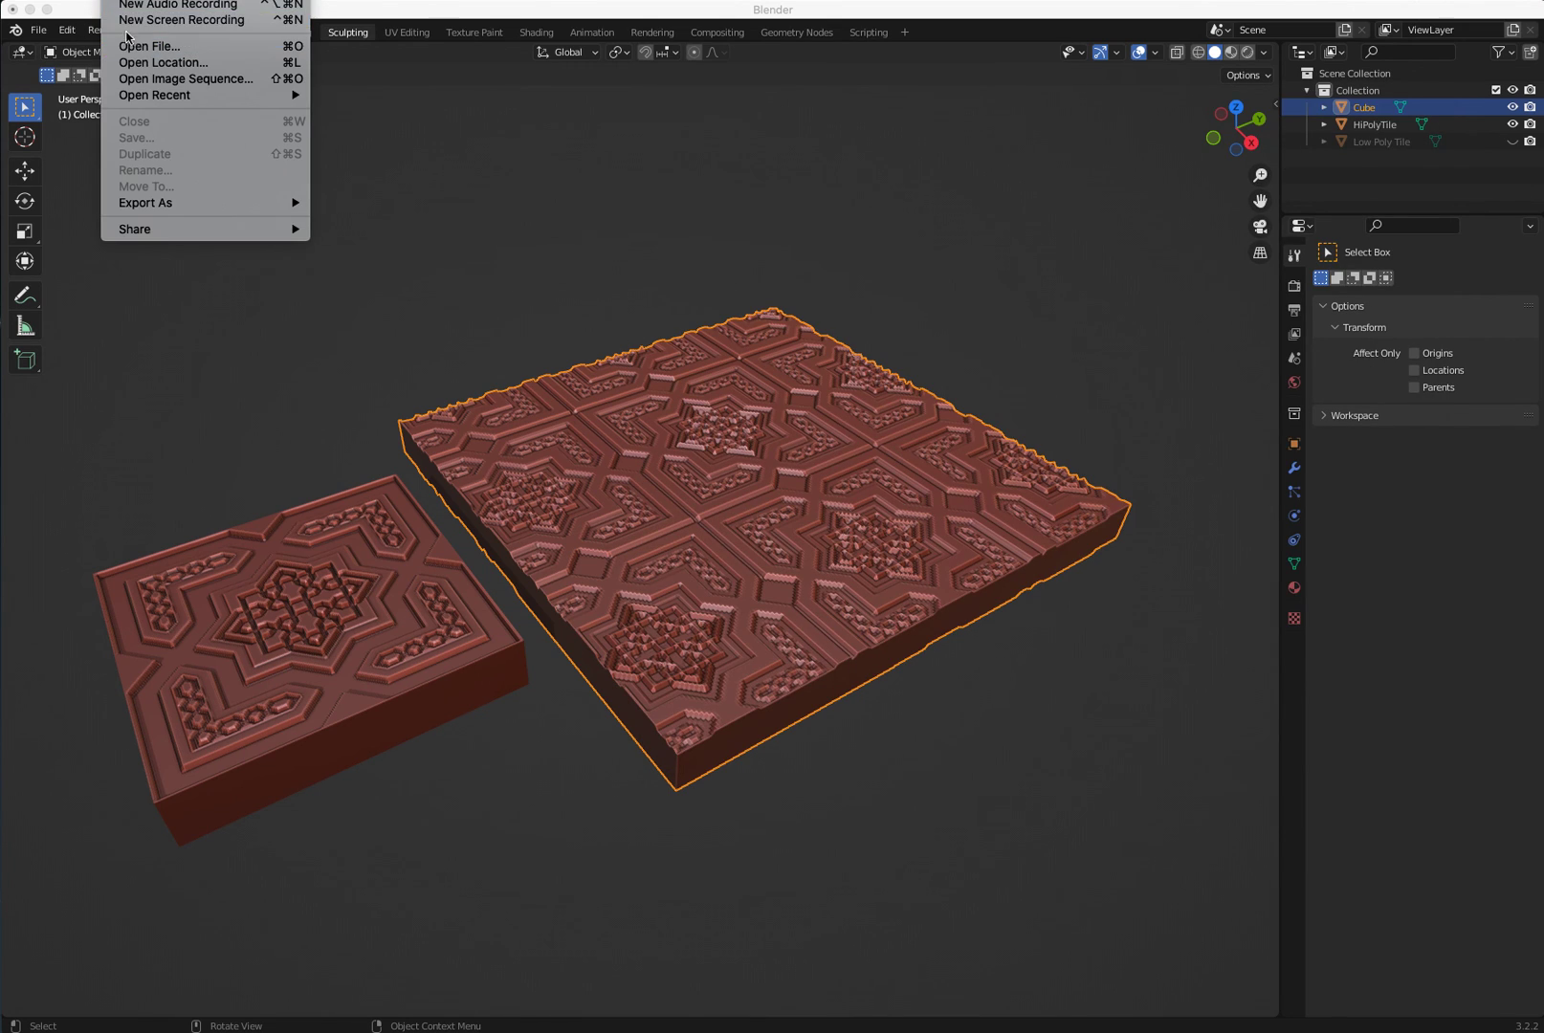